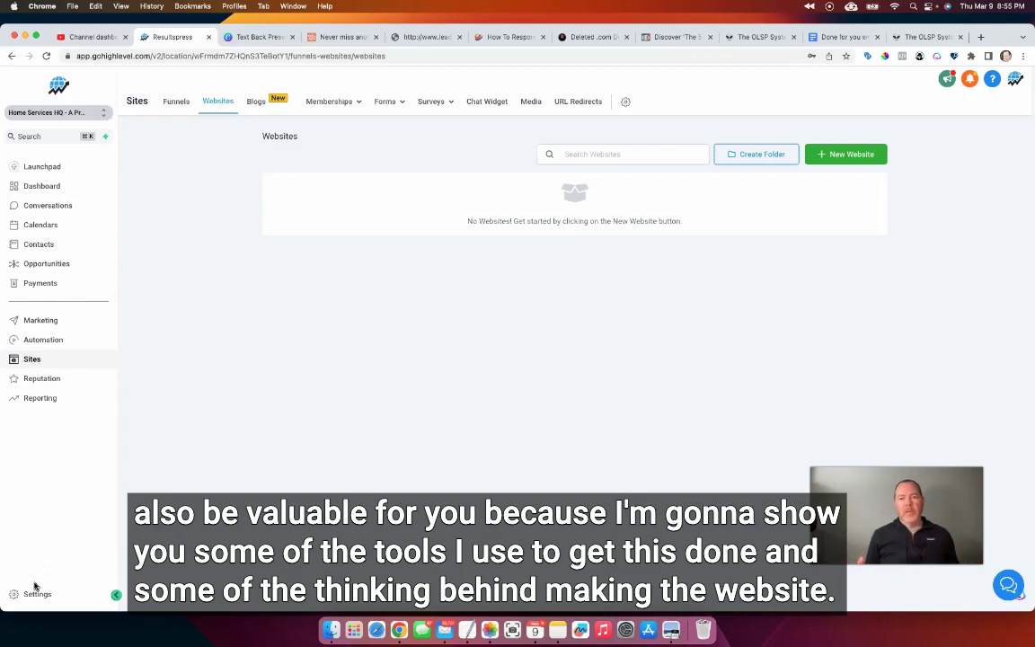
click(35, 586)
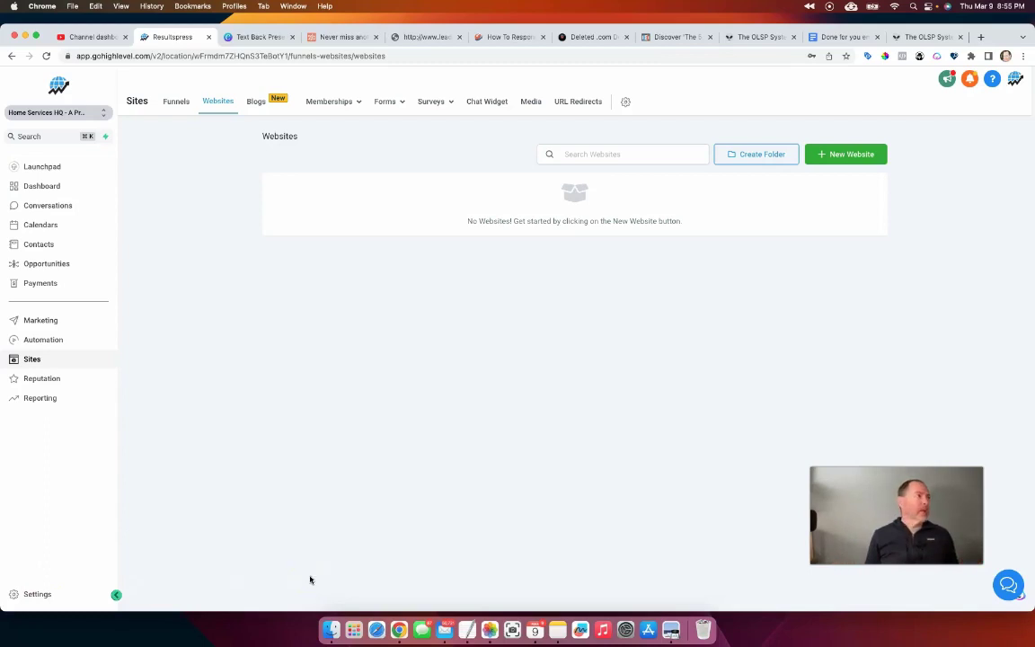
click(291, 382)
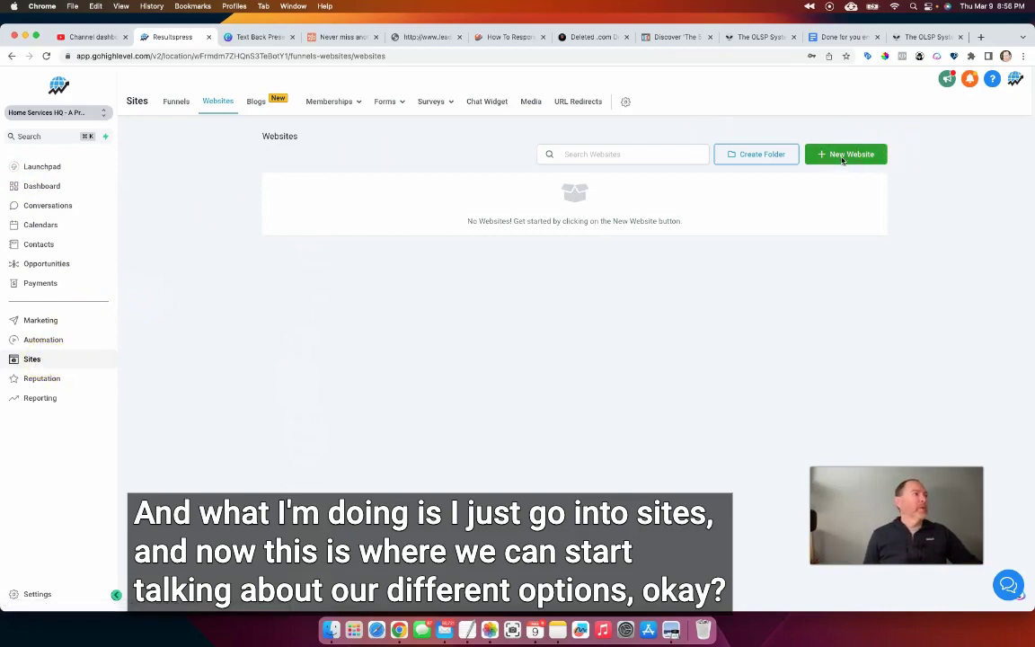
- Look at the account's list of funnels and return to the list of websites
click(177, 103)
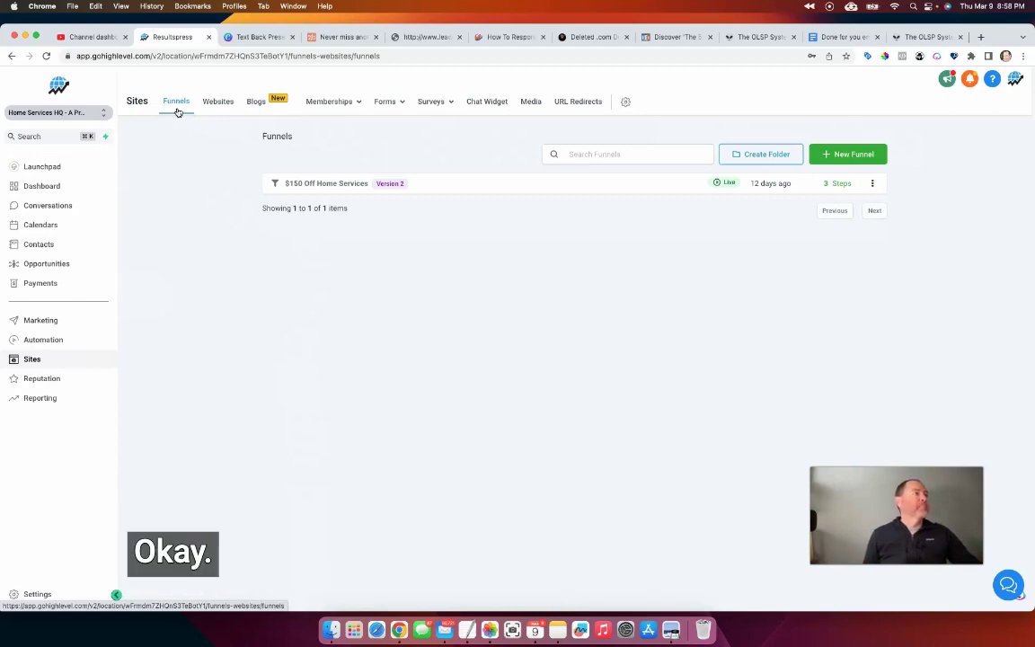
click(218, 104)
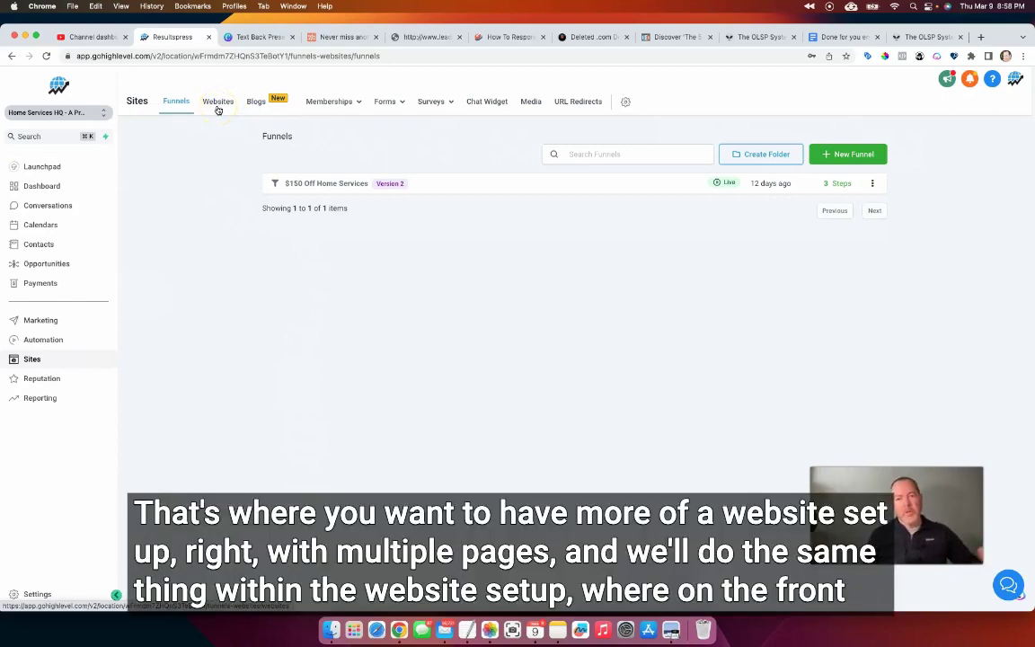
click(217, 106)
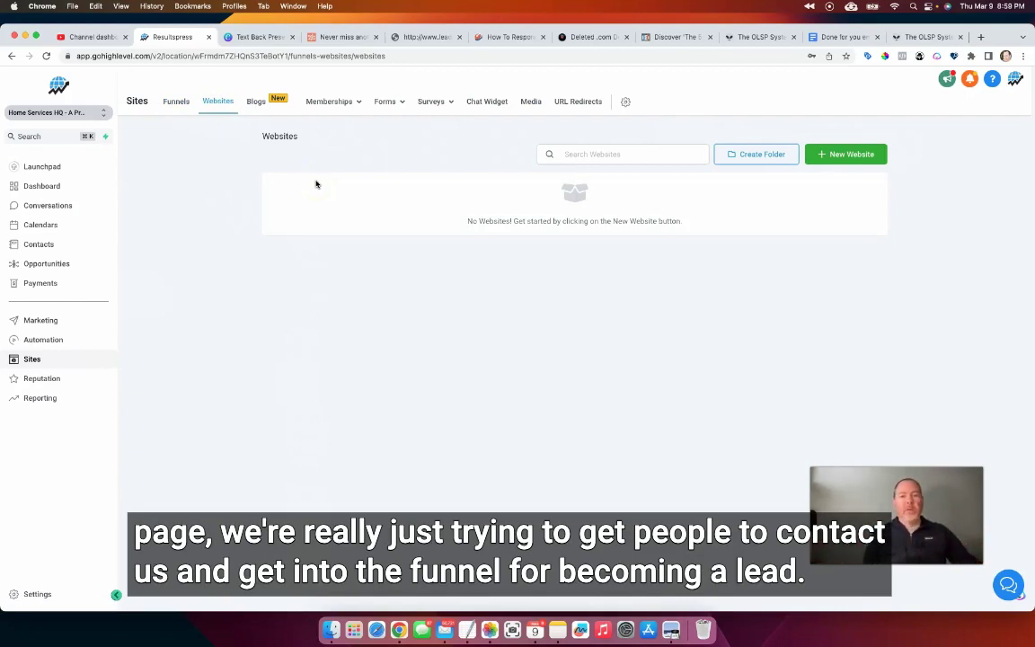
click(318, 175)
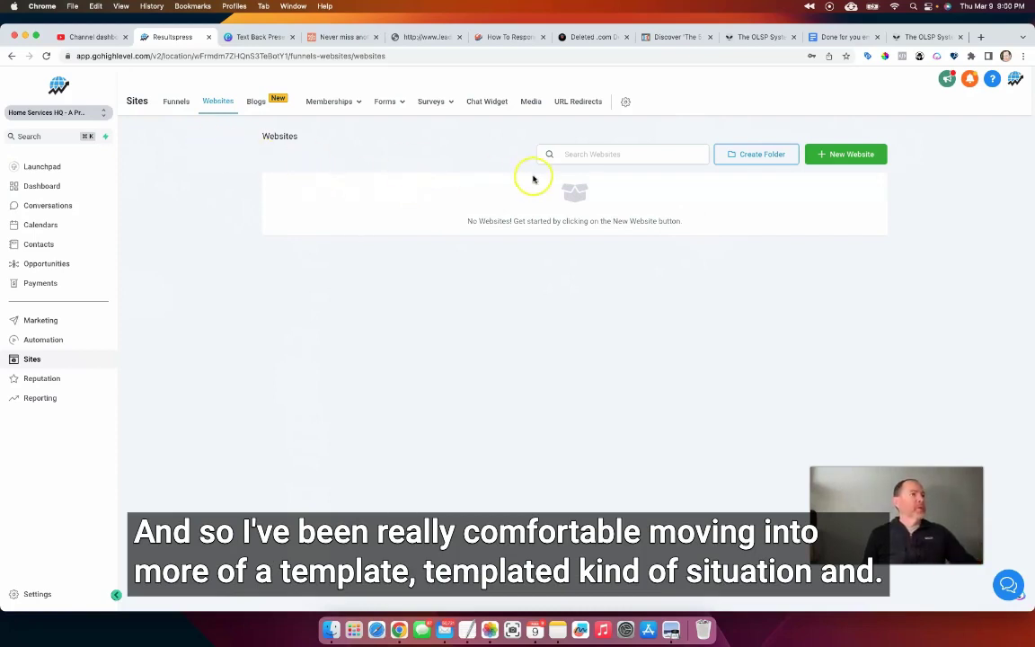
- Start a new website from the template library and search the website templates for "roof"
click(826, 158)
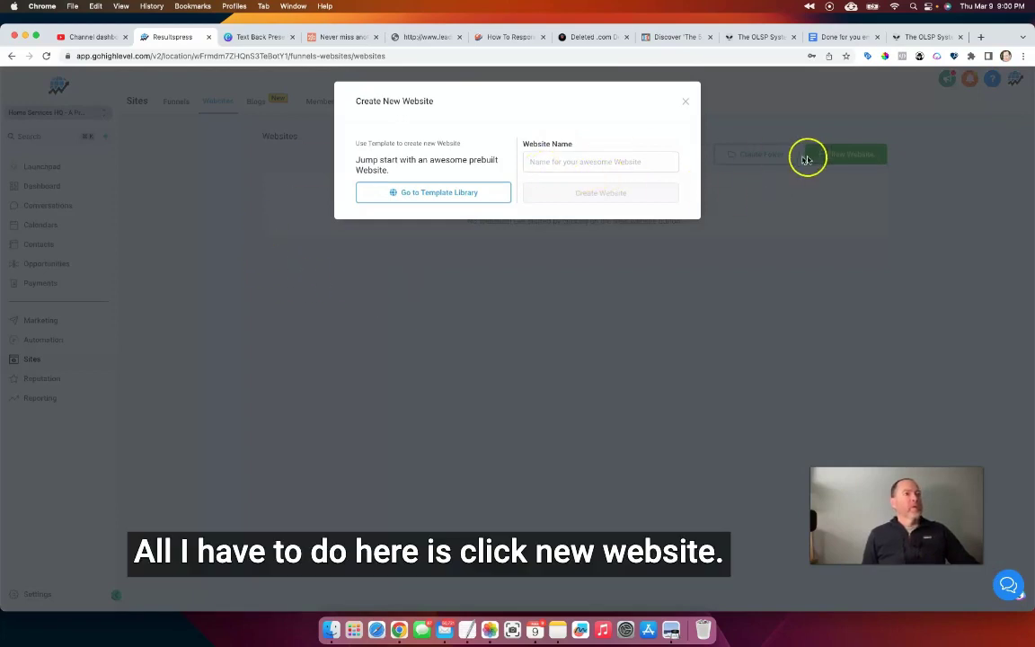
click(392, 192)
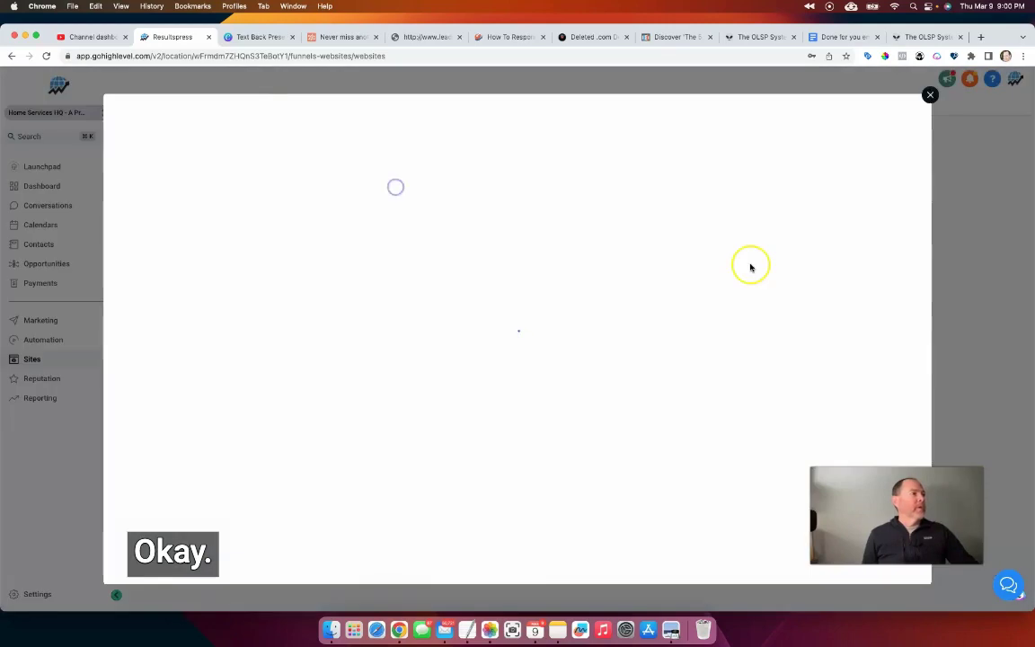
click(735, 170)
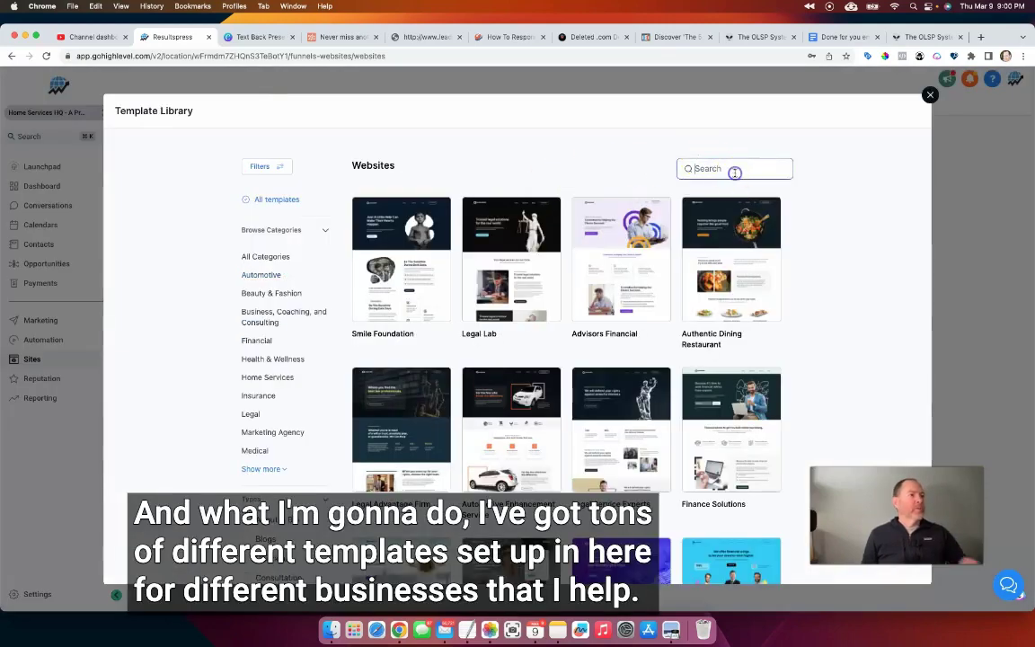
text(roofer)
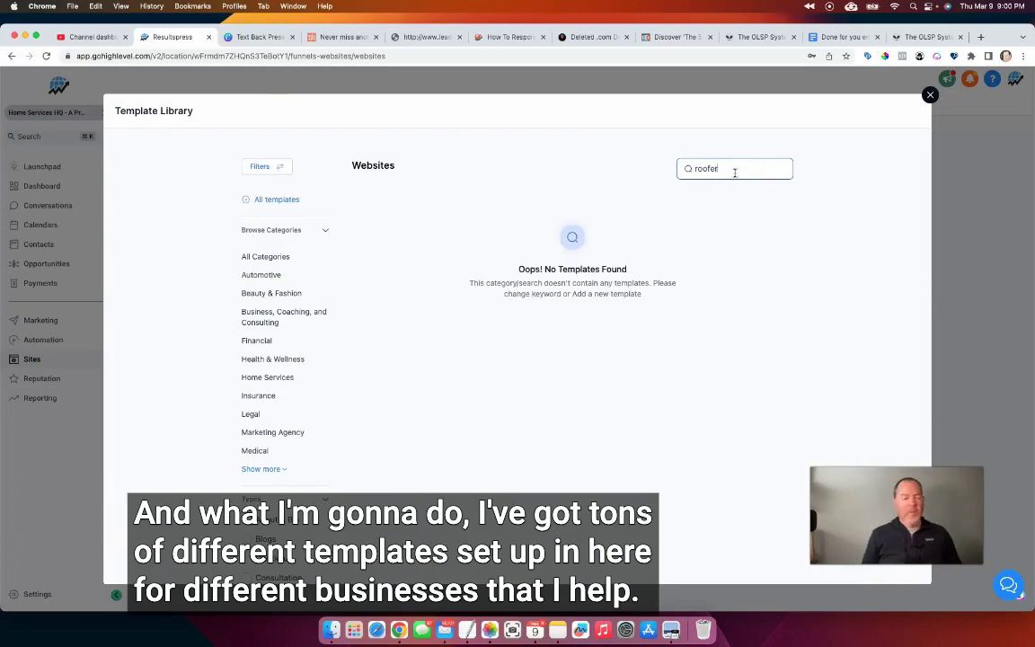
key(BackSpace)
key(BackSpace)
mouse_move(669, 220)
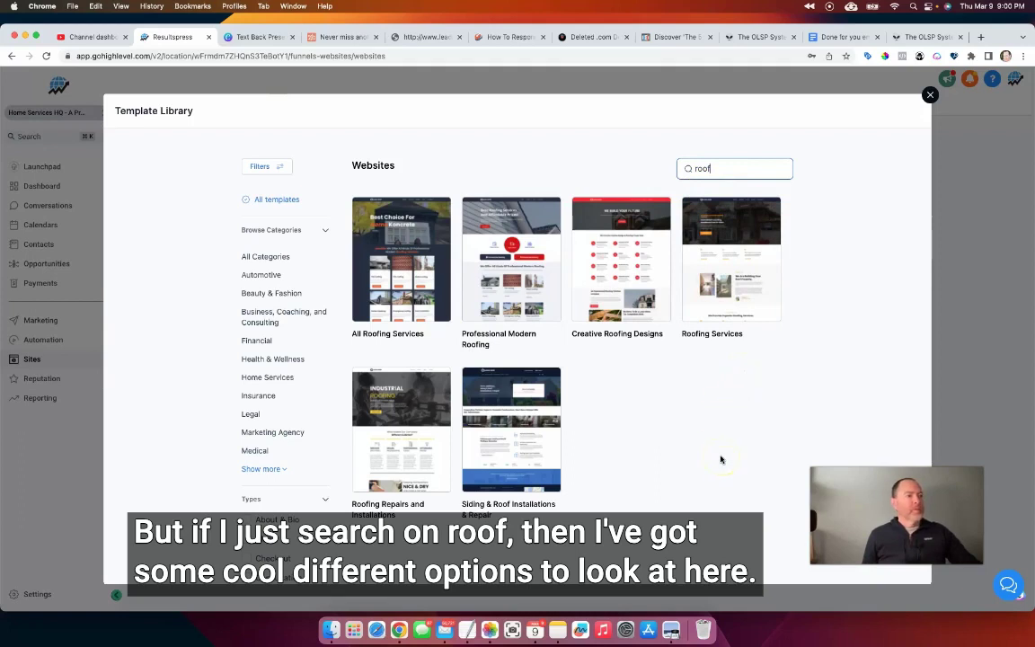
- Select the Roofing Services template and look through its page preview
mouse_move(717, 215)
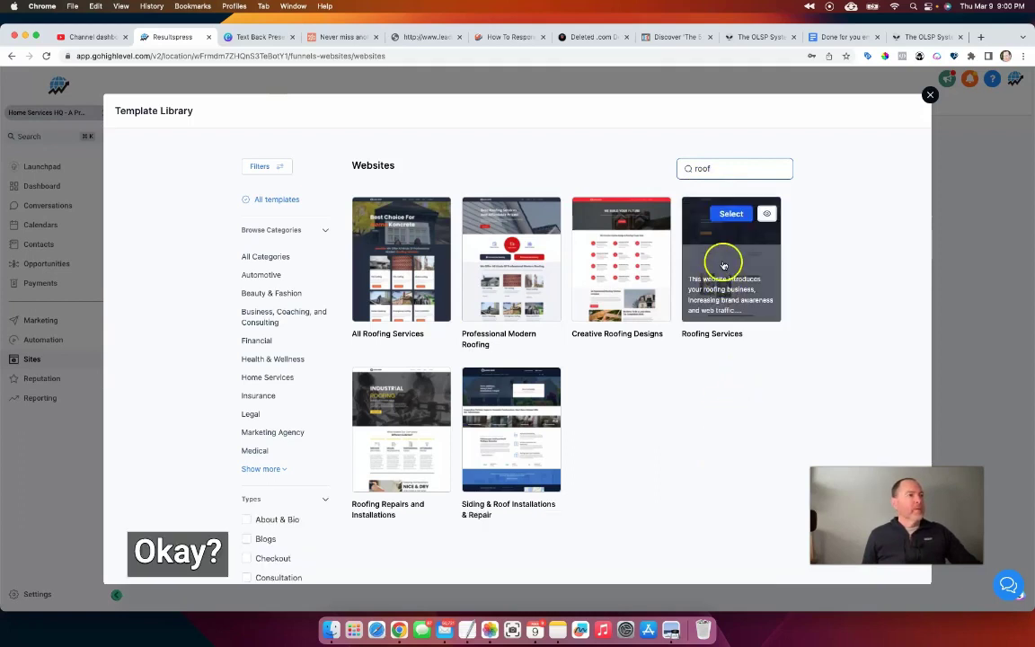
click(734, 217)
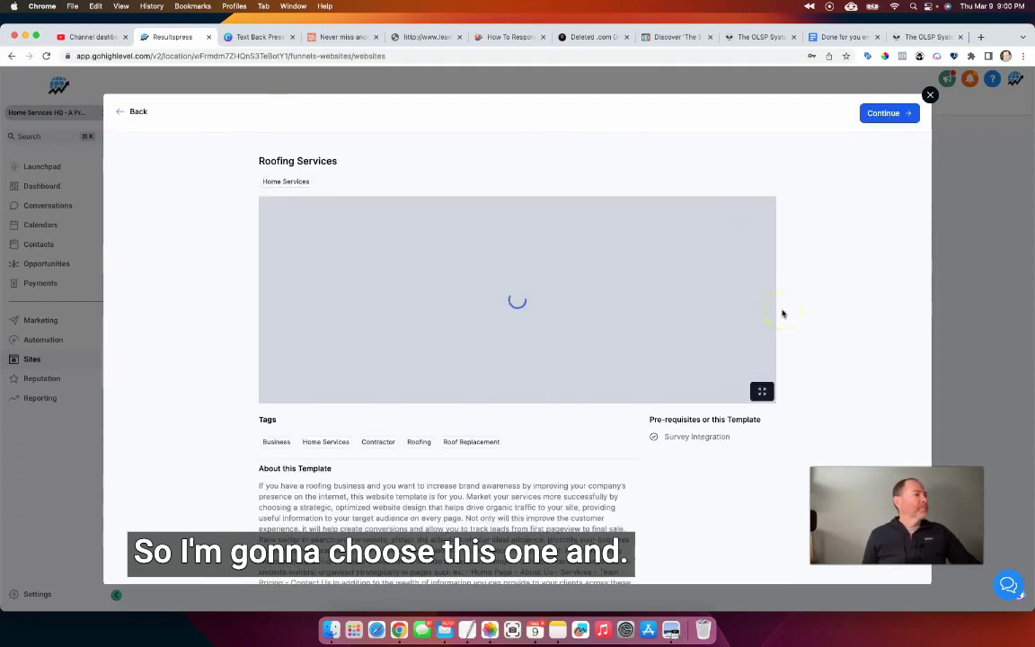
click(488, 316)
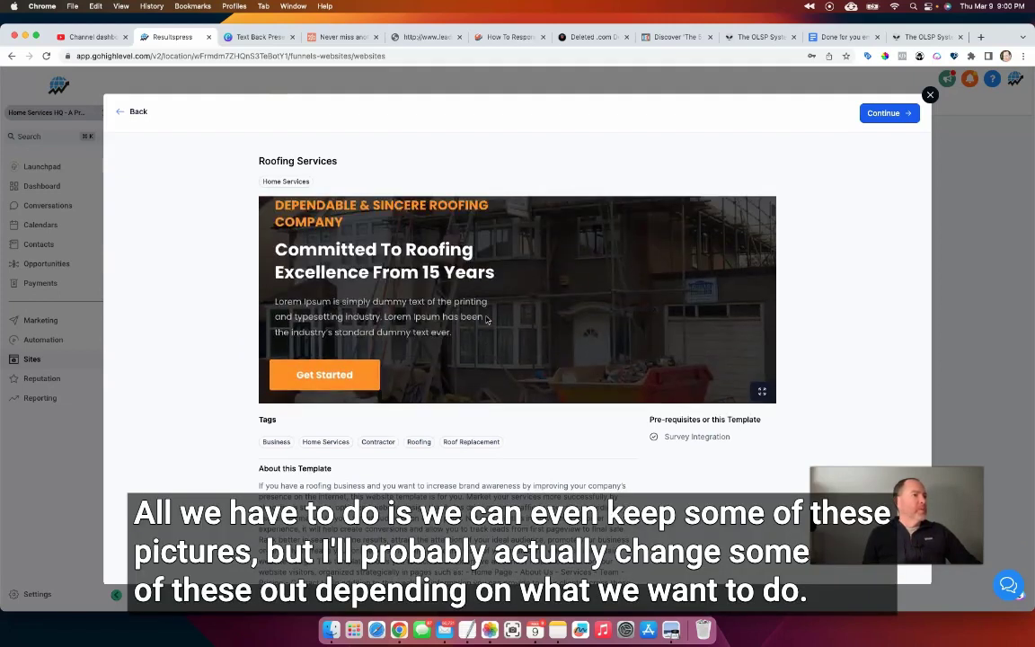
click(534, 316)
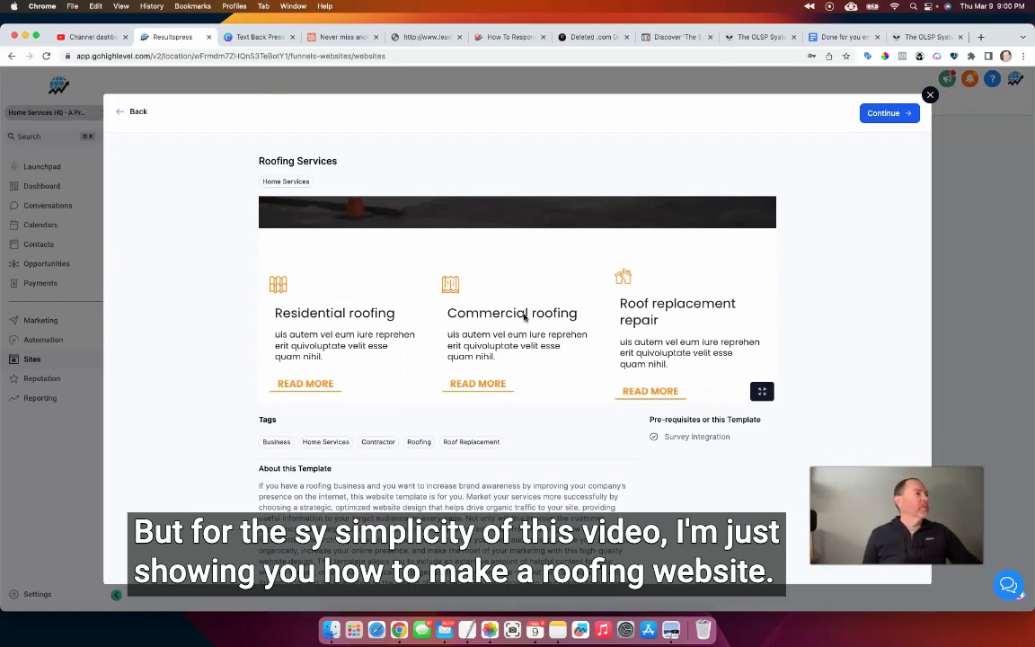
scroll(494, 319, down, 5)
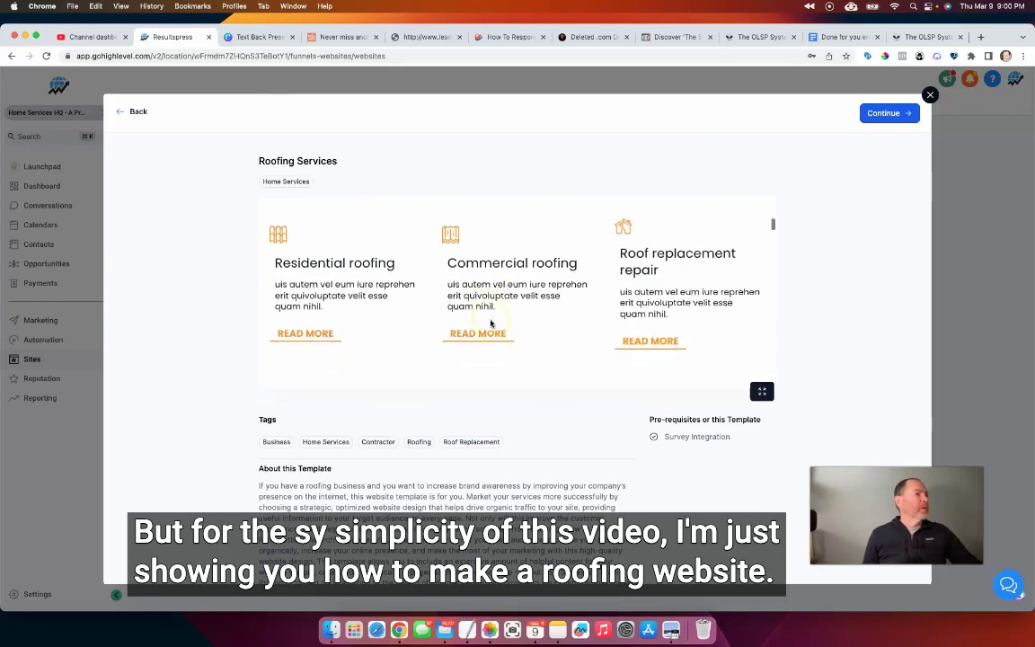
scroll(491, 324, down, 3)
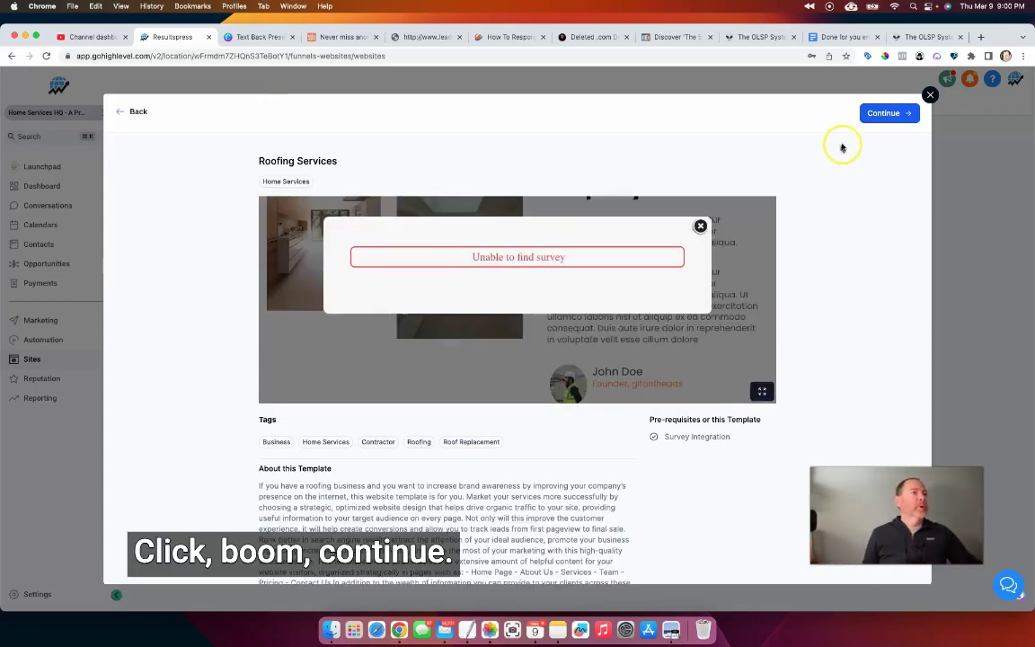
- Agree to the template's image-rights terms, get the Roofing Services template and refresh the list of websites
click(874, 114)
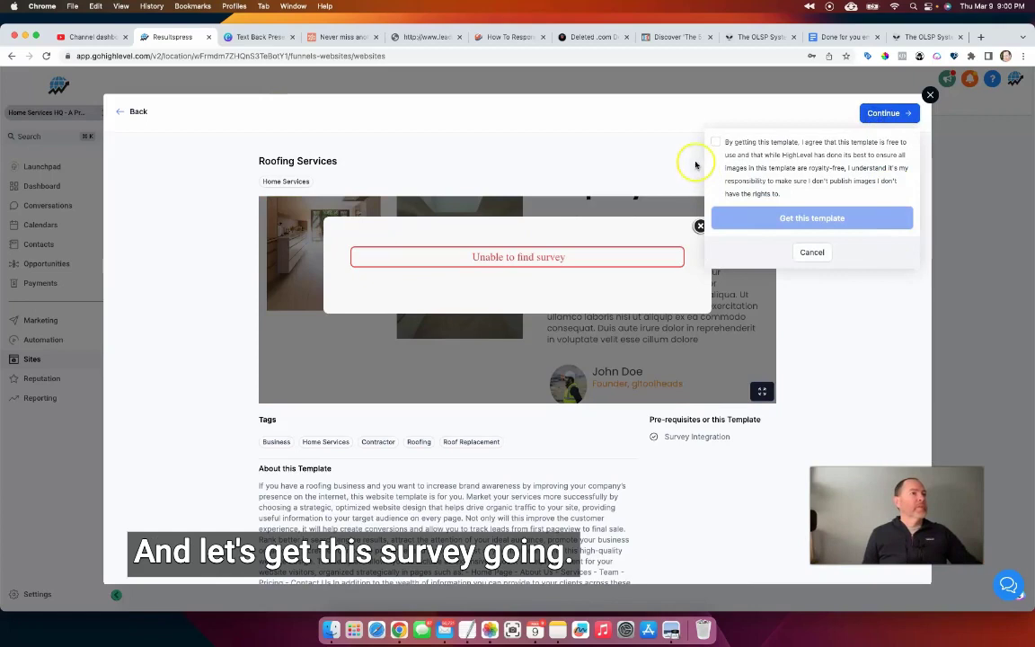
click(716, 142)
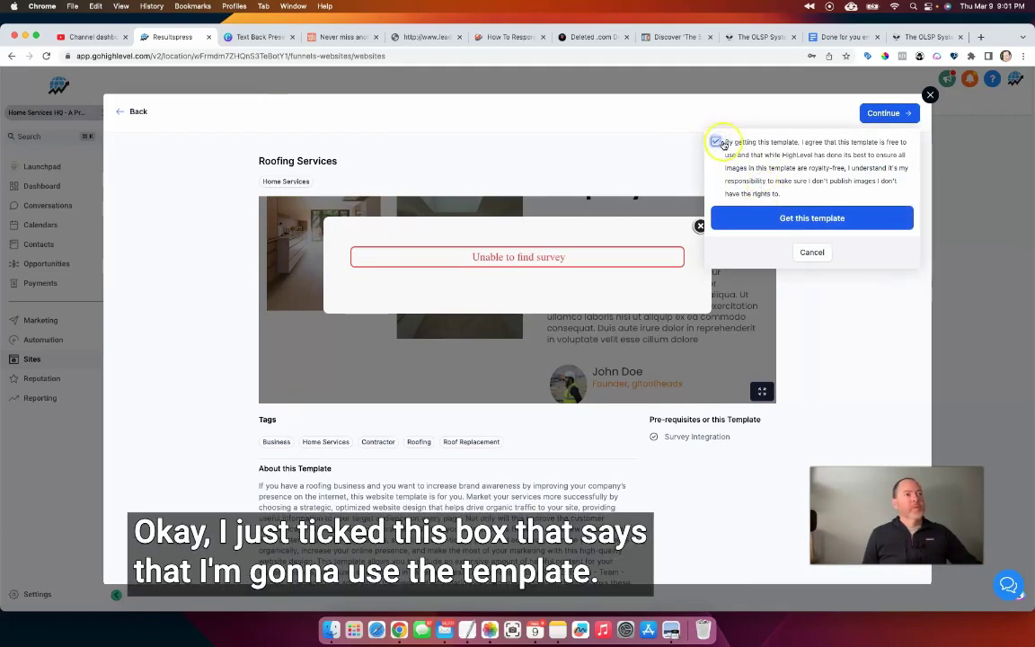
click(791, 215)
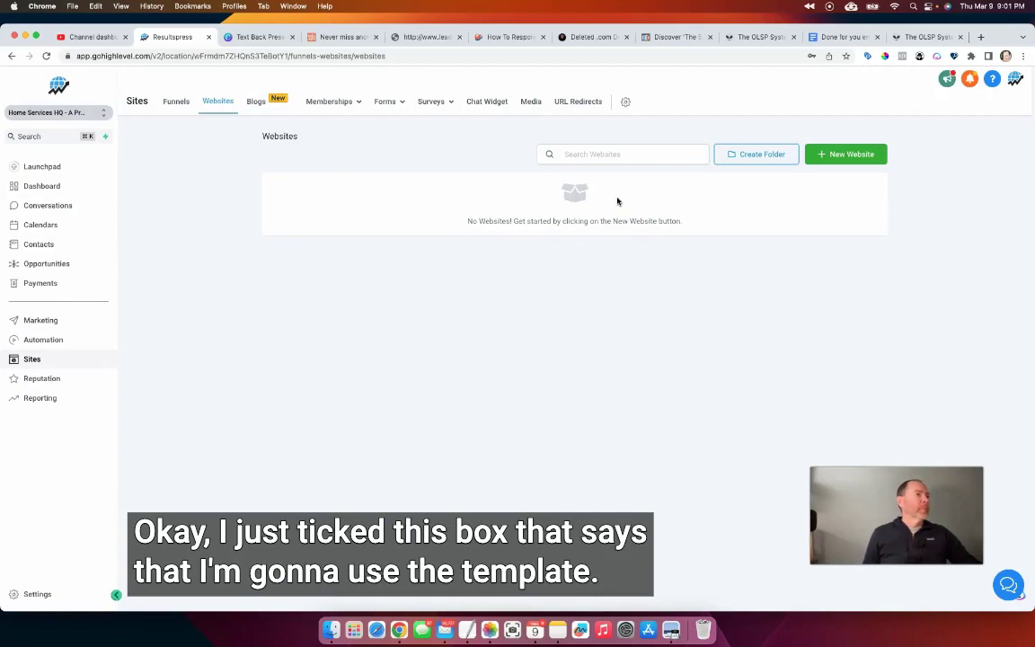
click(577, 197)
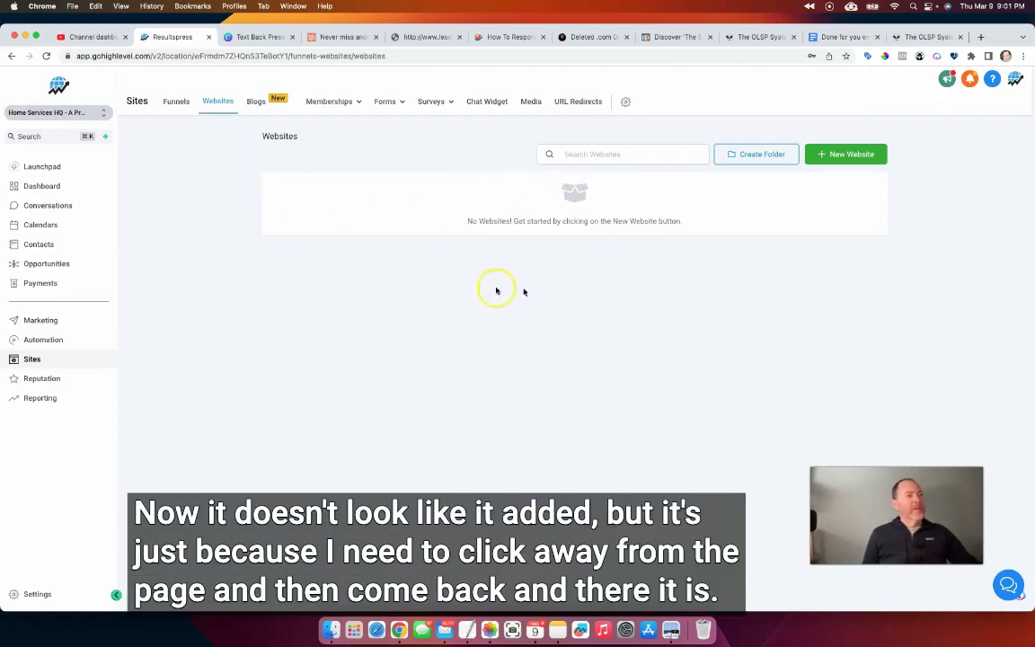
click(187, 109)
click(207, 105)
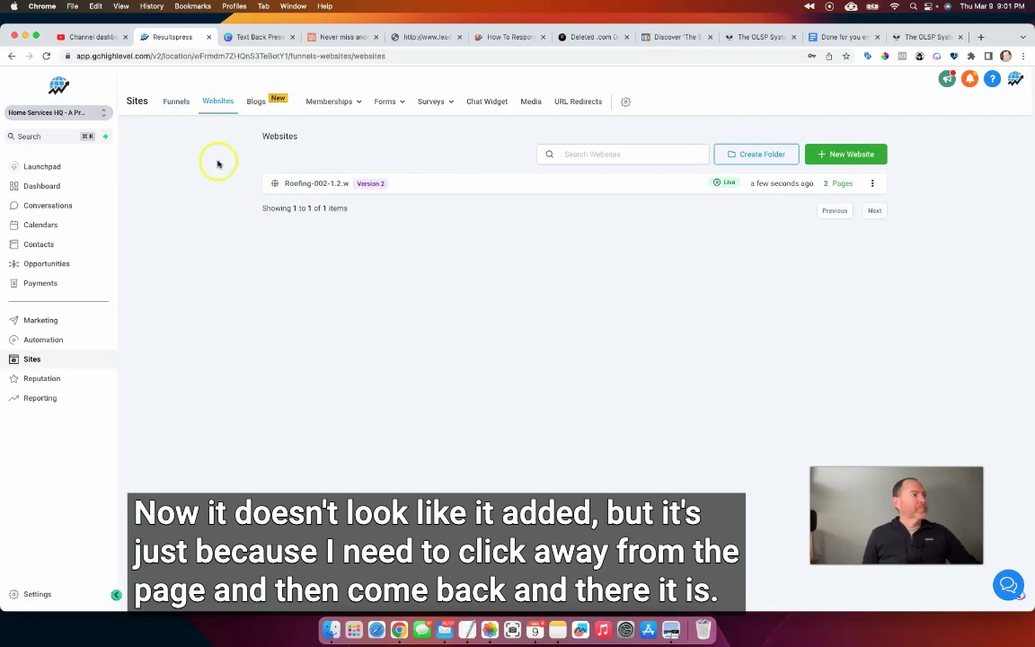
- Open the Home page of the Roofing-002-1.2.w website in the page builder and select its header section
click(318, 185)
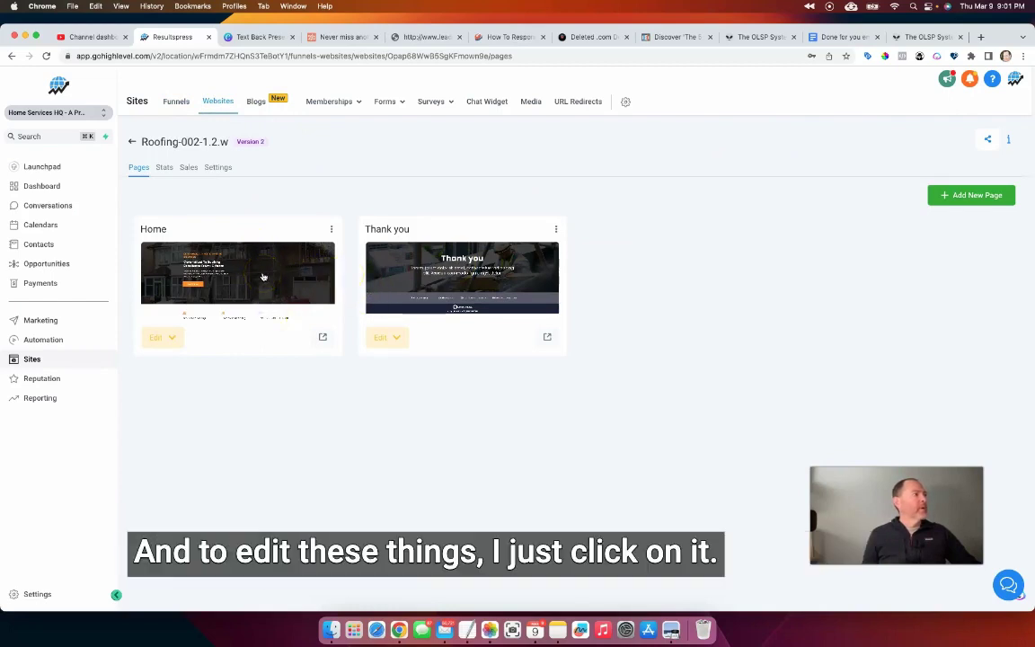
click(389, 294)
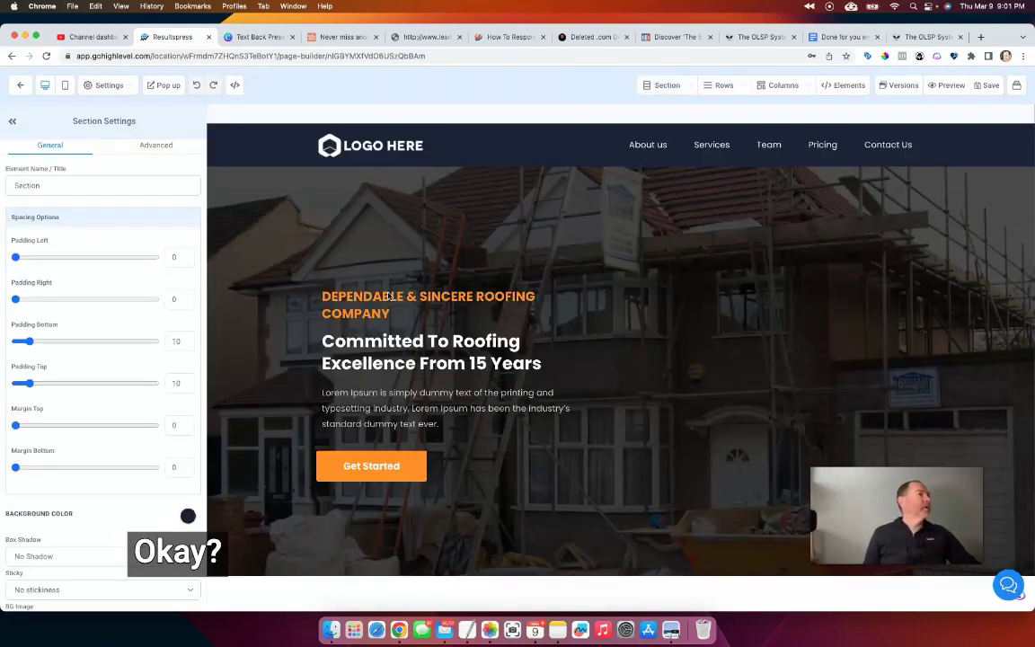
click(279, 151)
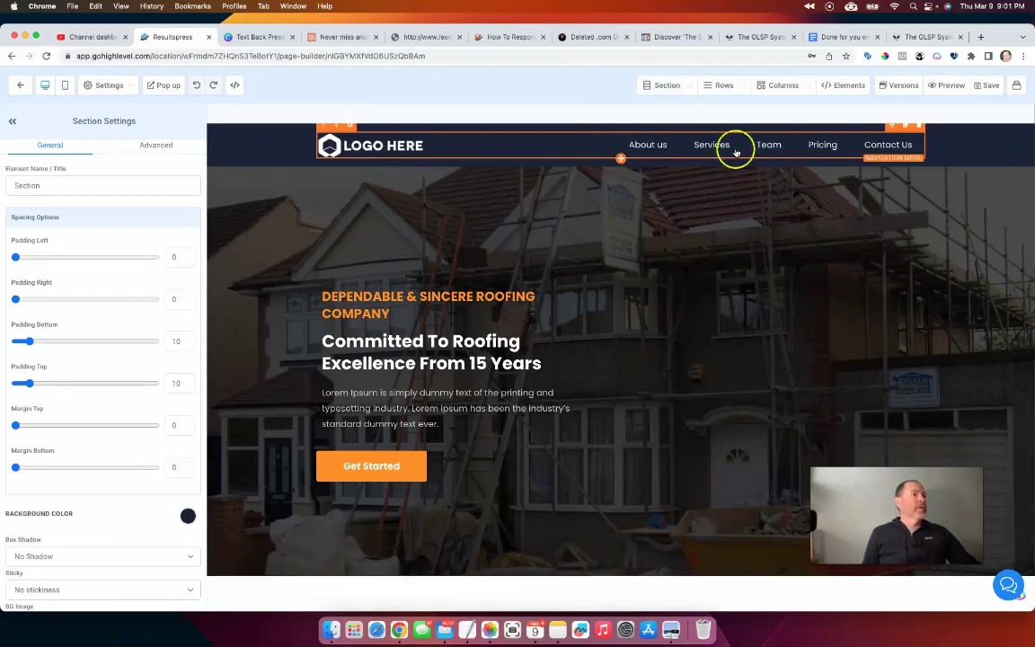
- Inspect the settings of the Home page's navigation menu, the hero section and its orange headline
click(820, 145)
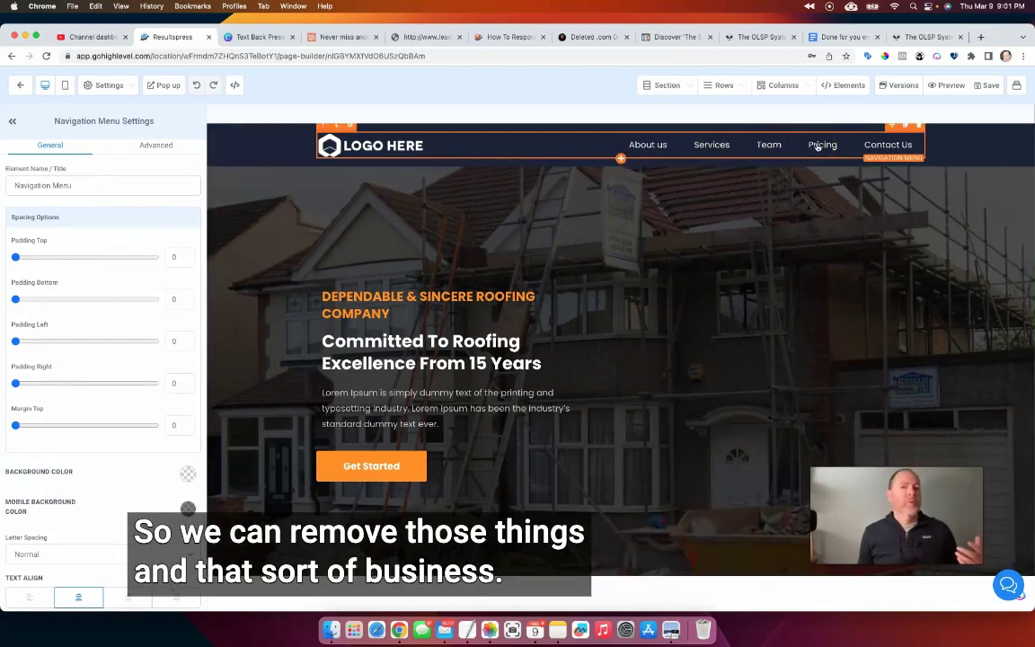
click(658, 248)
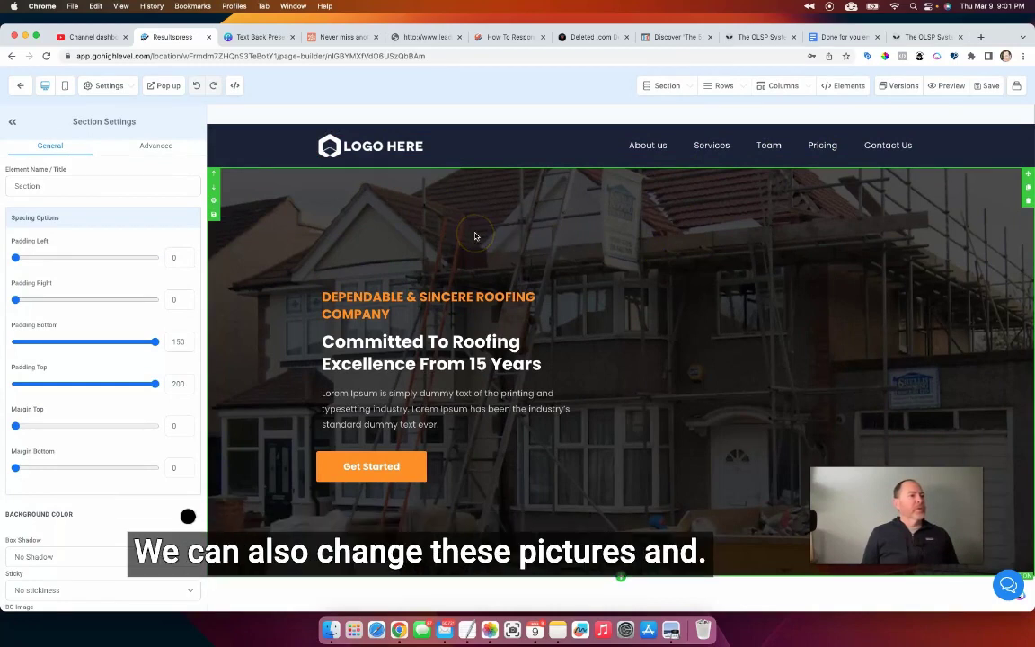
click(493, 297)
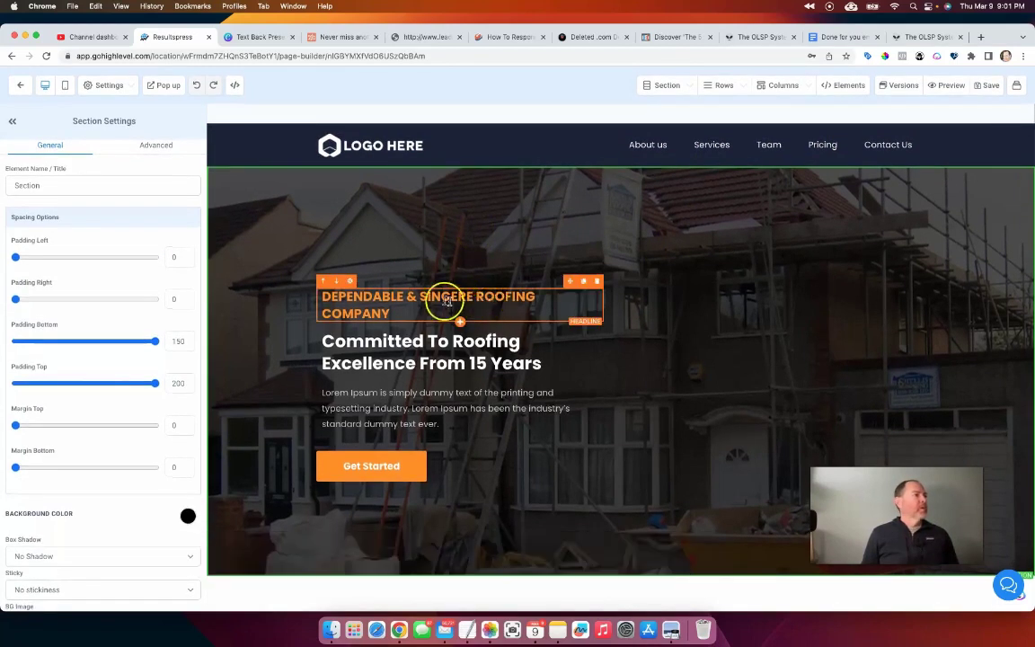
click(373, 301)
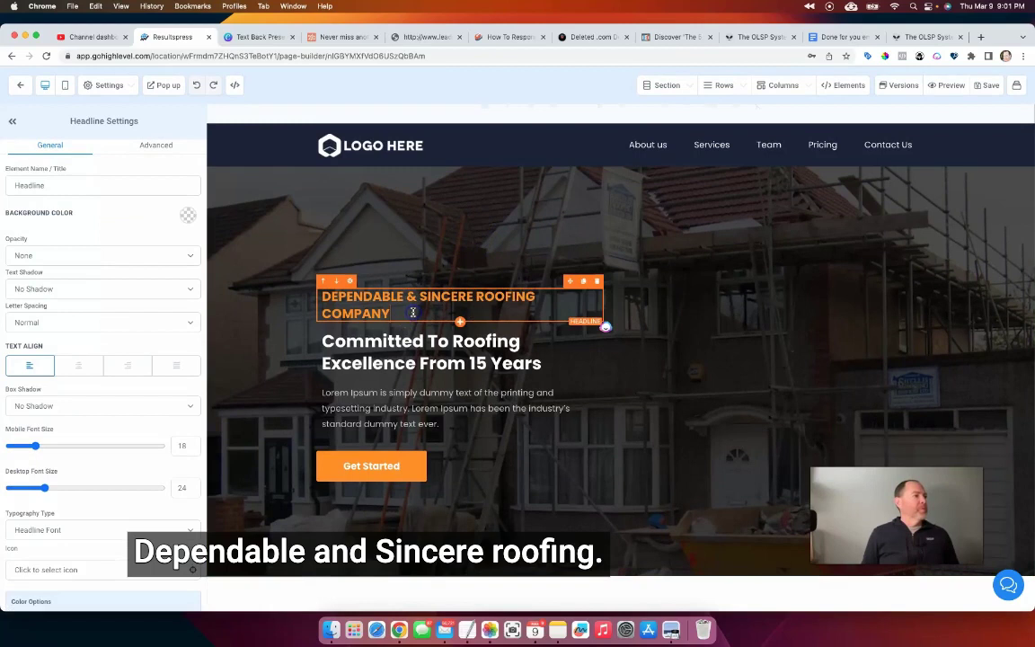
click(376, 153)
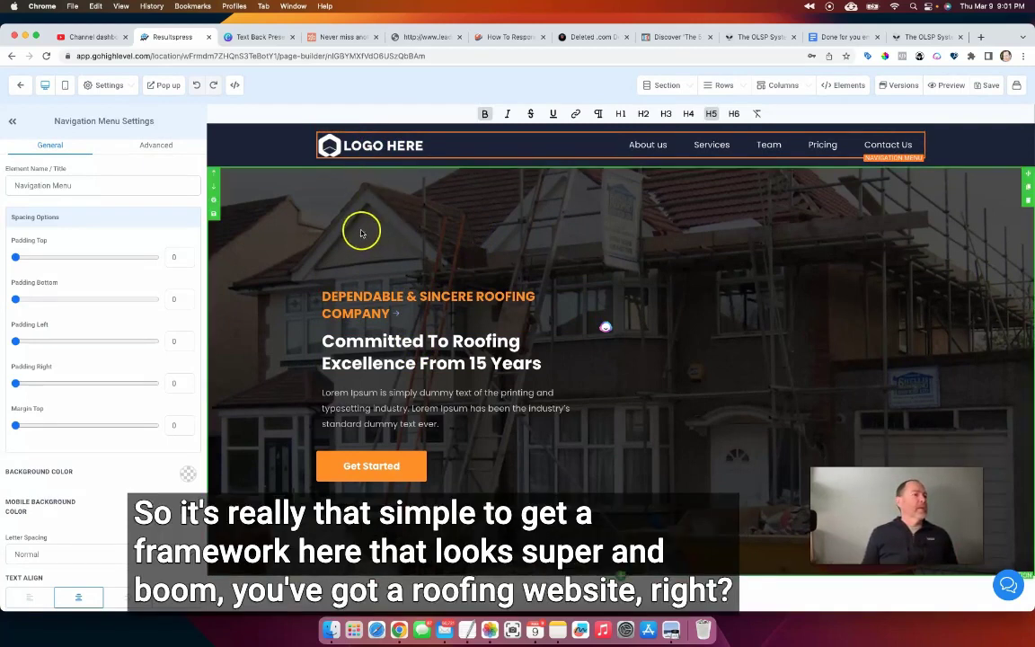
- Review the Home page sections below the hero, including About Us, Our Services and the orange statistics band
scroll(361, 233, down, 10)
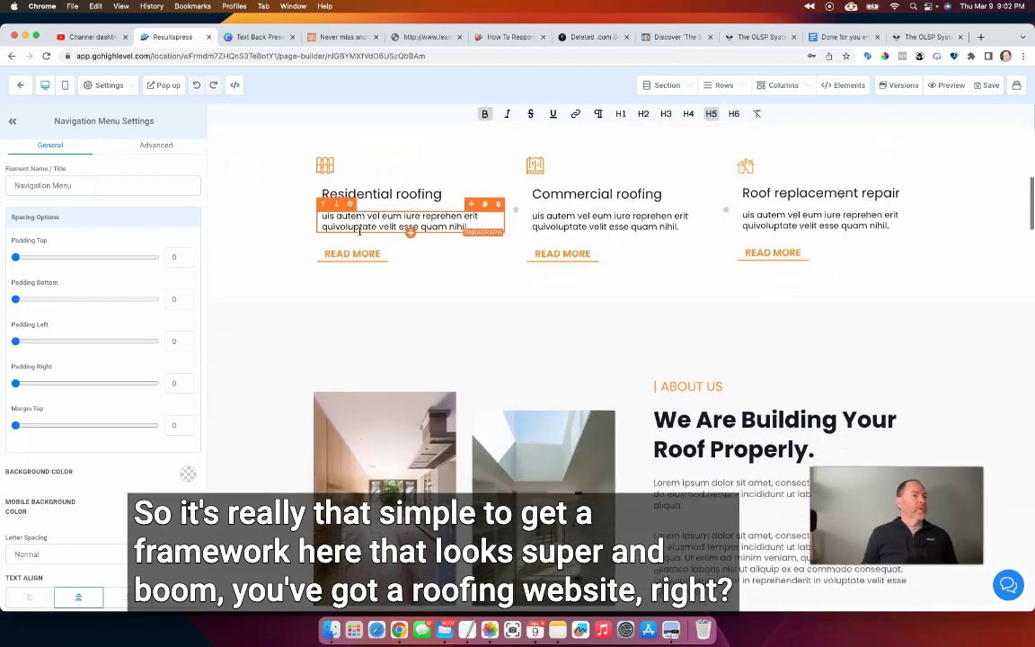
scroll(361, 233, down, 5)
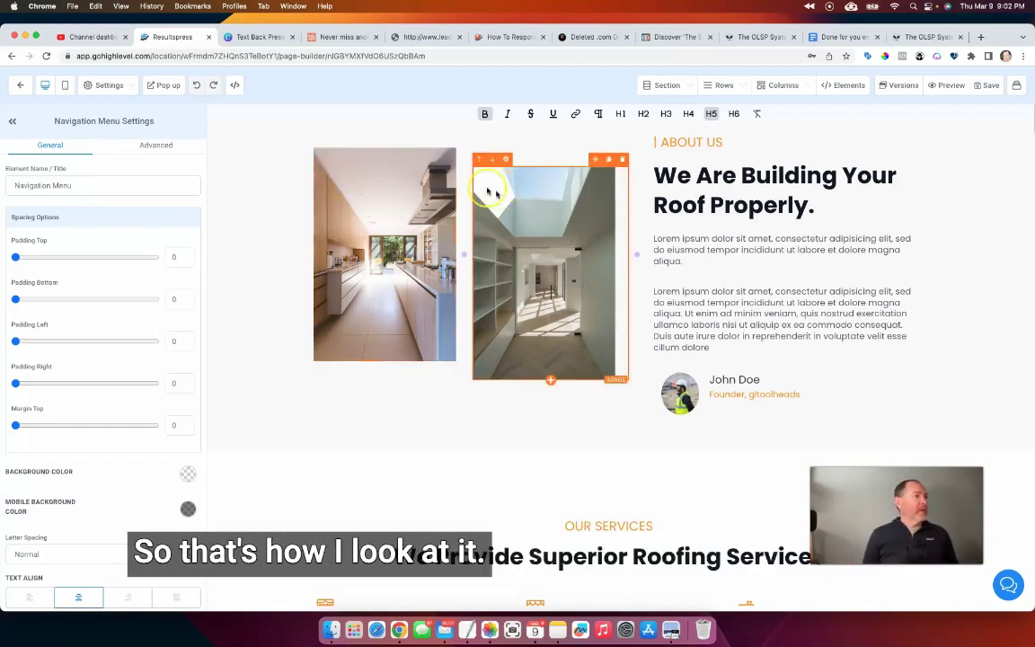
scroll(711, 240, down, 2)
scroll(440, 231, down, 4)
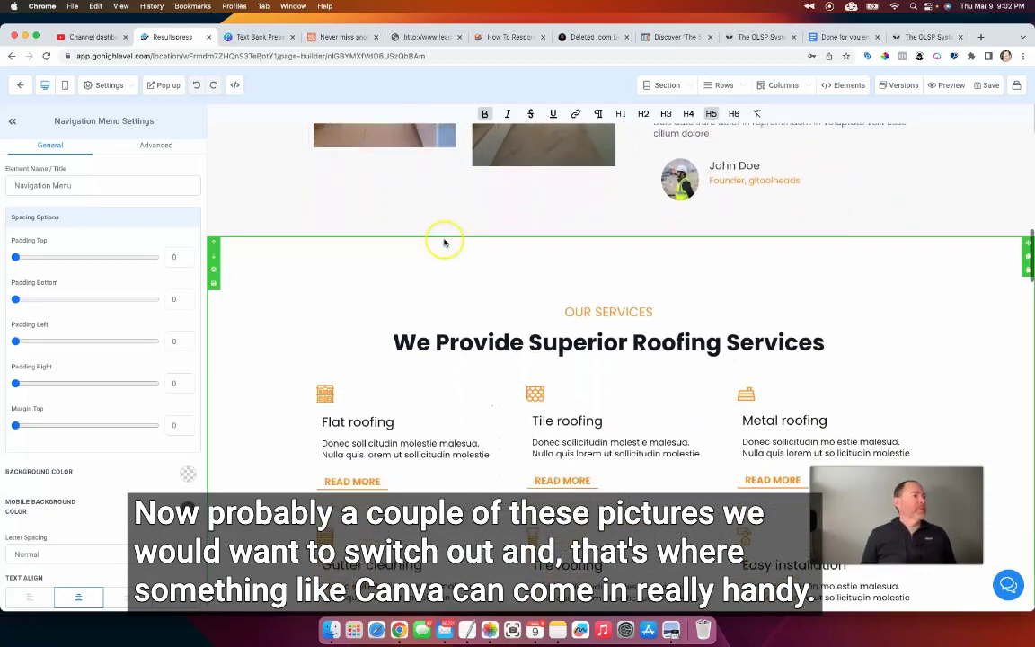
scroll(611, 276, down, 10)
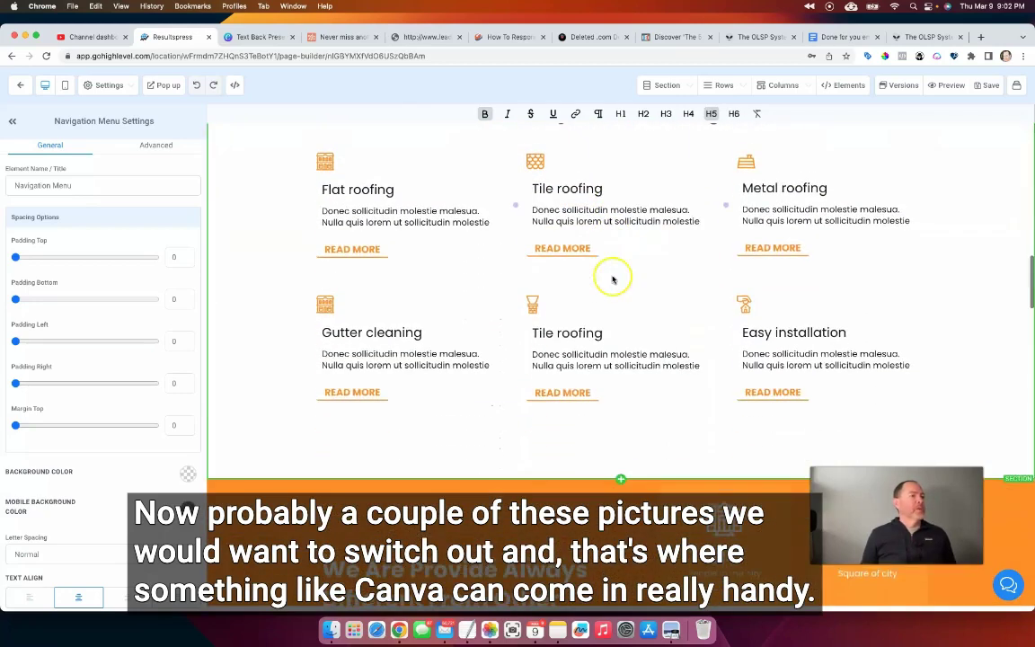
scroll(612, 277, down, 1)
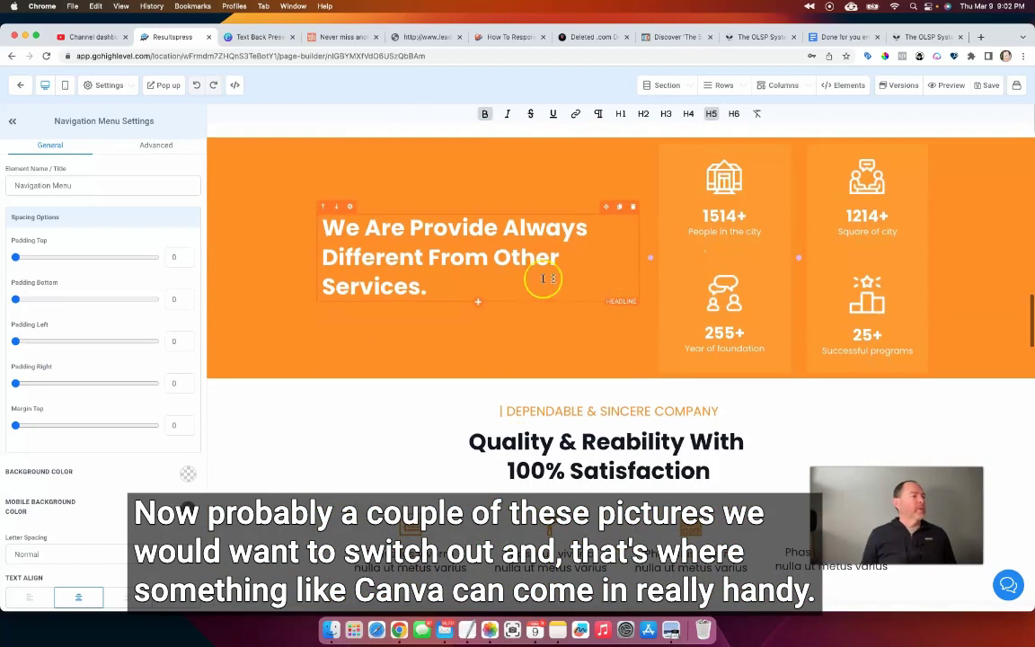
- Switch to Canva and create a blank custom-size design 200 px wide and 400 px high
scroll(543, 278, down, 8)
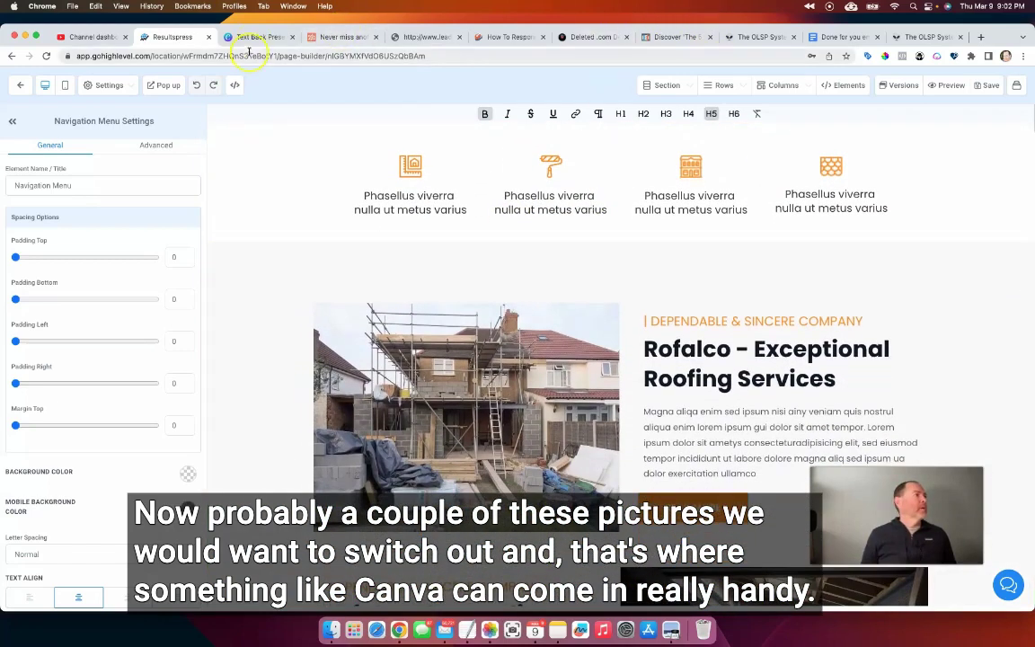
click(438, 37)
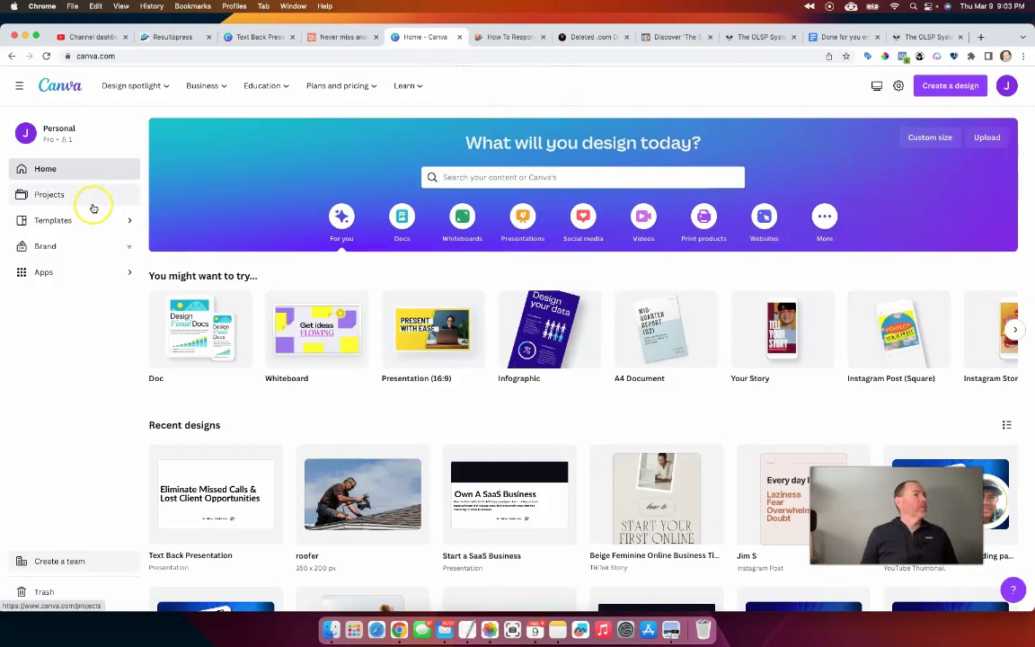
click(486, 177)
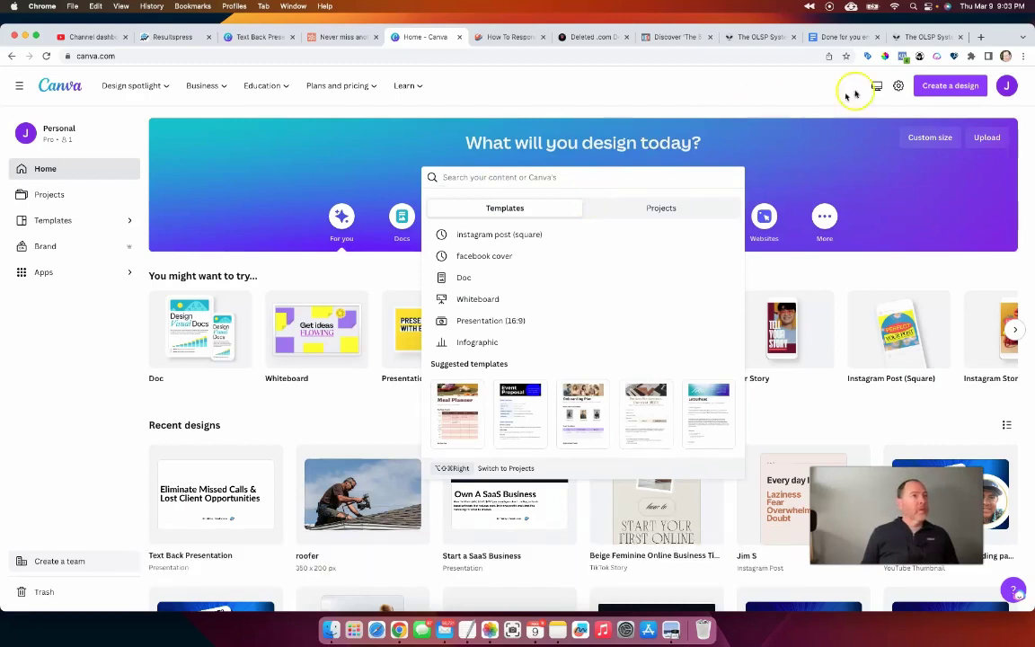
click(950, 85)
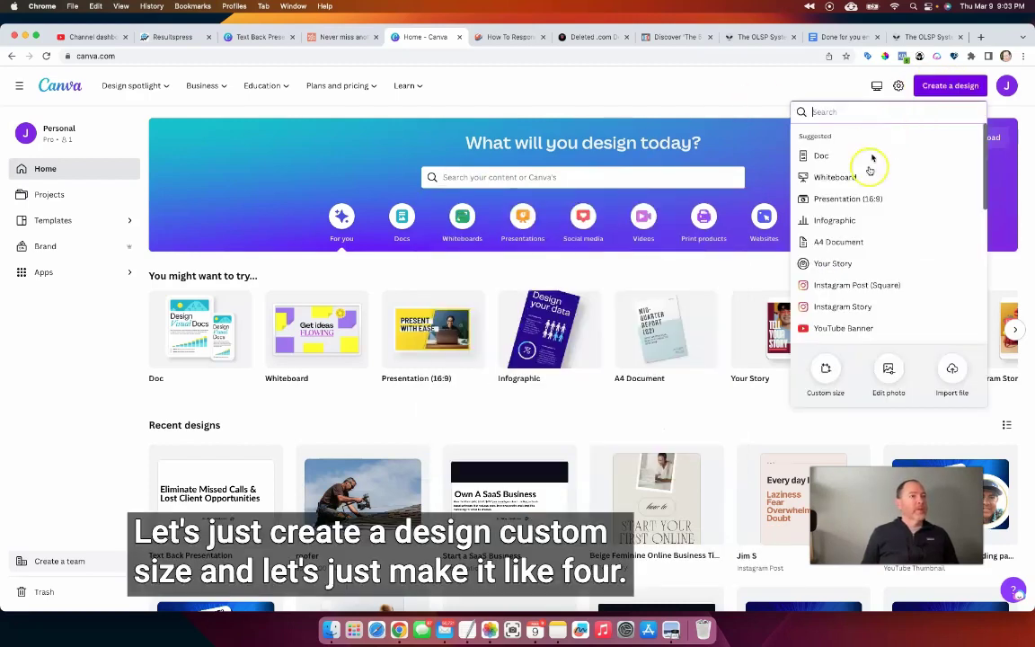
click(827, 371)
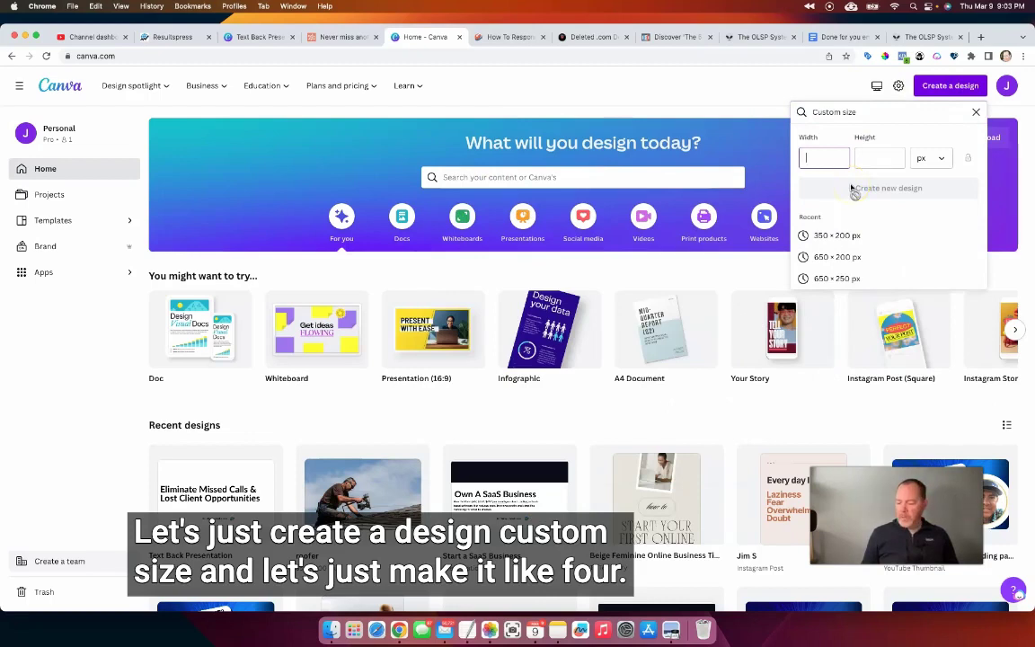
key(BackSpace)
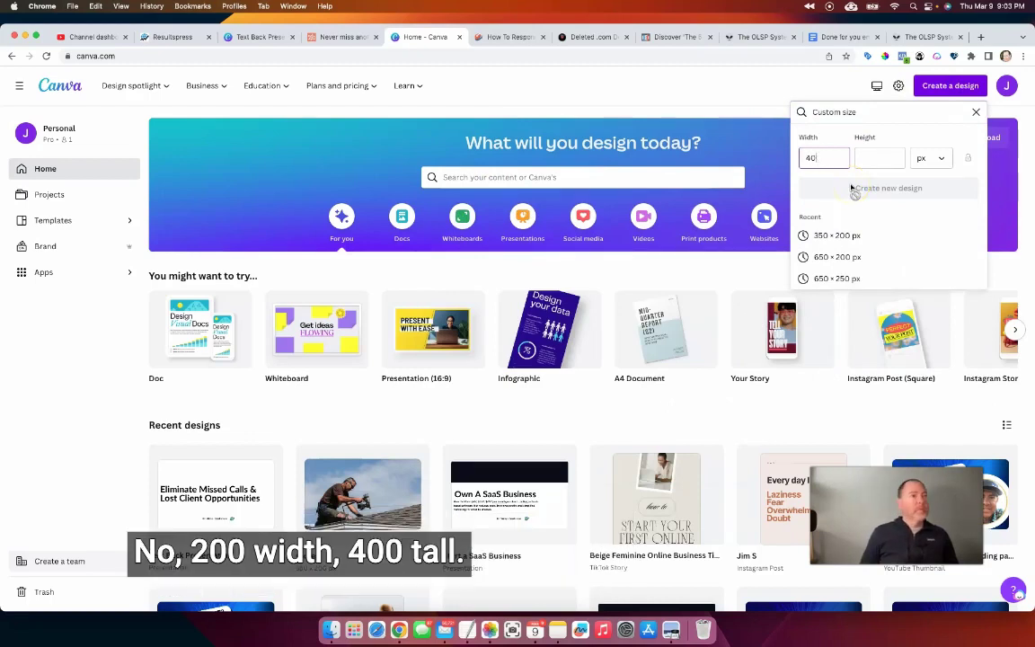
key(Tab)
text(400)
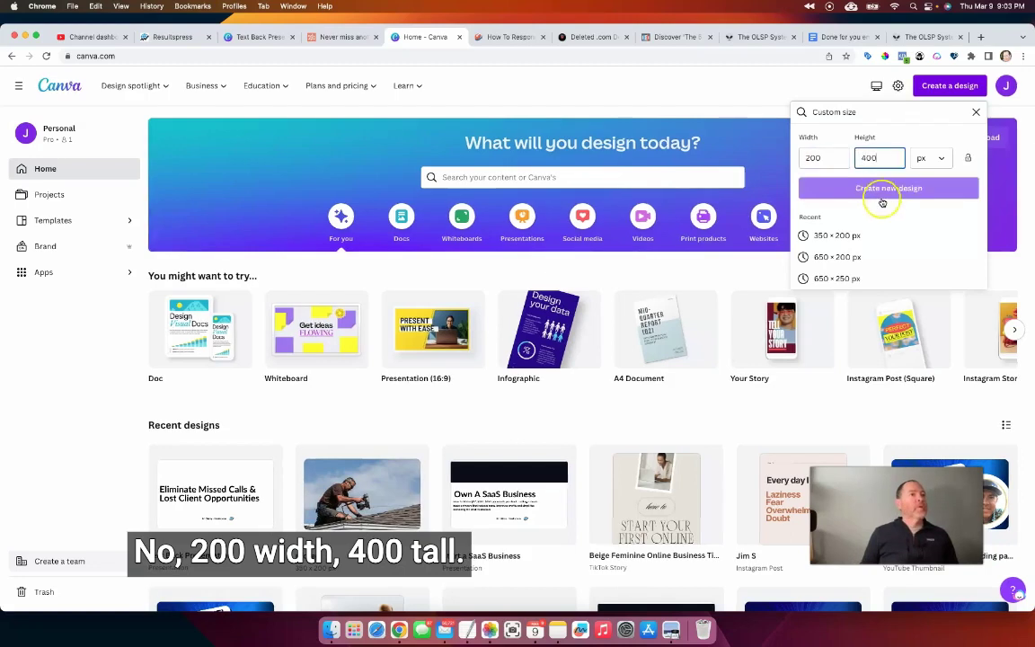
click(879, 192)
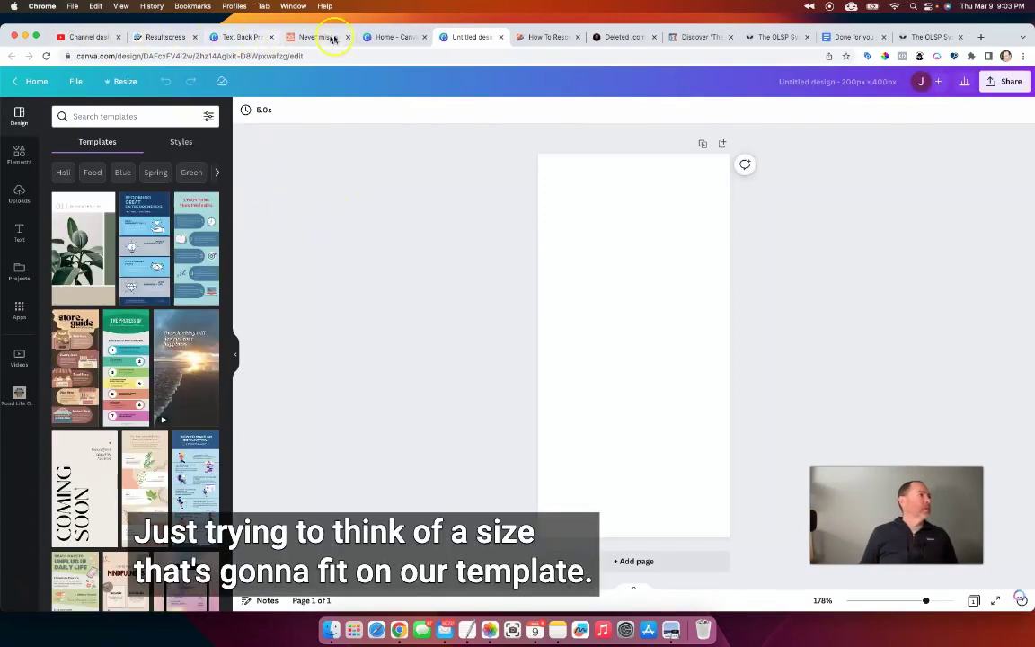
- Check the shape of the two narrow About Us images in the GoHighLevel page builder, and return to the blank Canva design
click(144, 37)
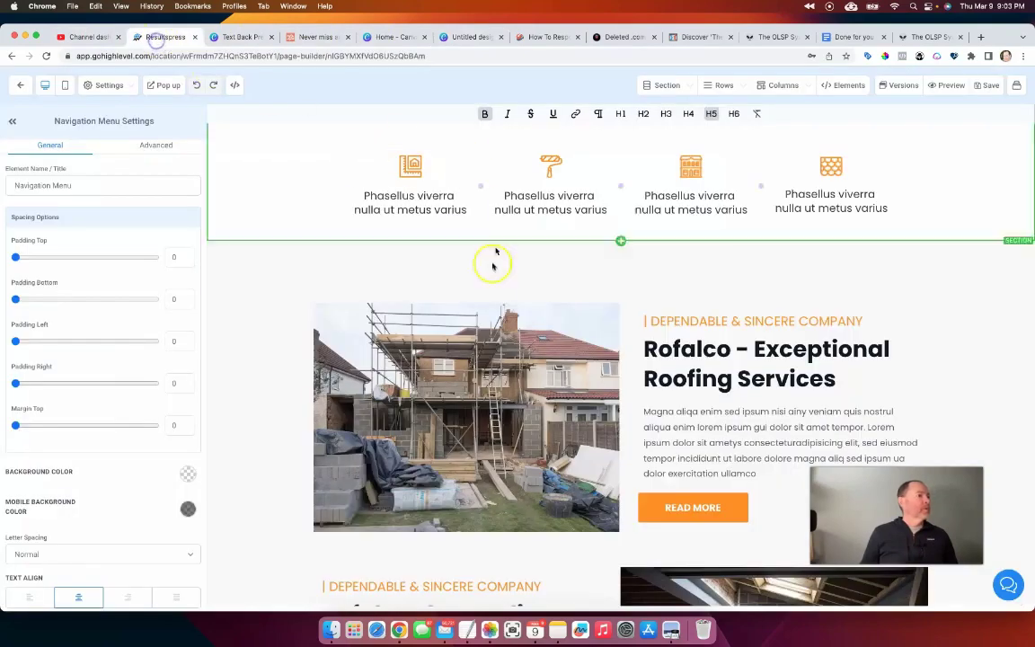
scroll(483, 380, up, 5)
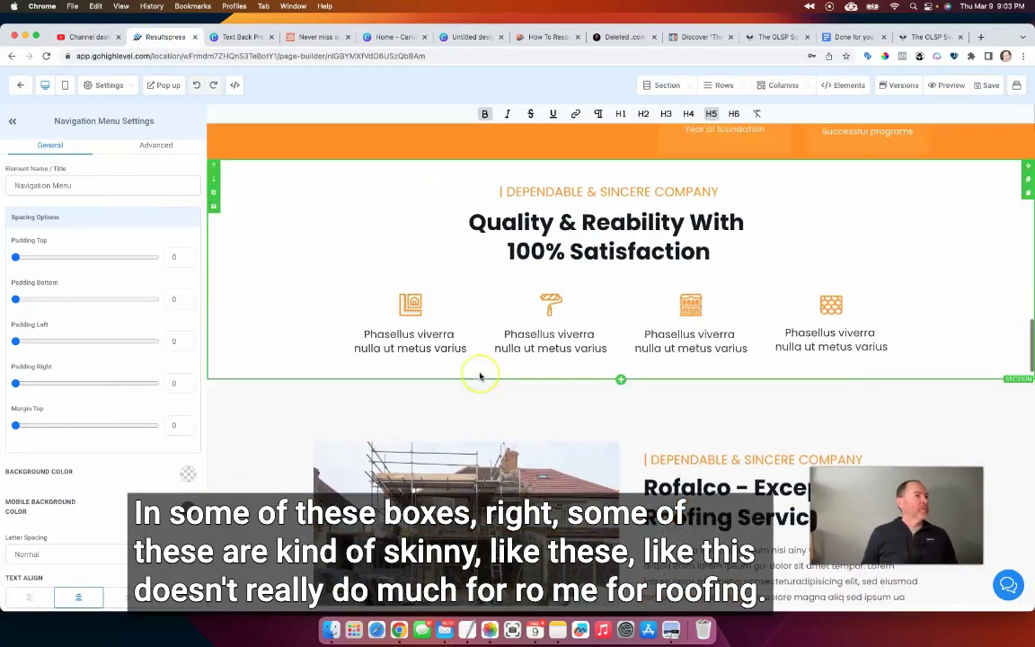
scroll(480, 377, up, 10)
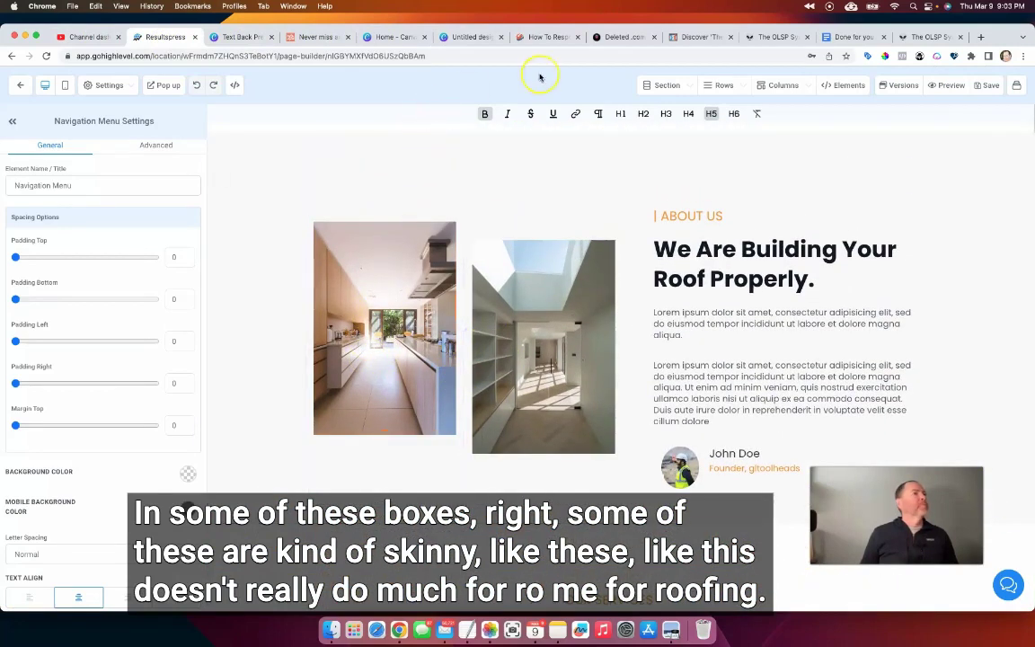
click(459, 39)
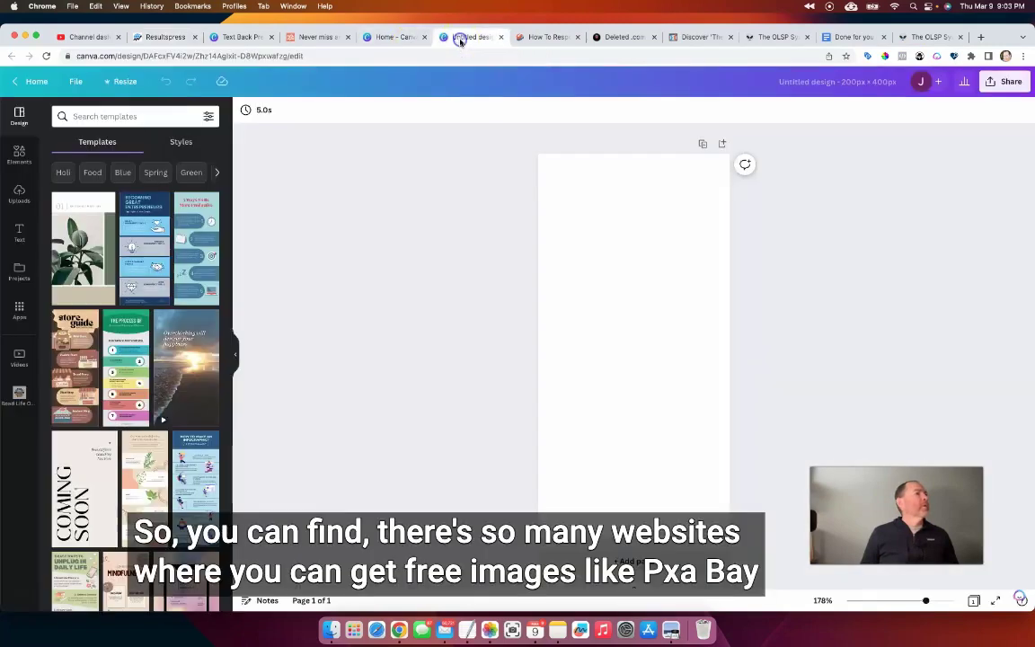
- Search the elements for "roofing" and fill the blank page with the photo of two roofers in blue helmets
click(133, 295)
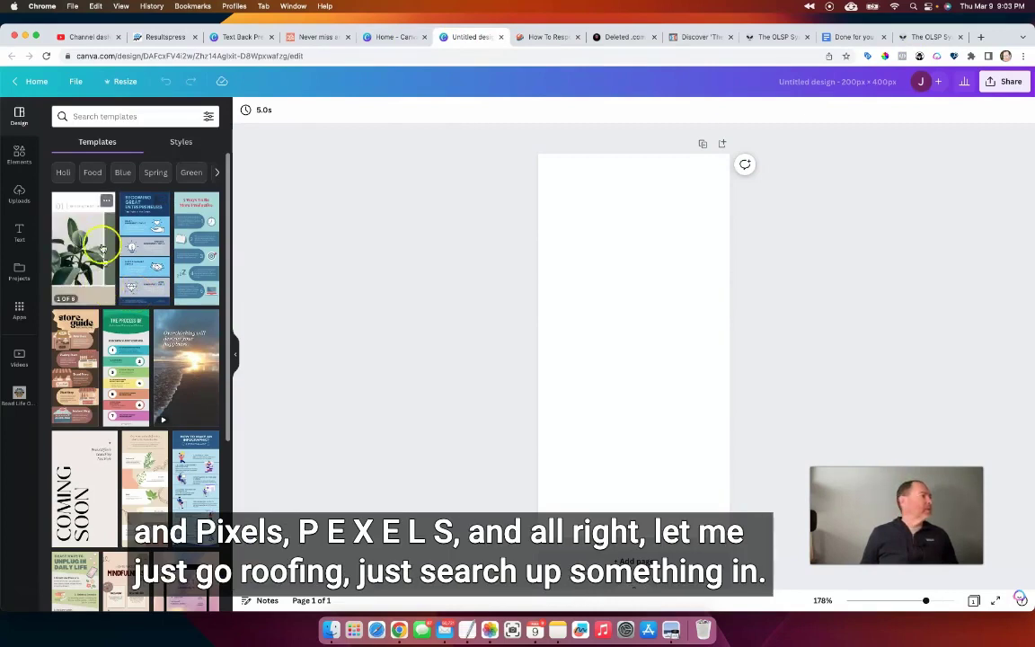
click(75, 116)
click(19, 155)
click(109, 117)
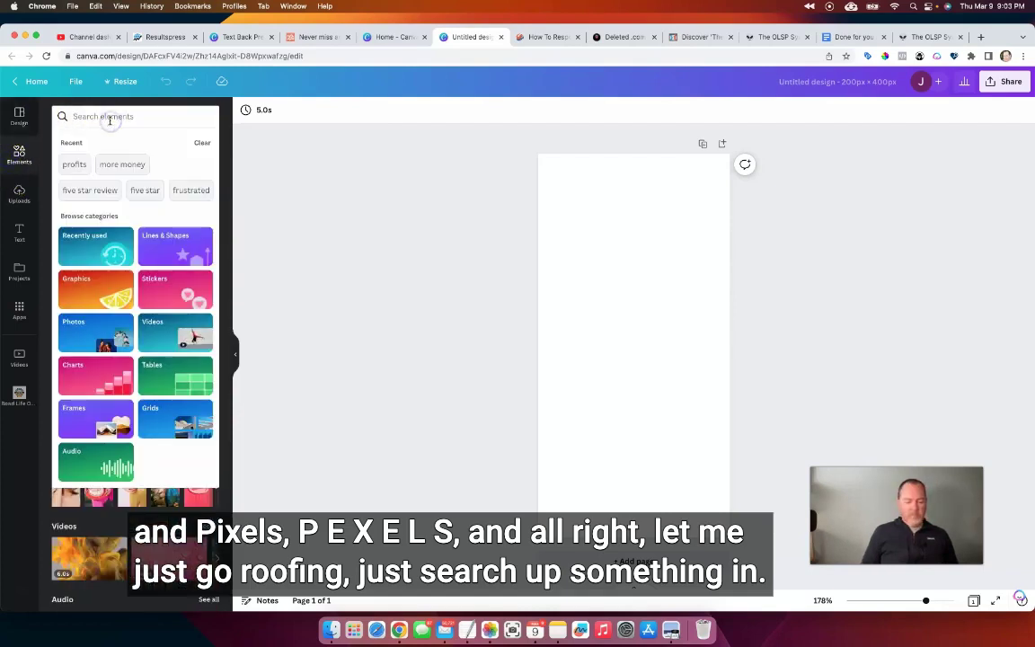
text(roofing)
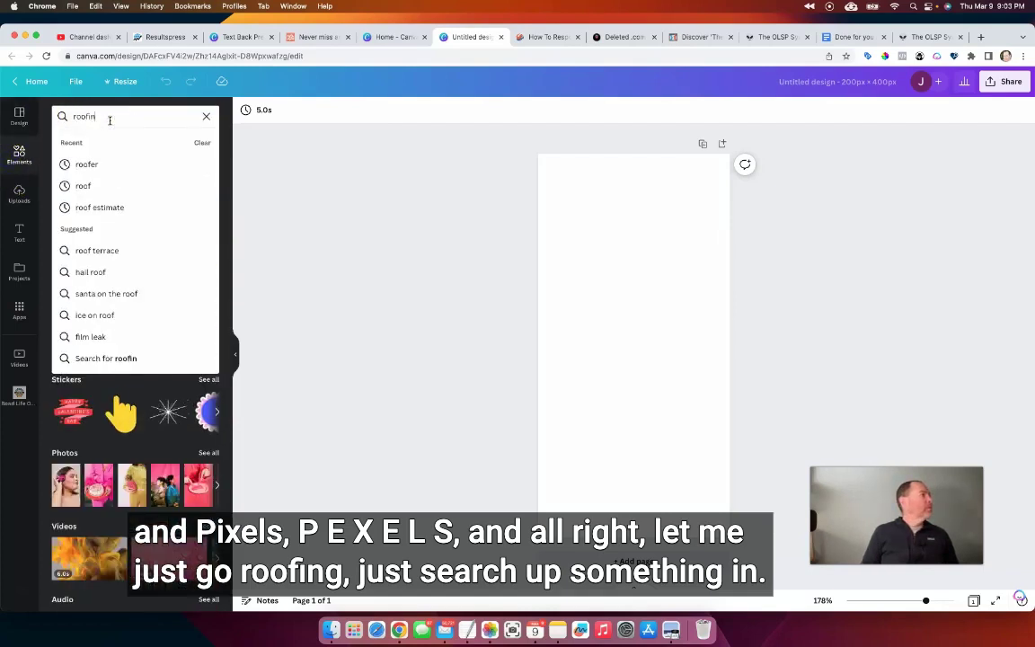
key(Return)
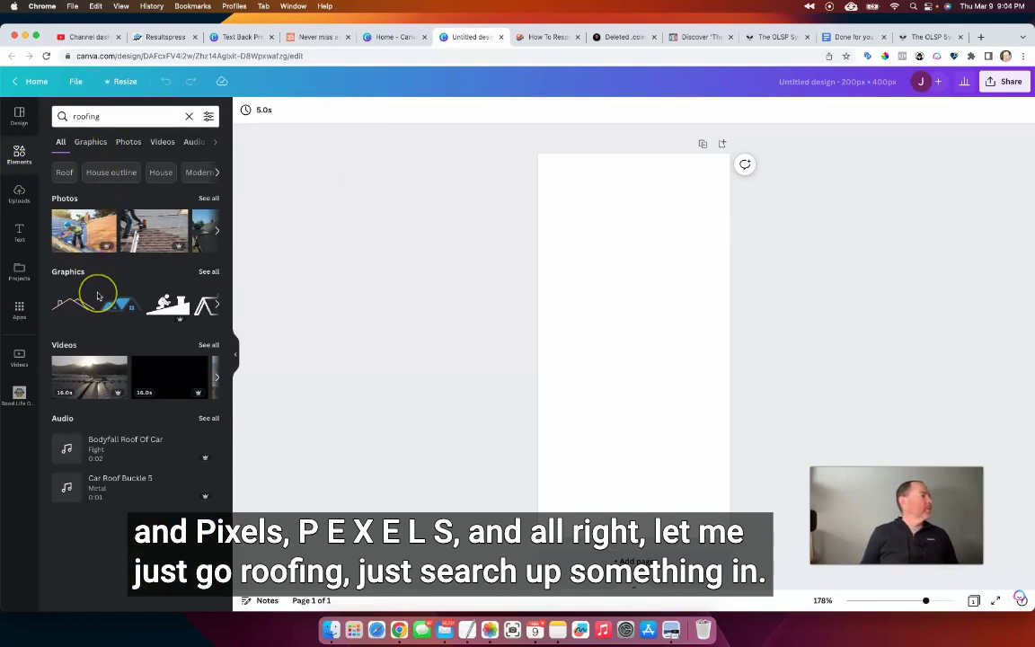
drag(81, 224, 545, 285)
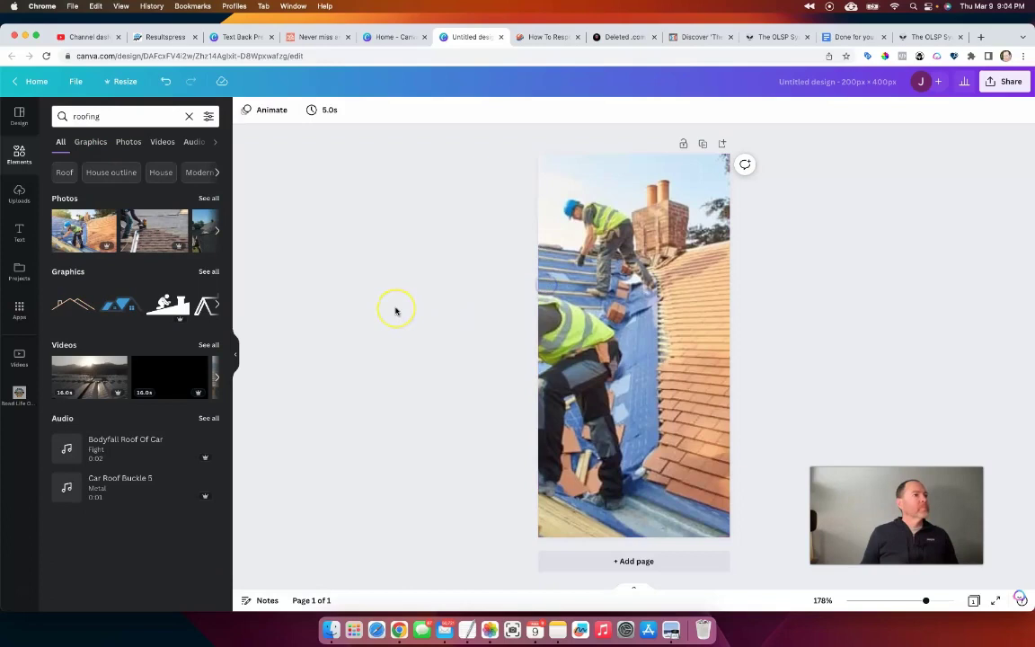
- Shift the photo's crop so that the front roofer with the hammer fits inside the page
double_click(646, 330)
drag(653, 329, 727, 329)
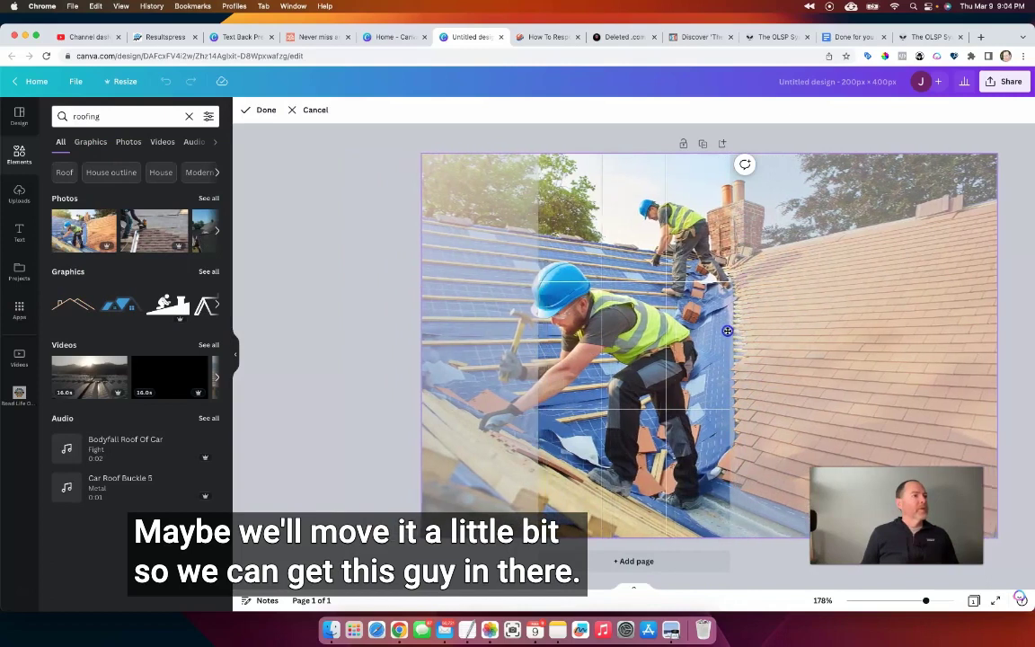
click(261, 110)
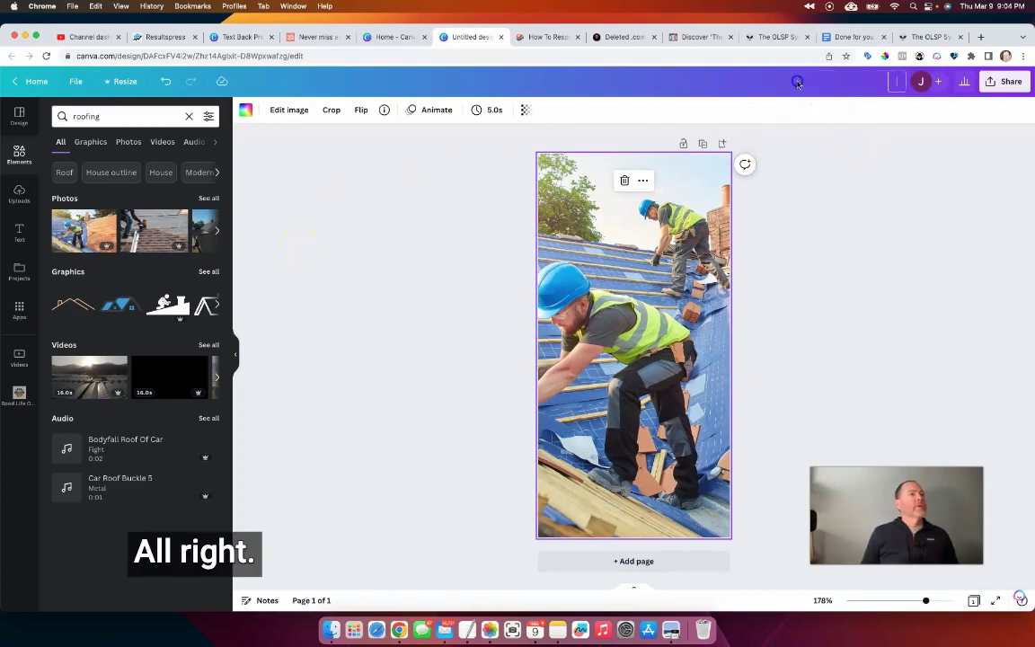
- Name the design "roofer 1" and download it as roofer 1.png into the Downloads folder
text(roofer)
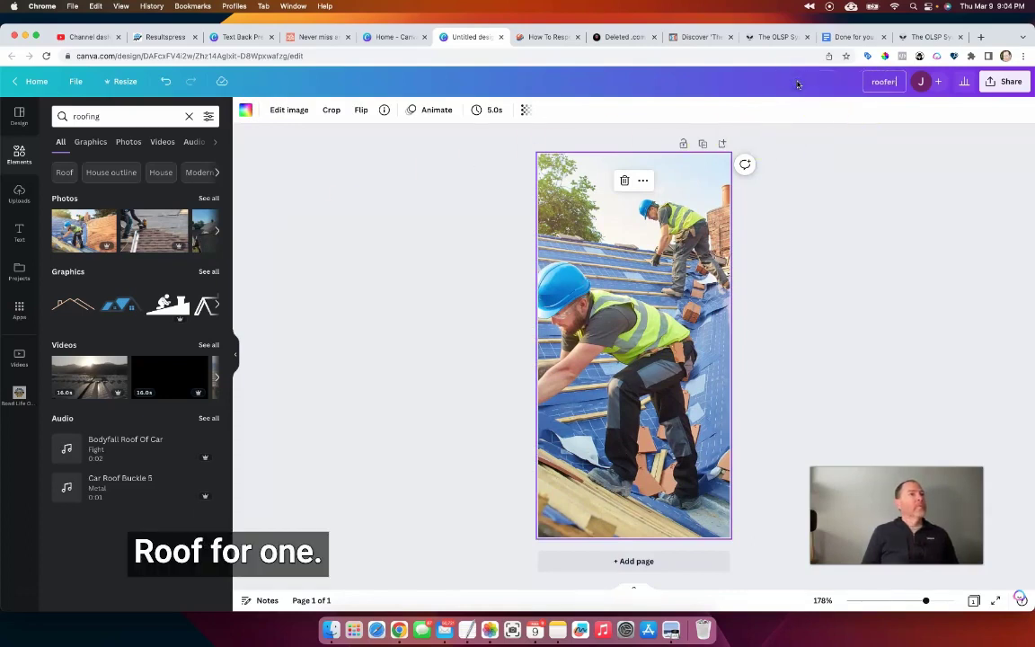
key(Return)
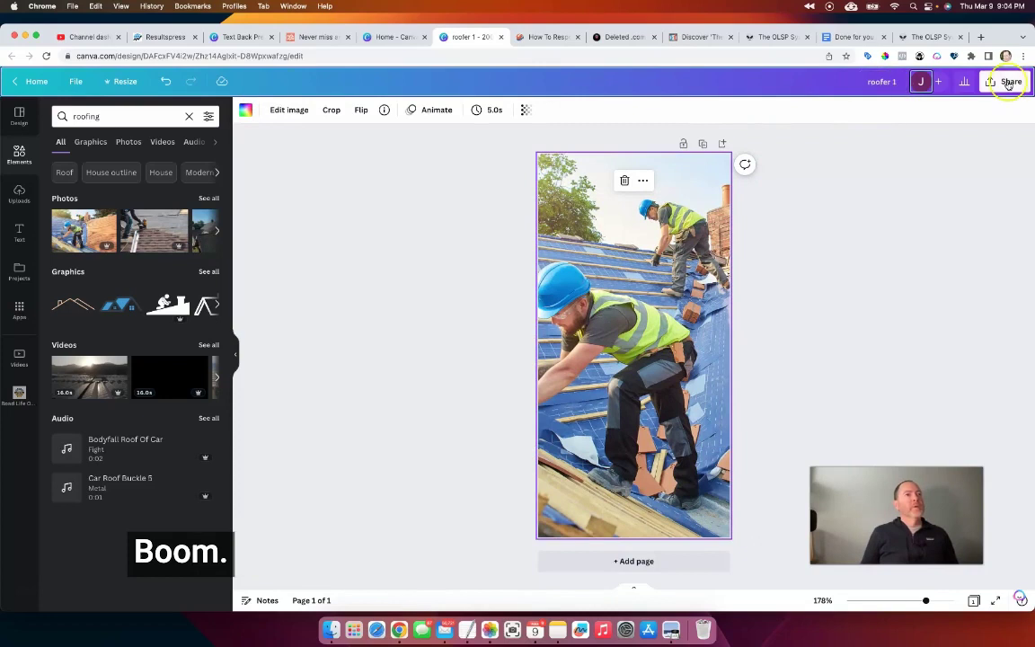
click(1005, 81)
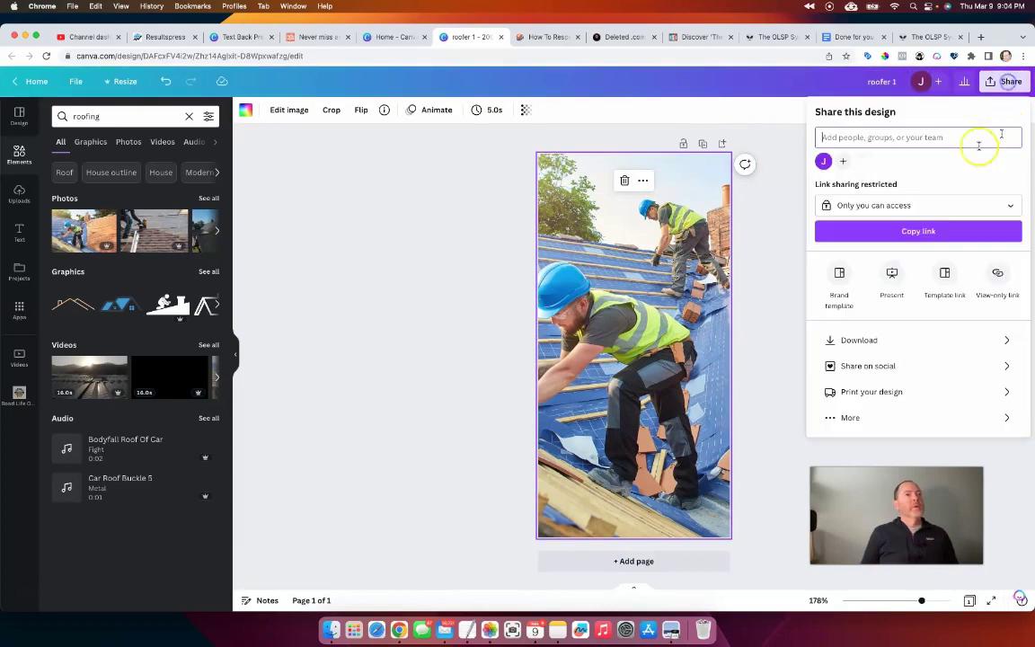
click(861, 343)
click(917, 300)
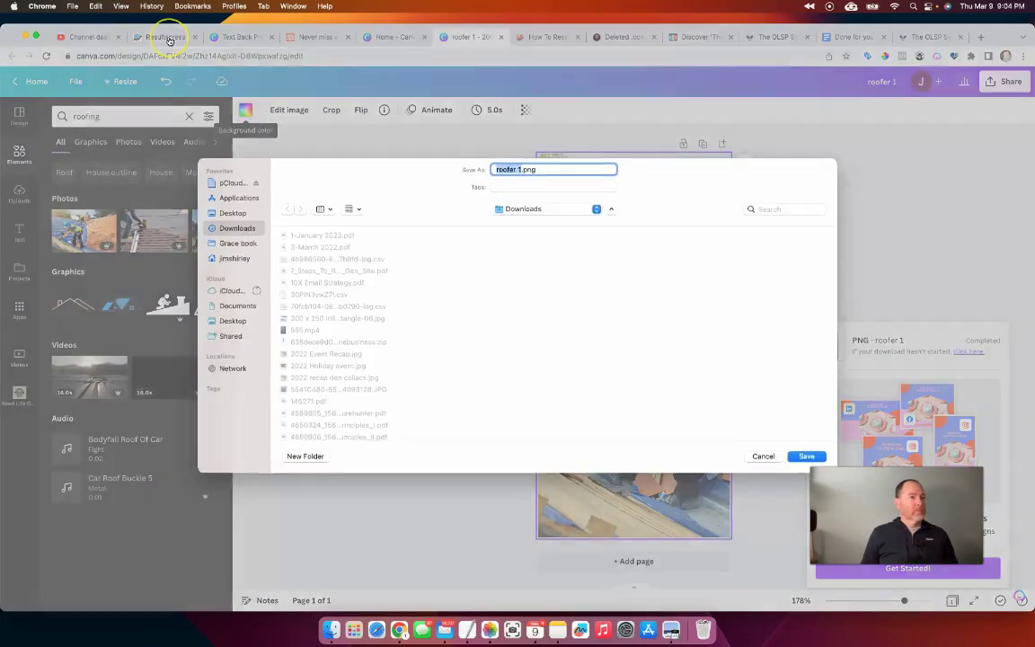
click(806, 458)
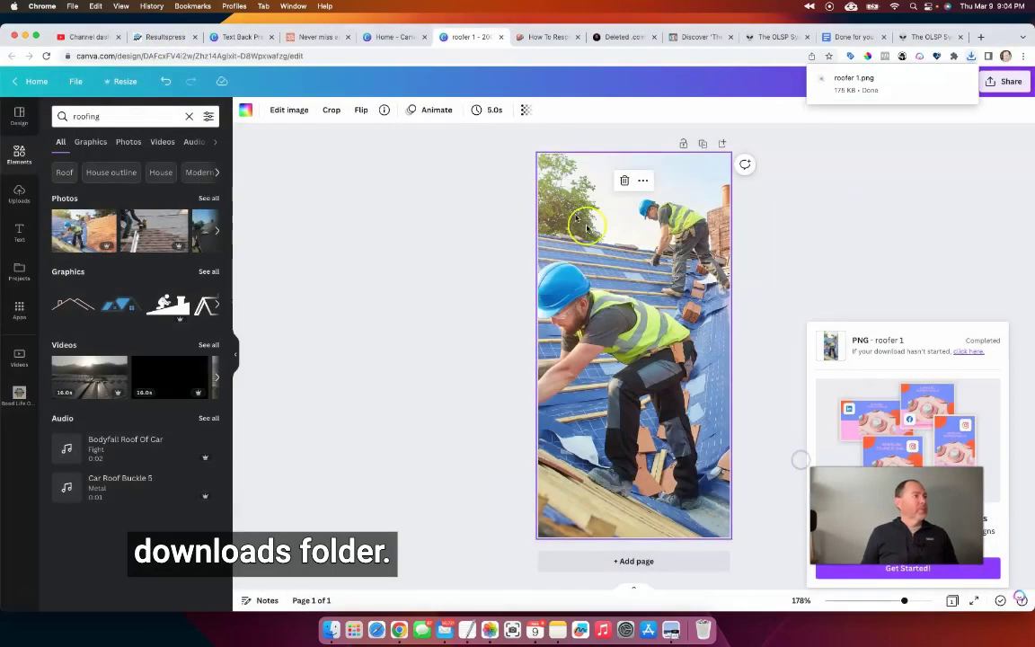
- Switch back to the GoHighLevel page builder and open the media library for the kitchen image in the About Us section
click(158, 37)
click(384, 248)
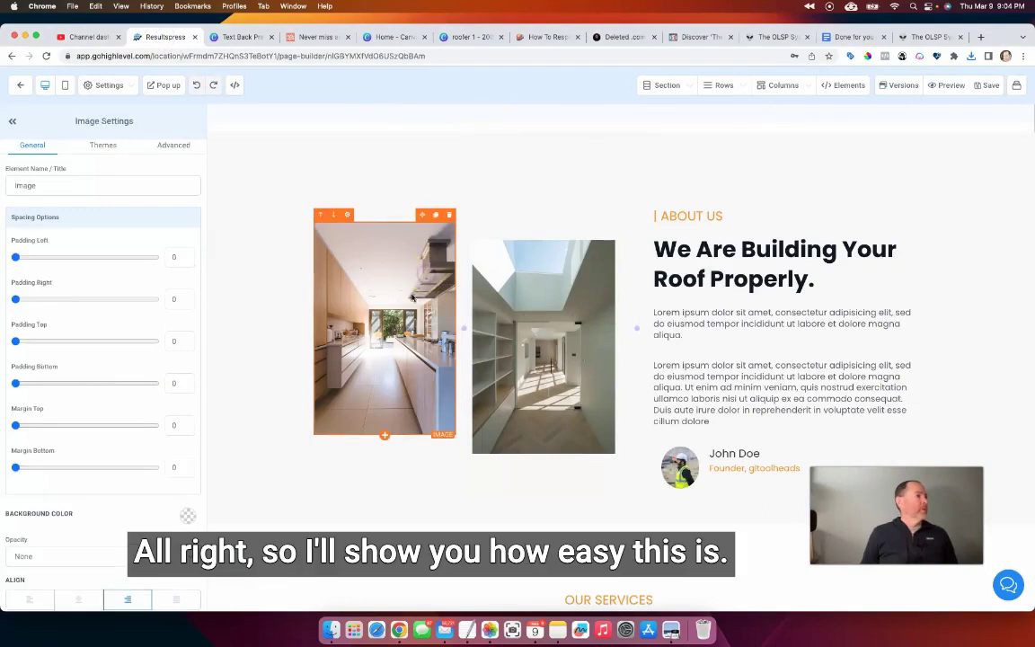
scroll(106, 341, down, 5)
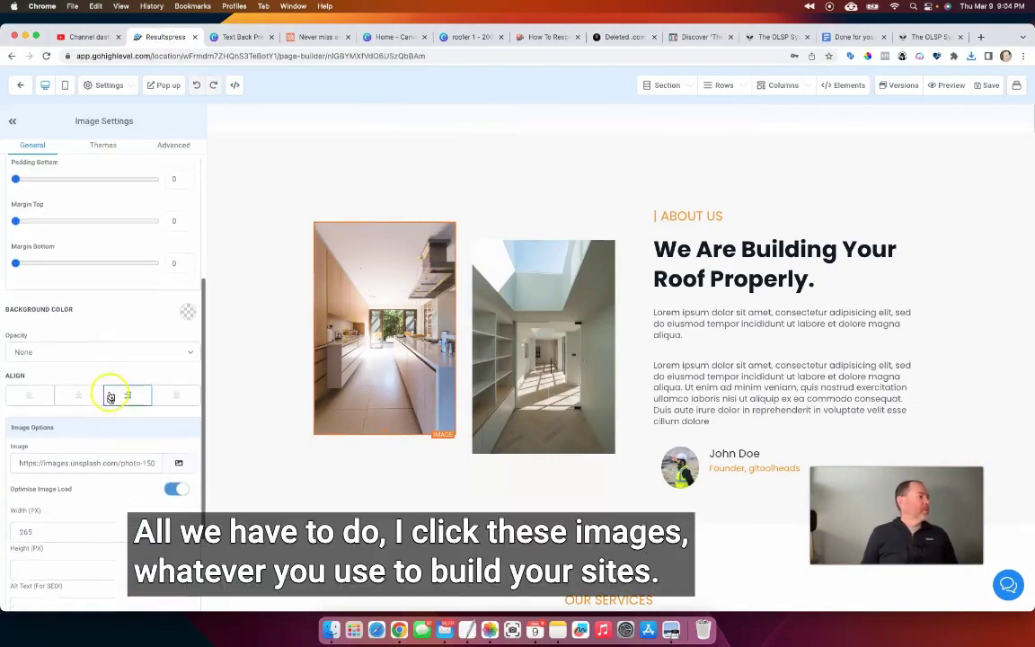
scroll(144, 374, down, 2)
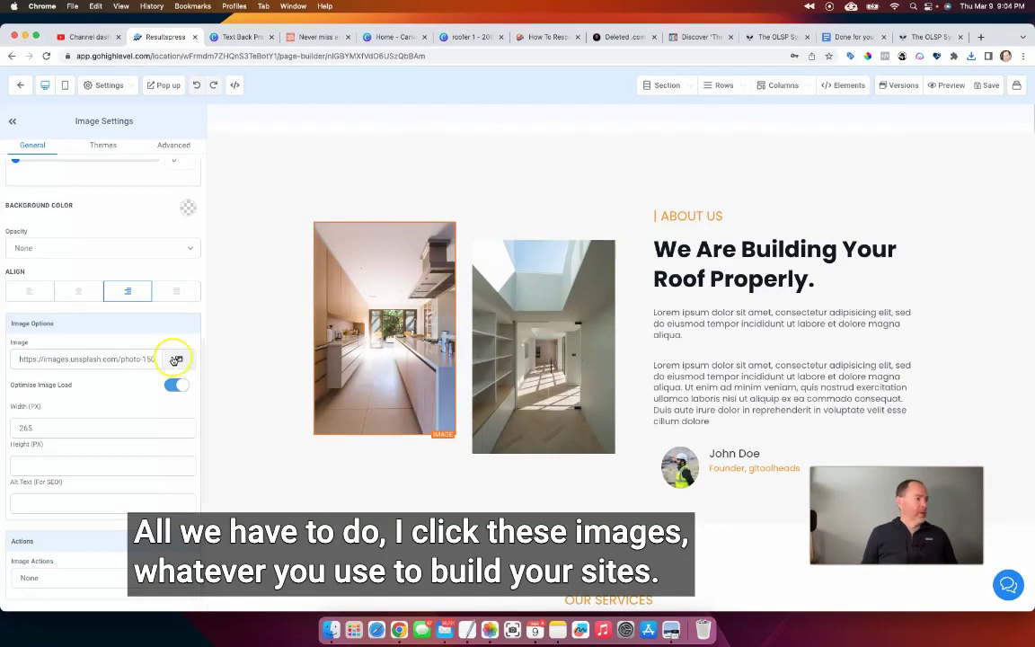
click(178, 359)
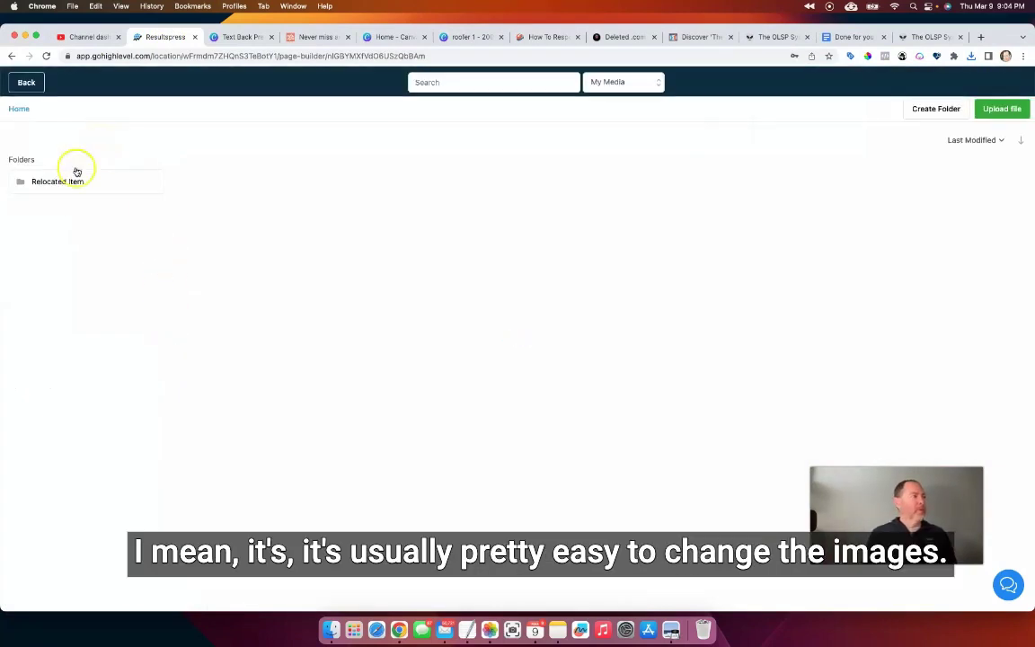
- Upload roofer 1.png from the Downloads folder to the media library and use it to replace the About Us kitchen image
click(192, 360)
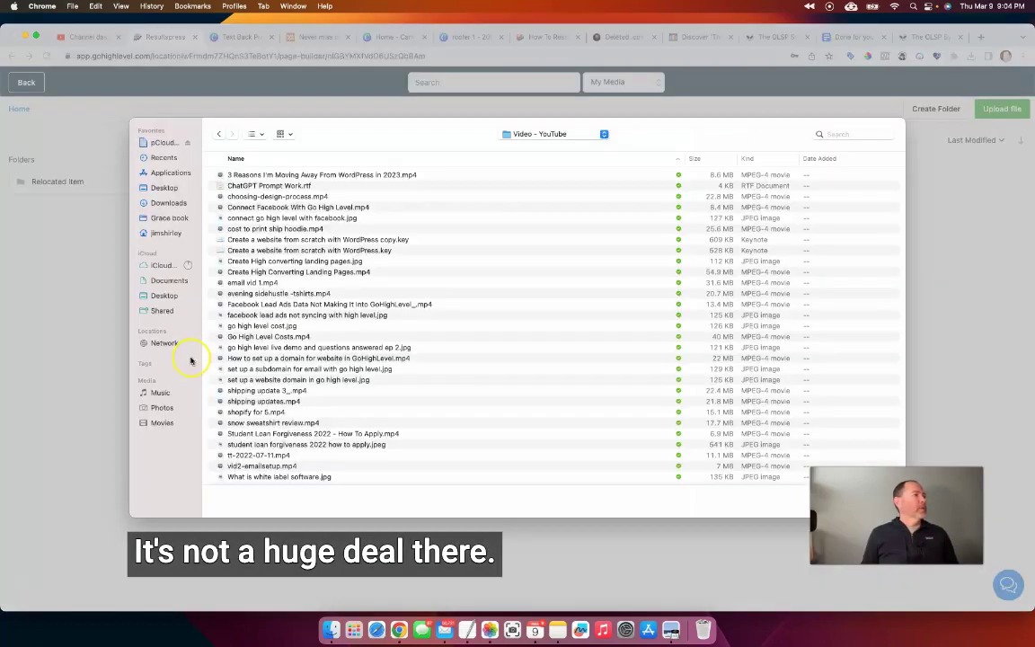
click(168, 202)
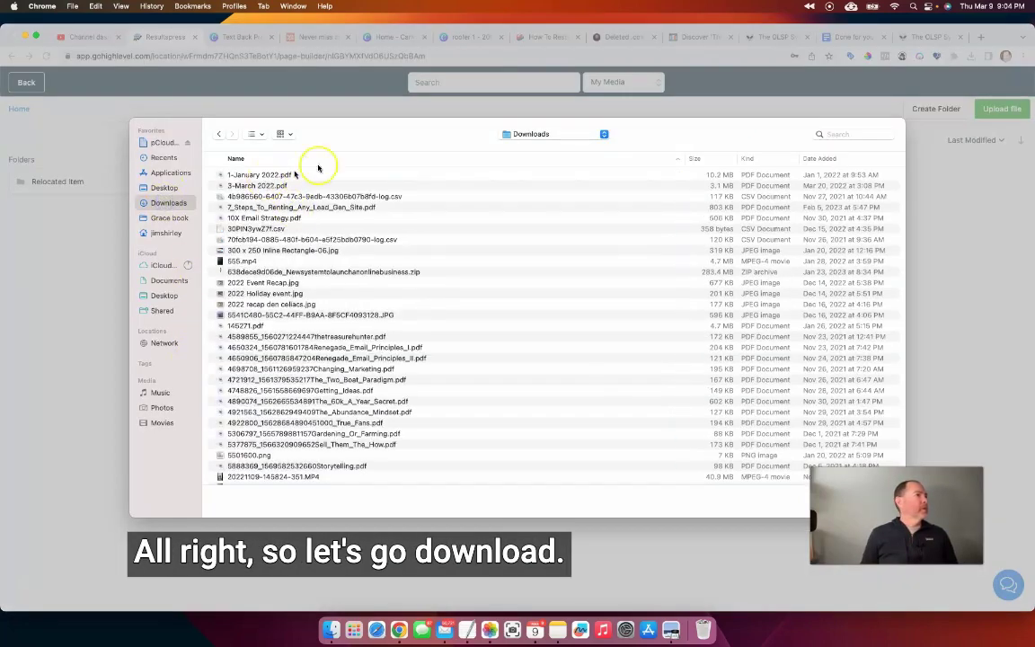
click(834, 158)
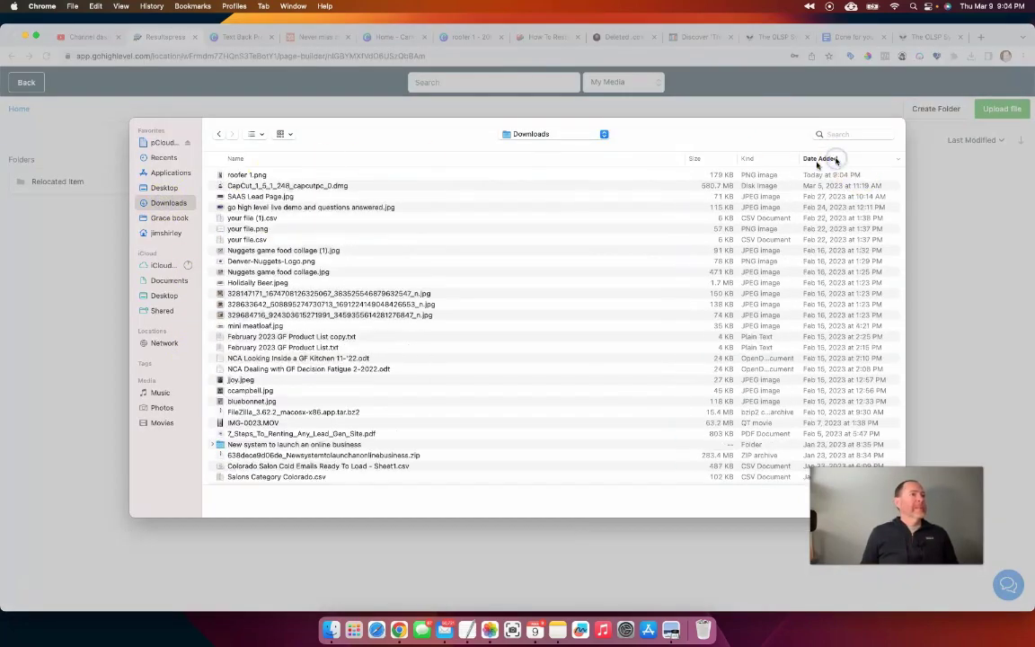
click(235, 174)
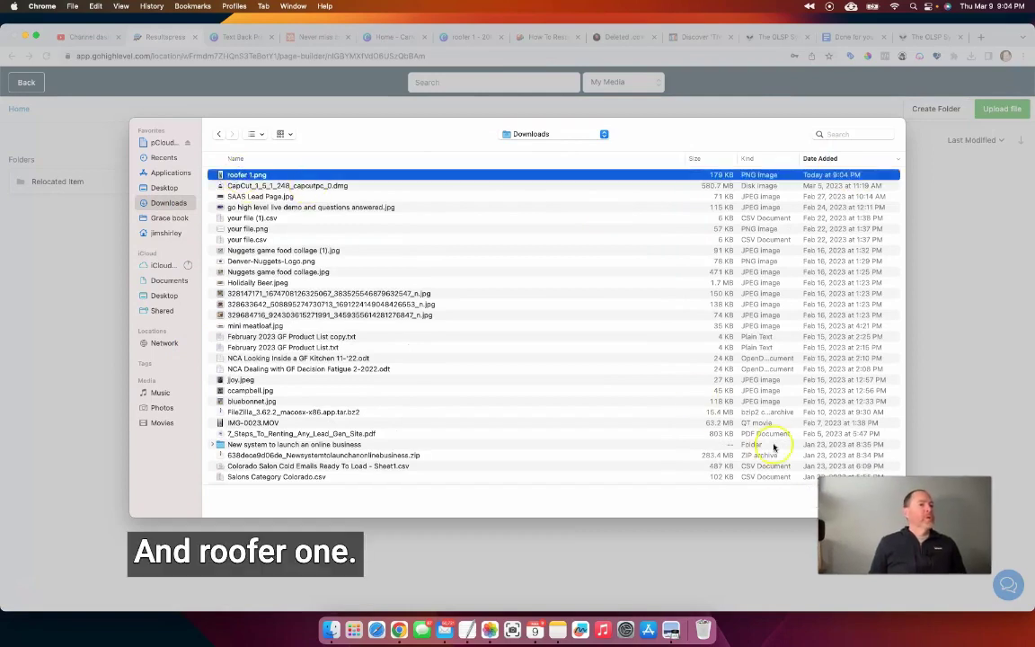
key(Return)
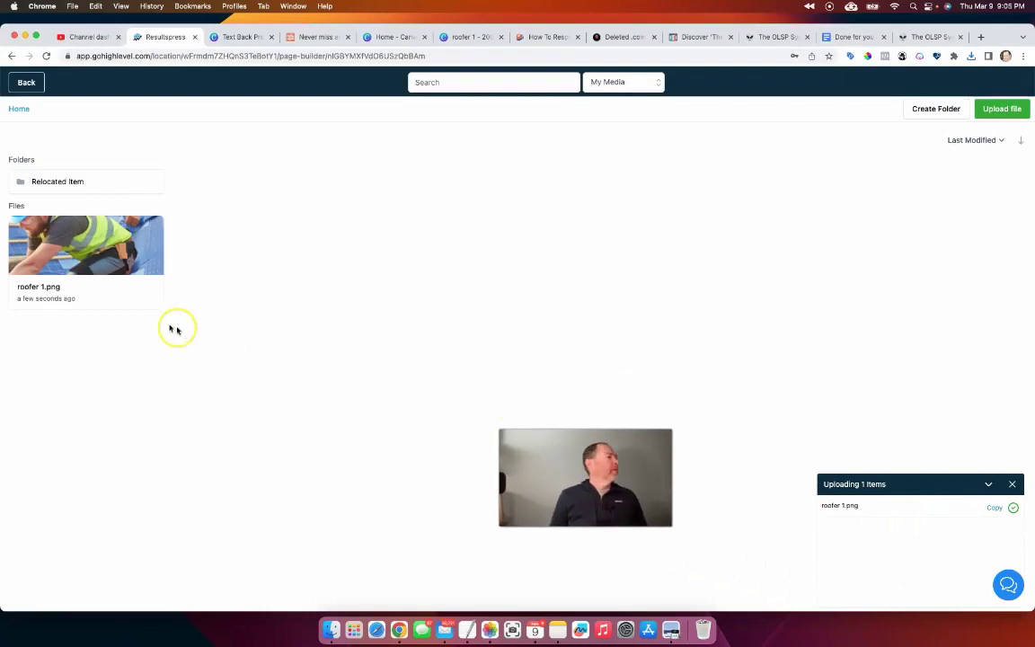
double_click(106, 267)
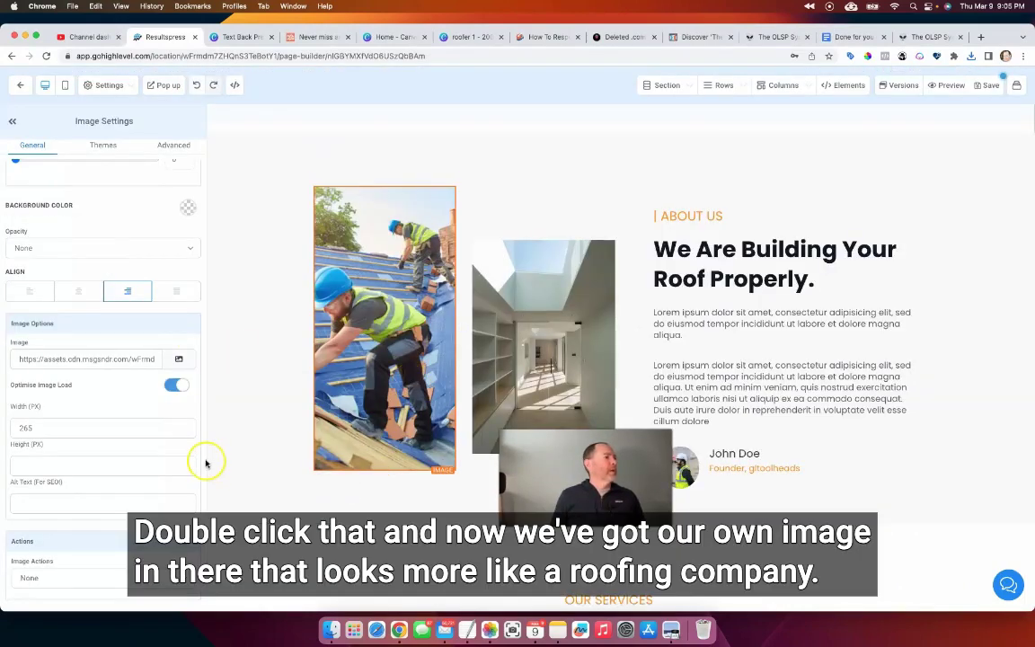
click(255, 449)
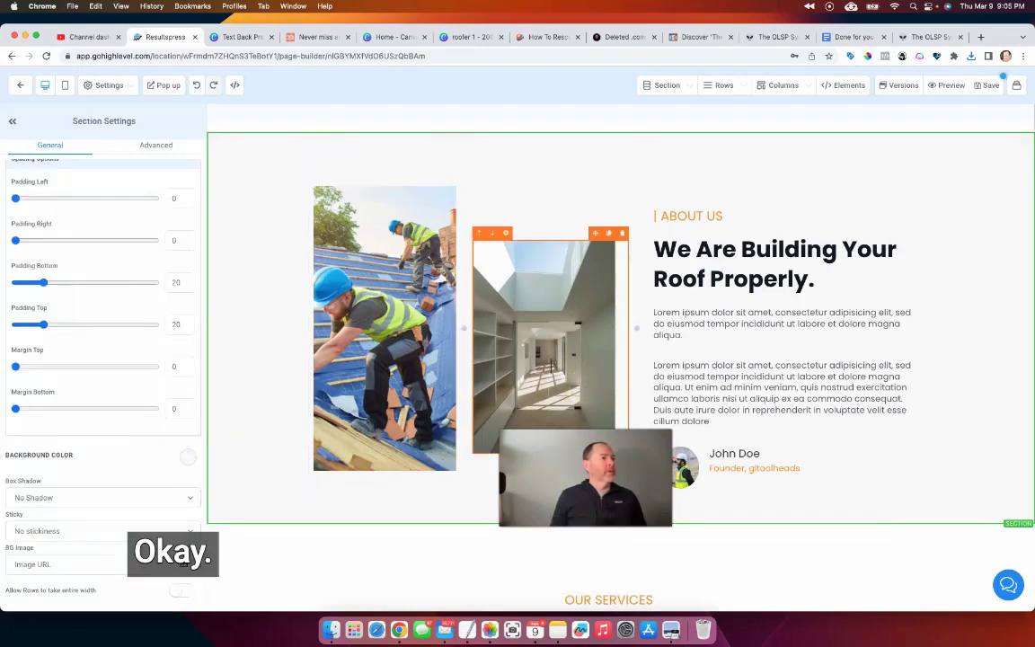
- Examine the service headings and descriptions in the Our Services section for text that has to match the roofing company
scroll(835, 411, down, 10)
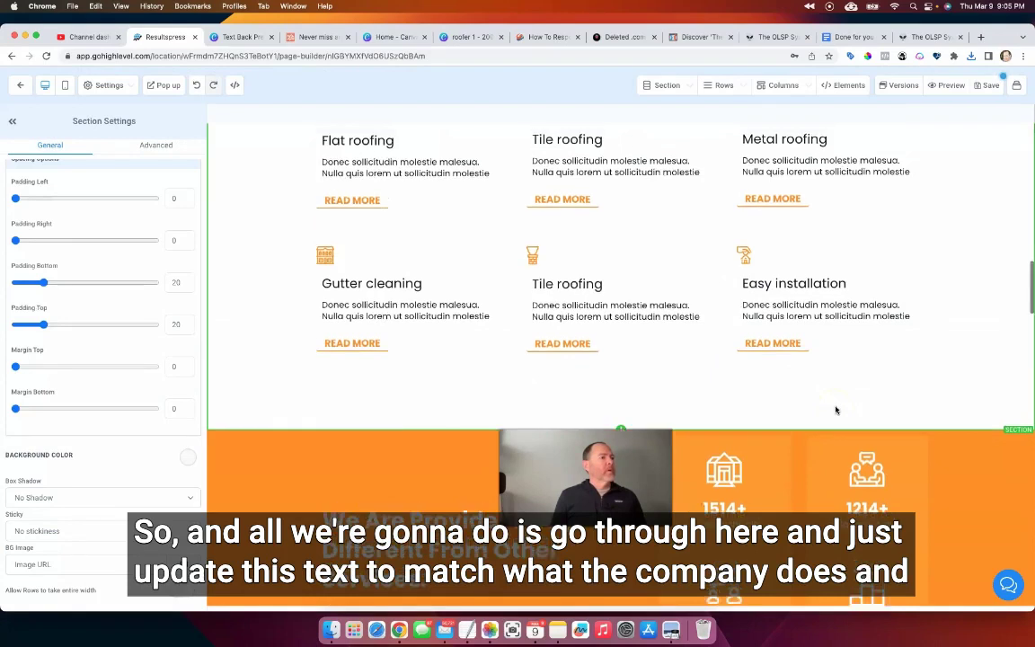
scroll(835, 411, up, 5)
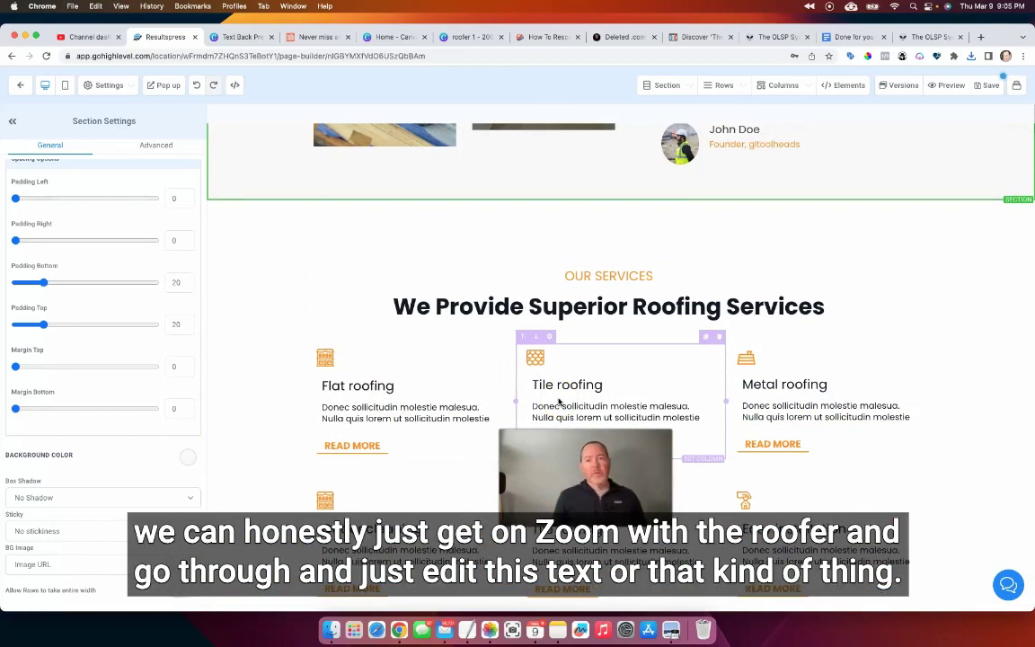
click(572, 415)
click(520, 399)
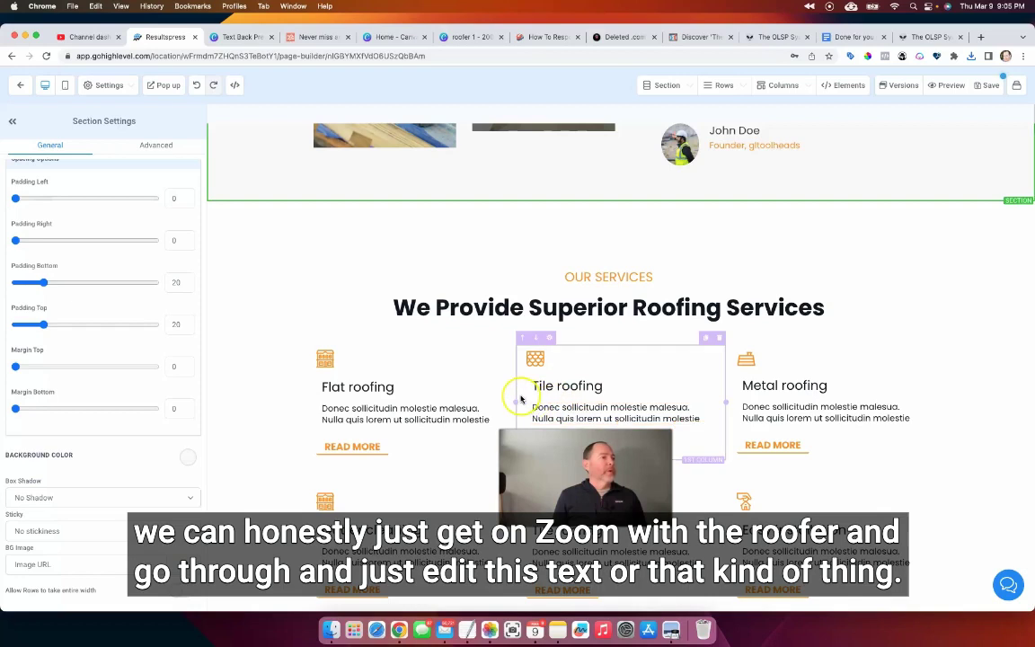
click(606, 385)
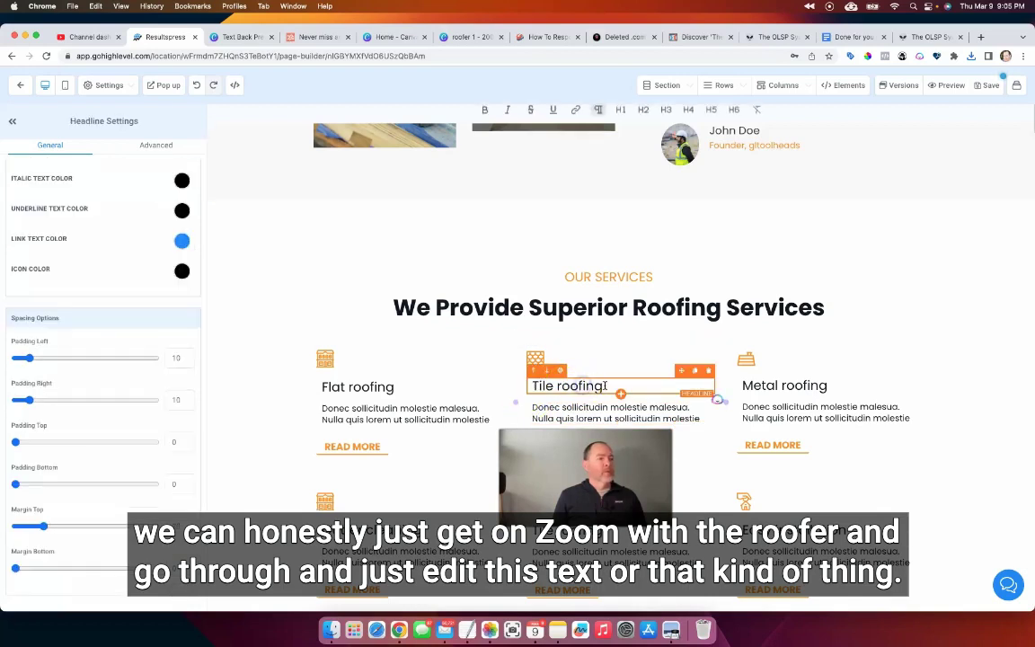
click(593, 335)
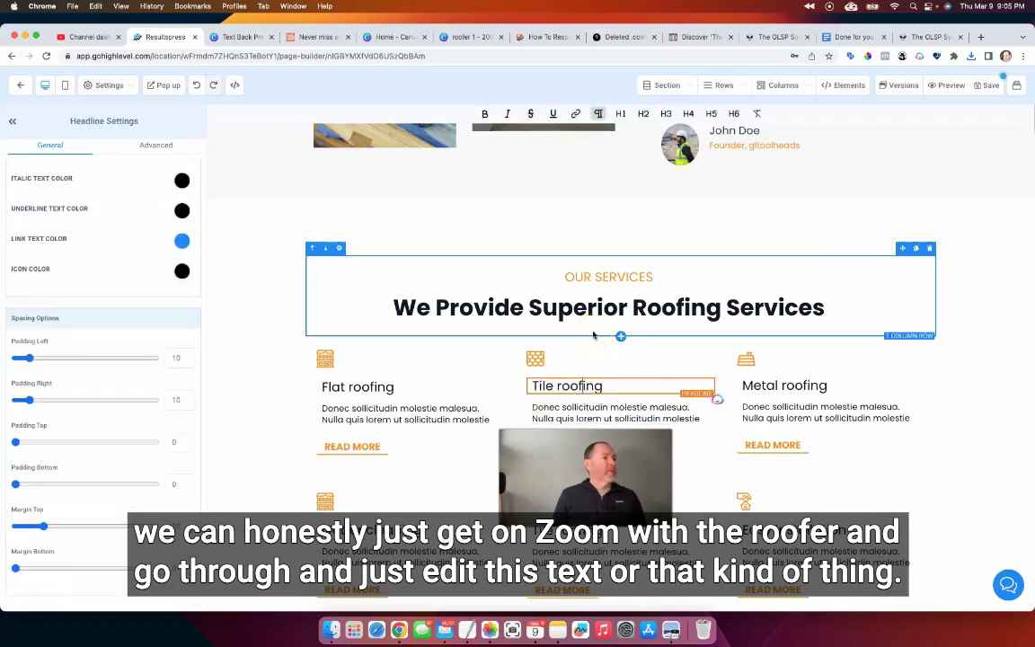
scroll(593, 335, down, 5)
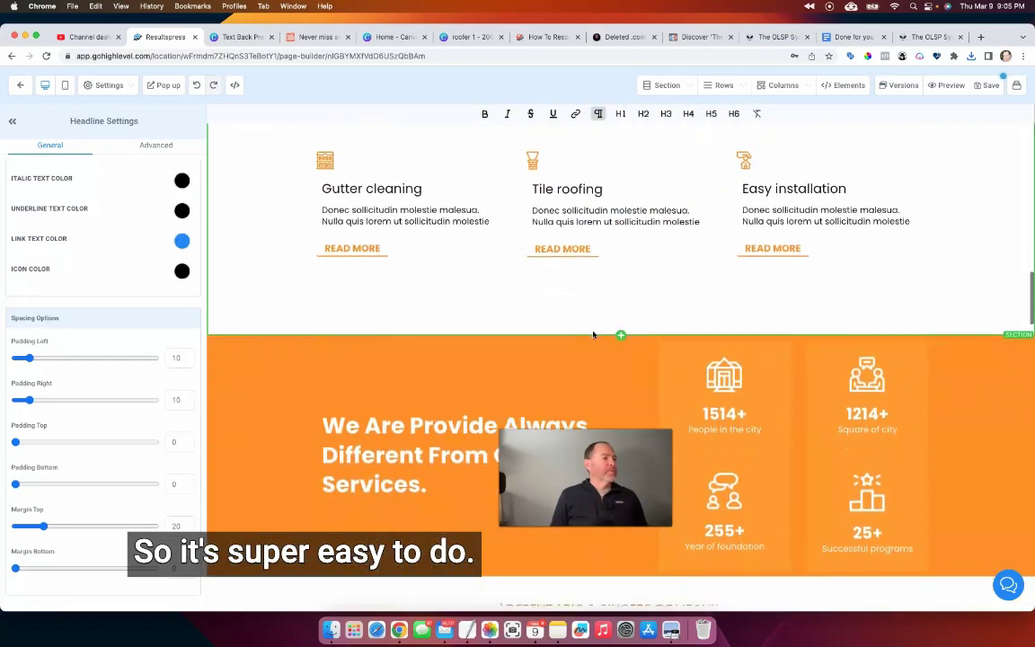
scroll(593, 335, up, 5)
click(497, 311)
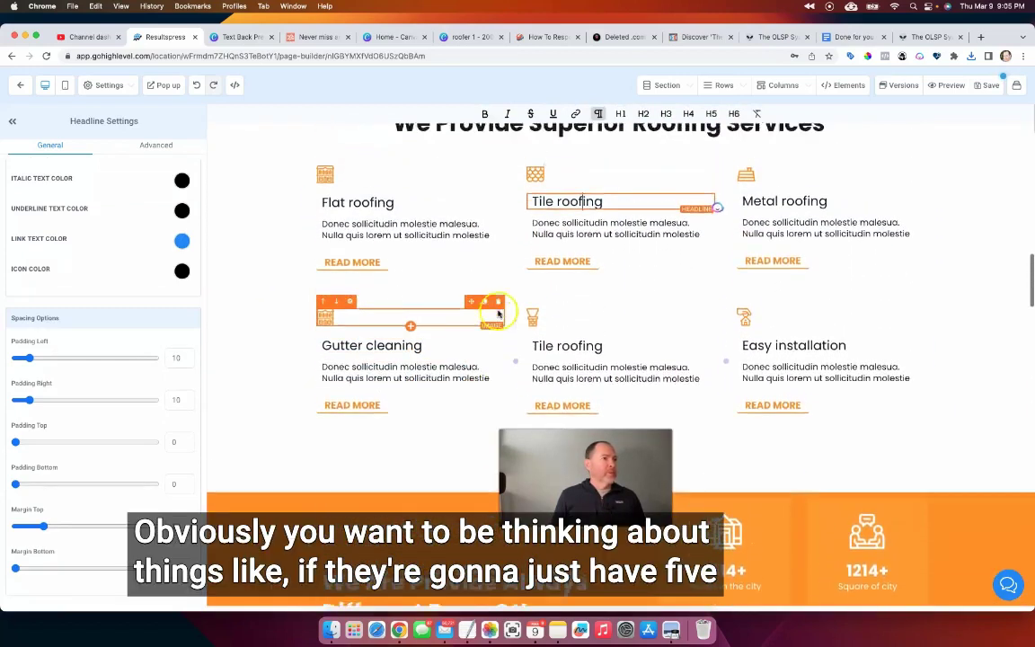
scroll(497, 311, up, 1)
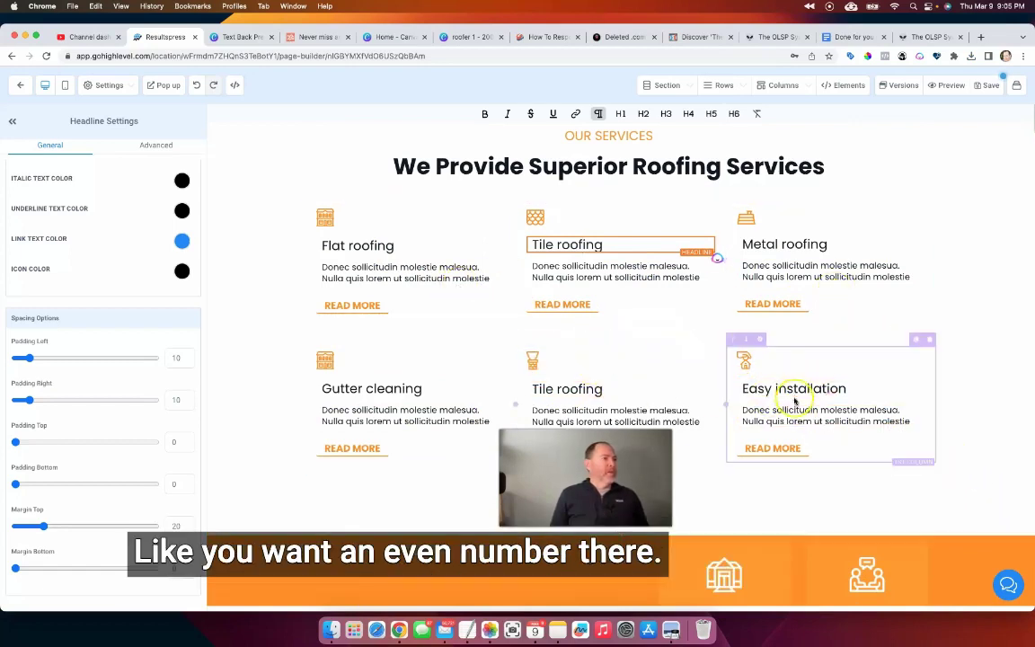
- Delete the orange statistics section with the "We Are Provide Always Different From Other Services" heading below Our Services
scroll(793, 404, down, 5)
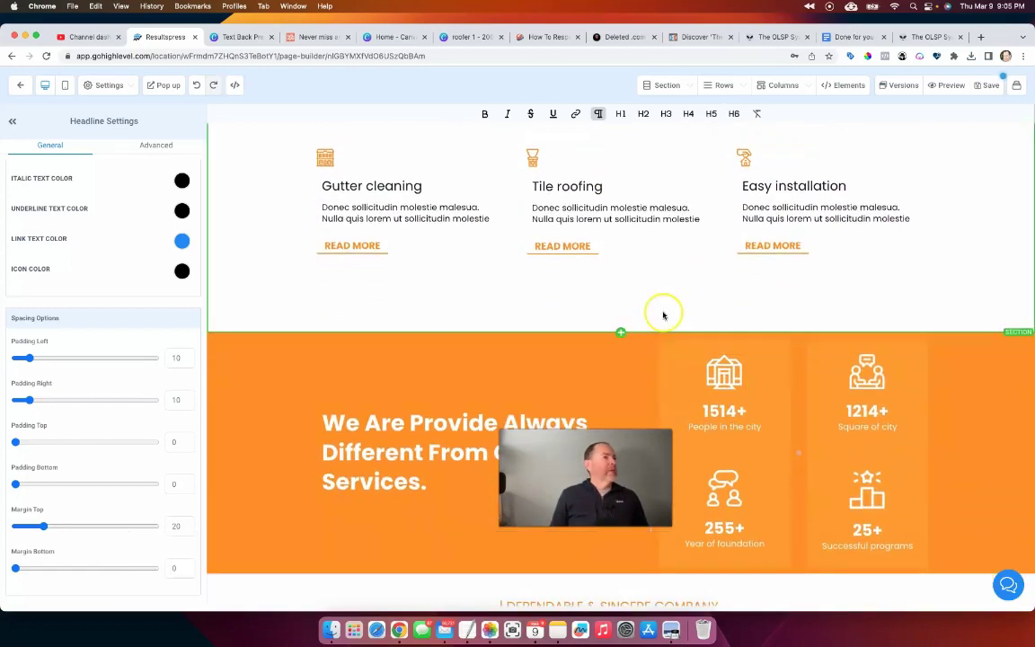
scroll(647, 319, down, 4)
scroll(644, 323, down, 2)
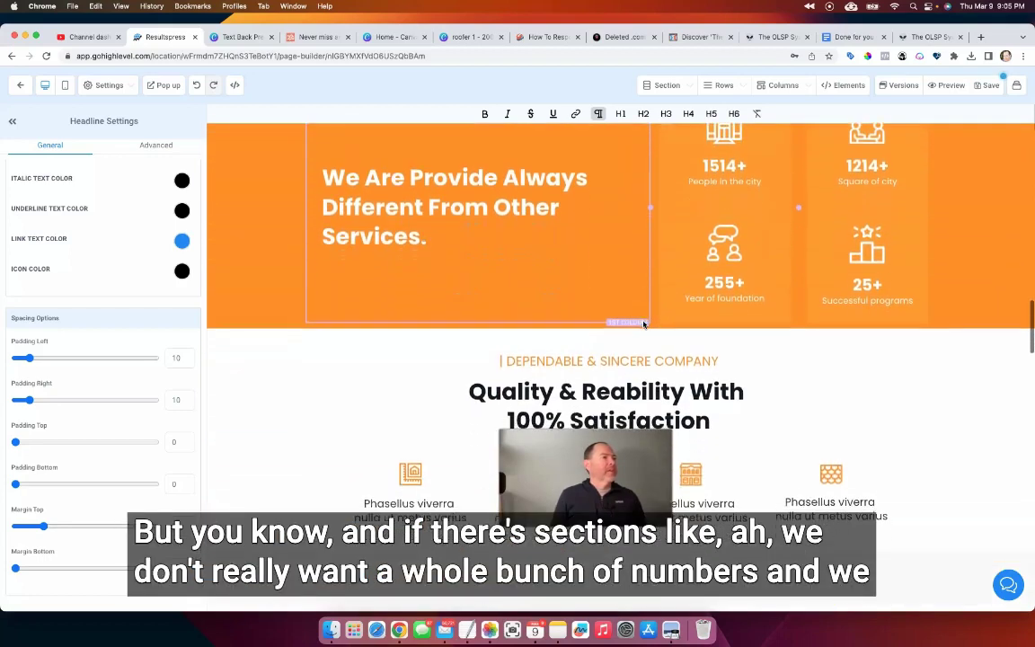
scroll(321, 267, up, 4)
scroll(353, 288, up, 1)
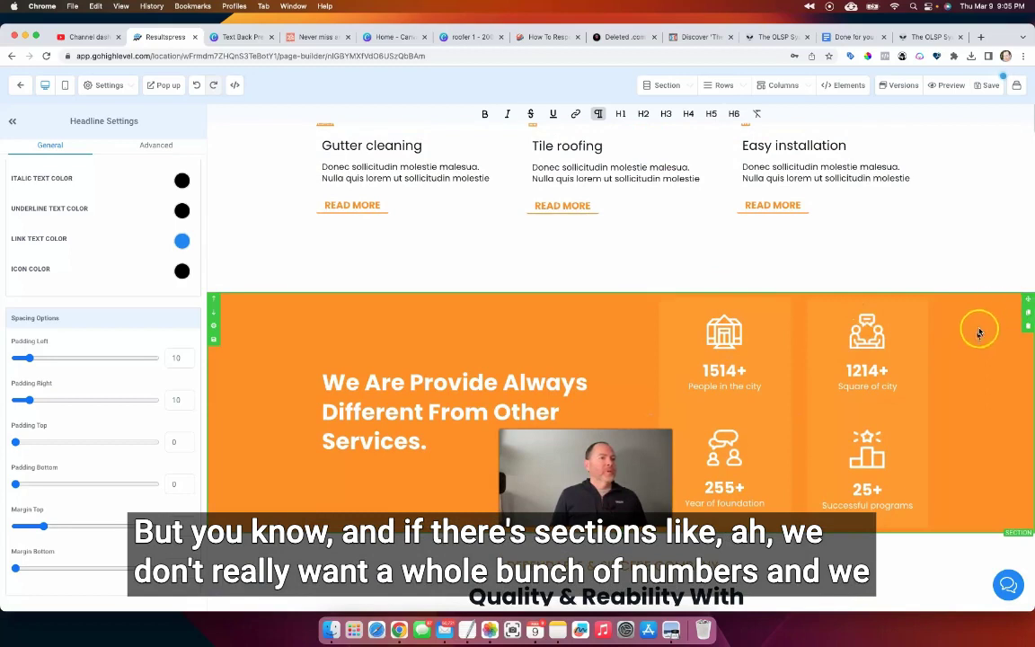
click(1025, 313)
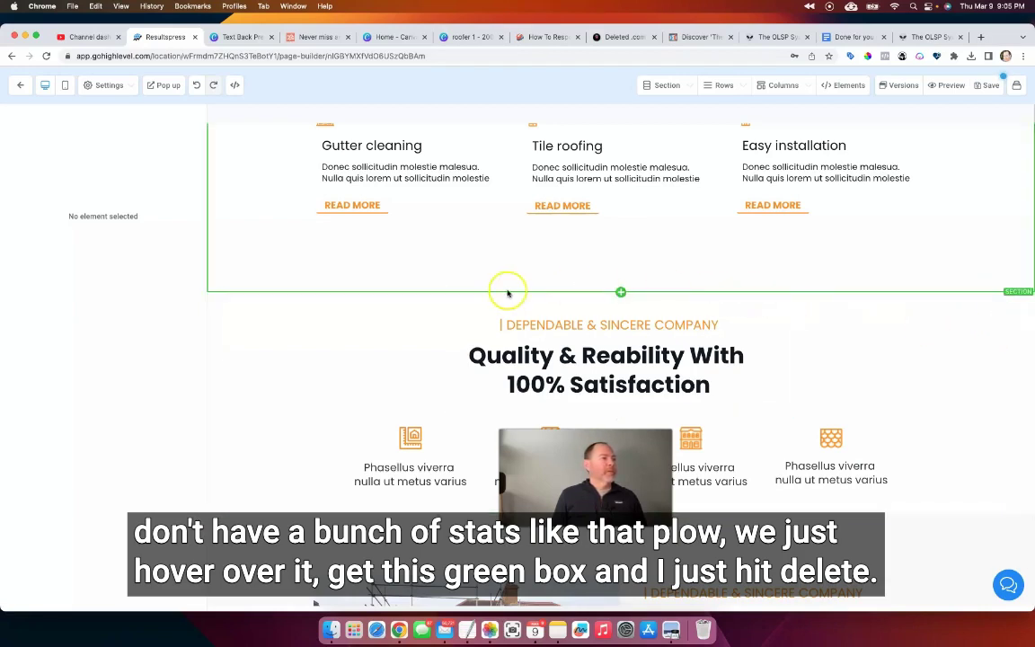
- Examine the remaining content below Our Services, including the Our Team photos and the call section with its phone number button
scroll(504, 286, down, 5)
scroll(505, 294, down, 15)
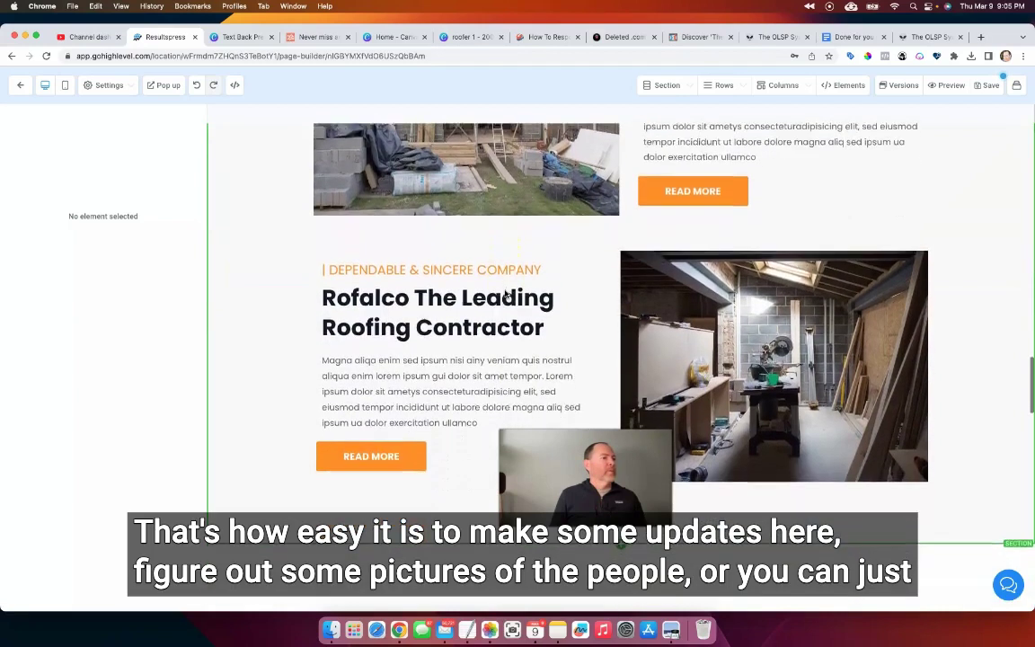
scroll(506, 294, down, 1)
click(454, 294)
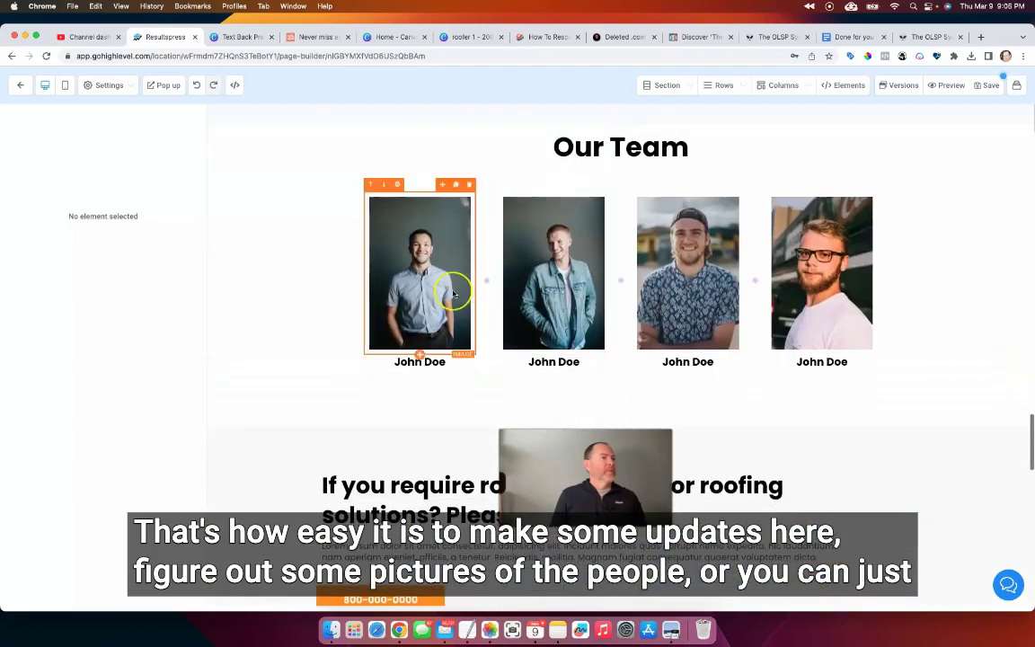
drag(455, 294, 407, 297)
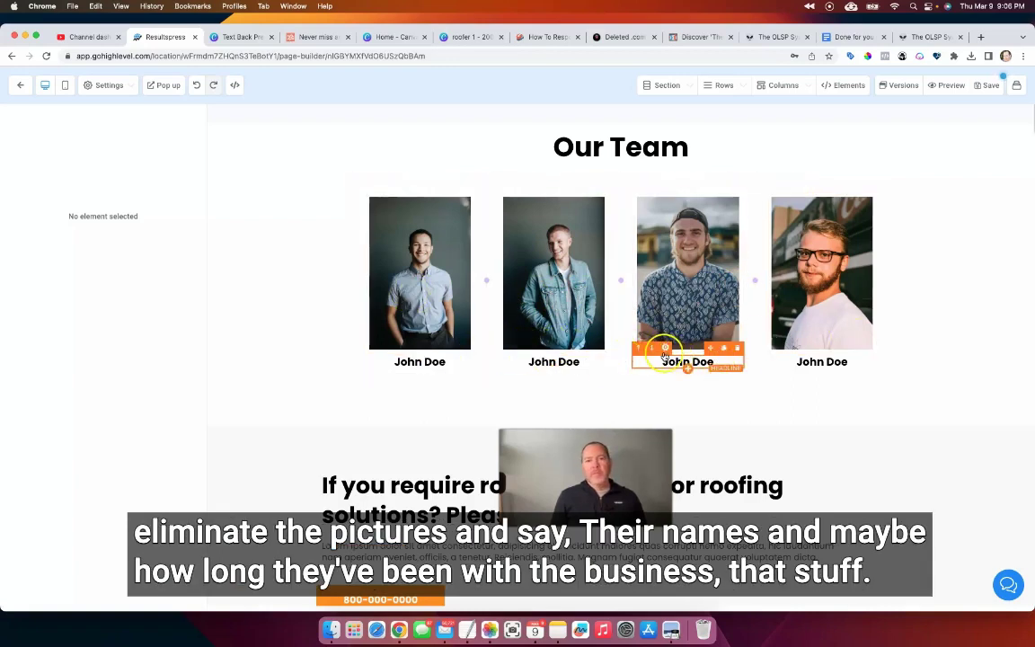
scroll(572, 341, down, 5)
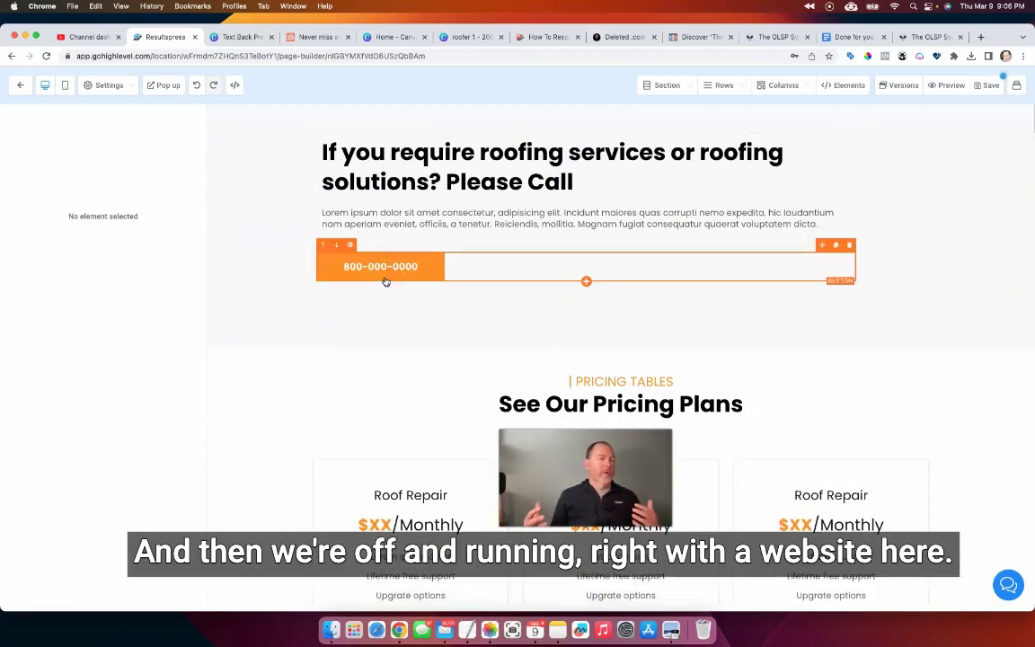
click(386, 269)
click(382, 268)
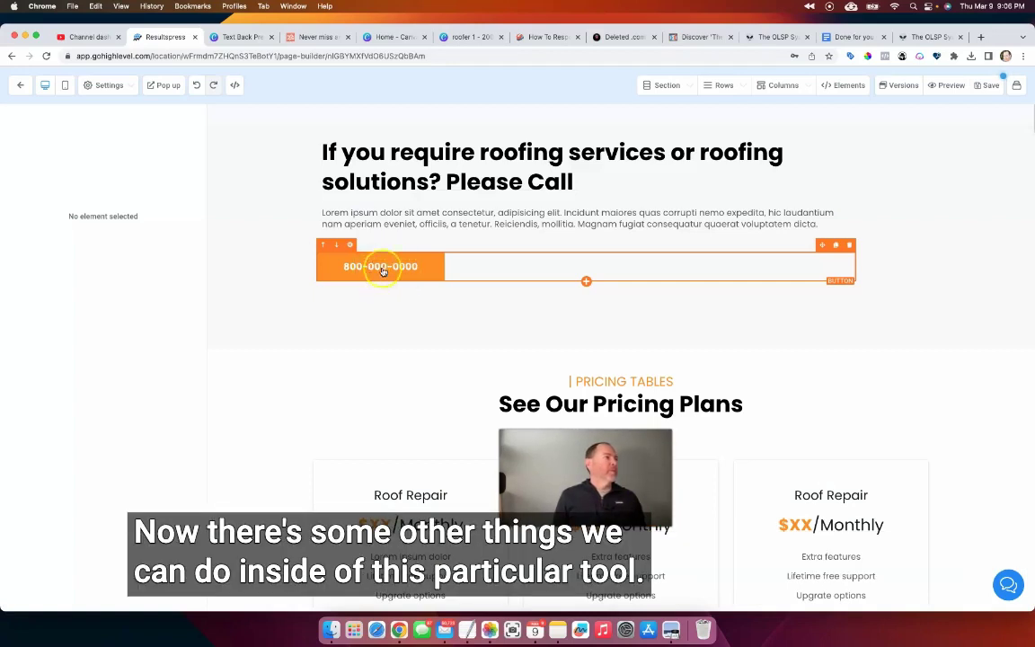
click(379, 271)
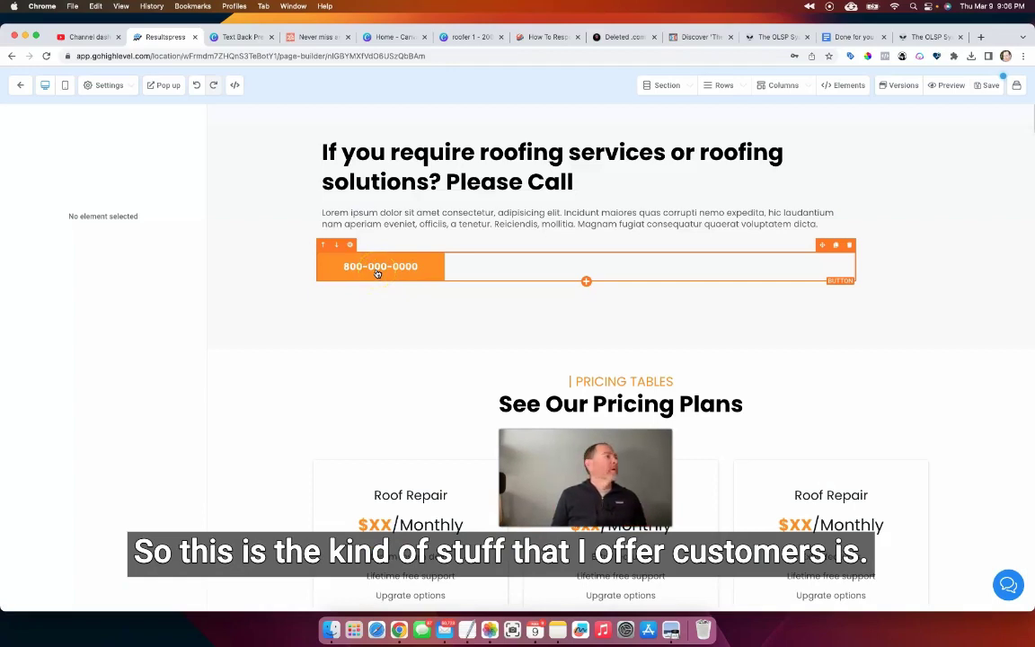
scroll(377, 274, down, 1)
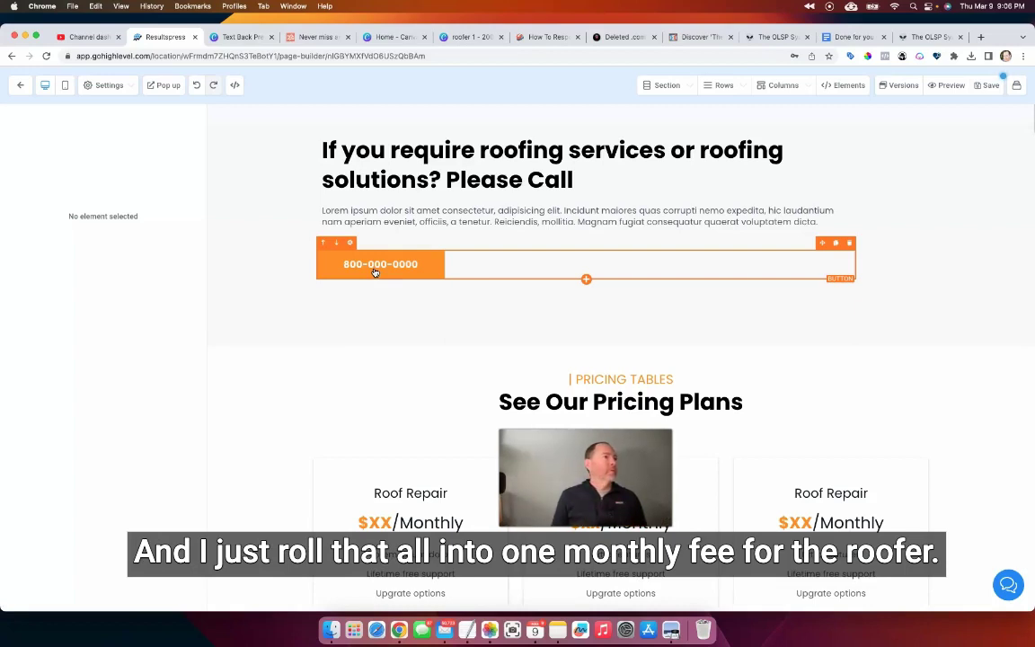
scroll(375, 272, down, 1)
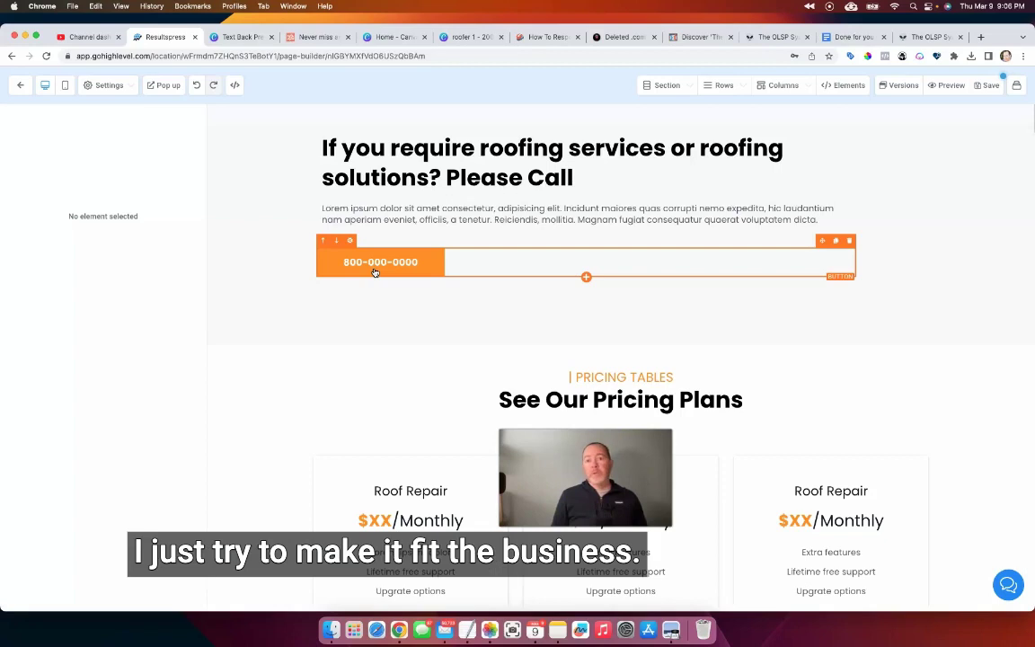
click(351, 221)
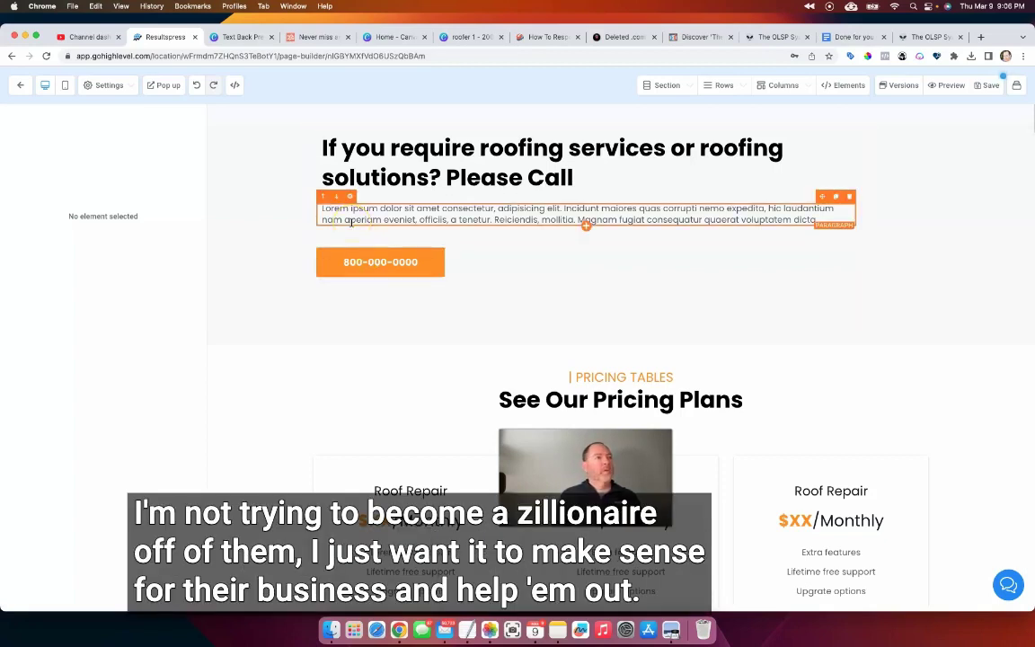
click(448, 223)
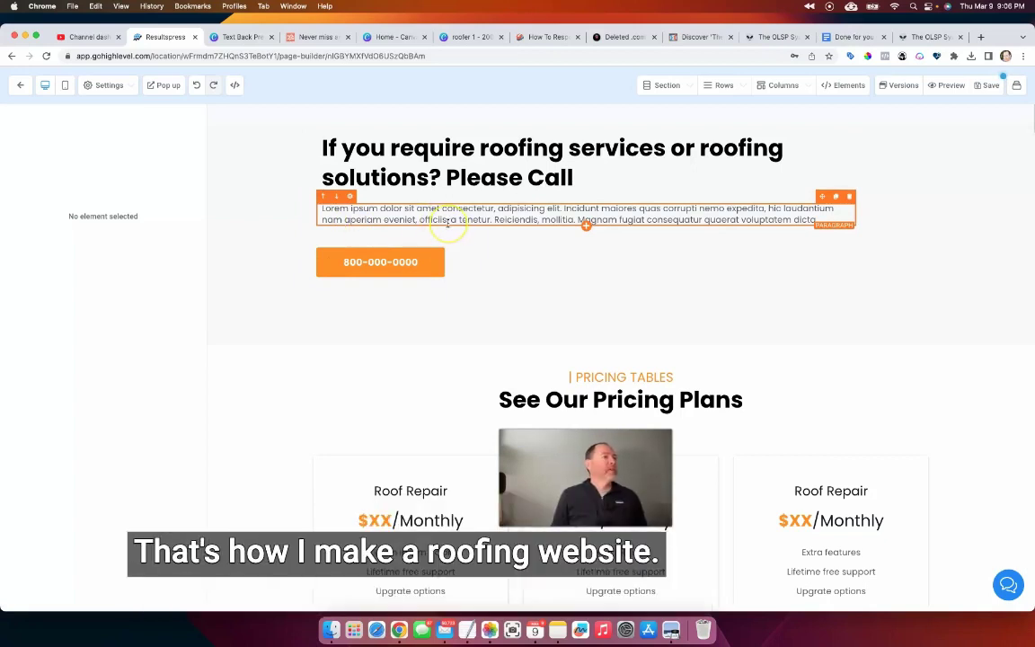
- Delete the "See Our Pricing Plans" section between the call section and the testimonials
scroll(584, 271, down, 5)
scroll(593, 279, up, 1)
scroll(574, 286, up, 2)
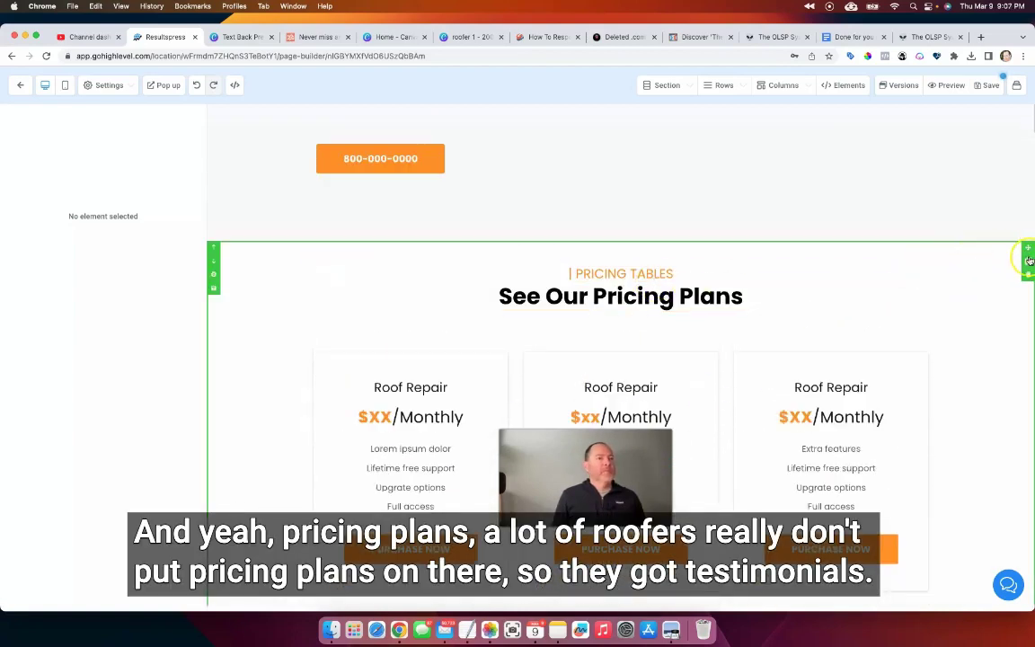
click(1029, 275)
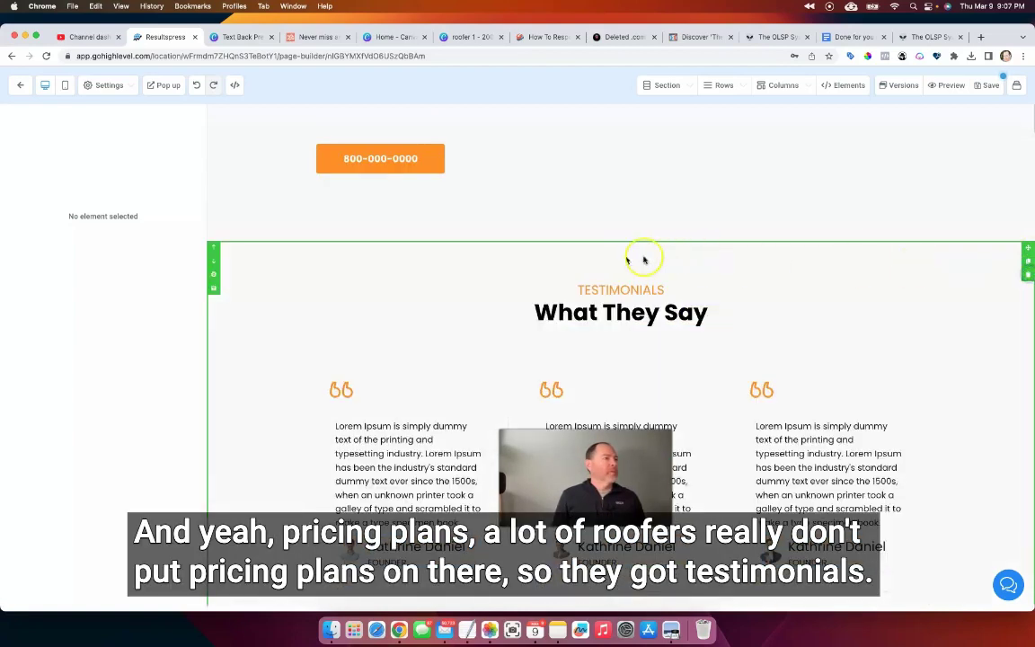
- Set the page's SEO title to "Name of Roofer Company", update the meta data and save the page
scroll(513, 273, down, 3)
scroll(892, 326, down, 3)
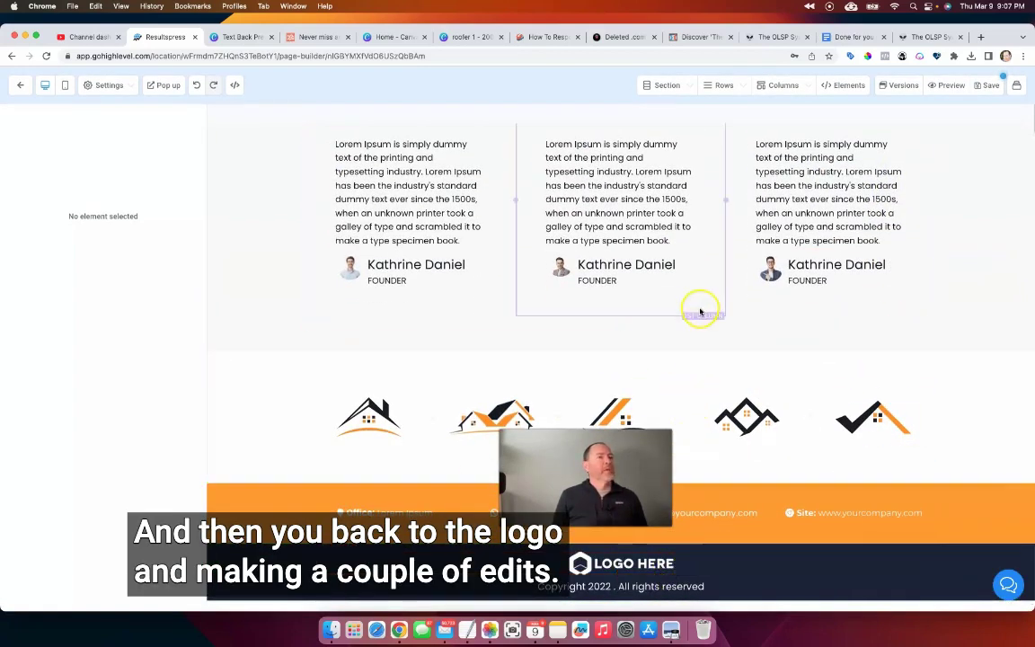
scroll(700, 312, up, 4)
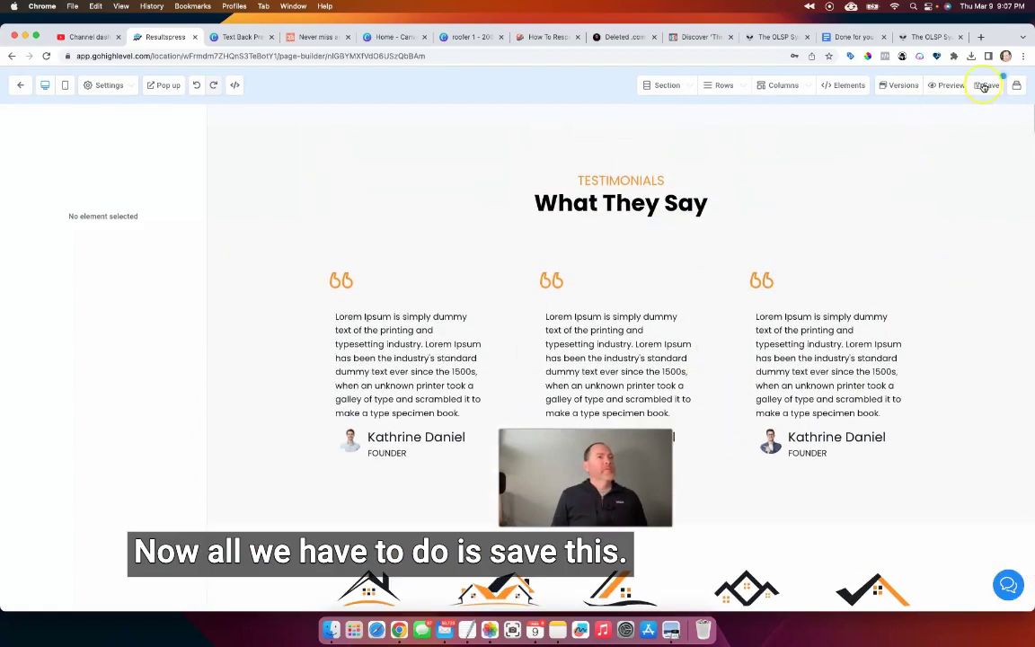
click(986, 85)
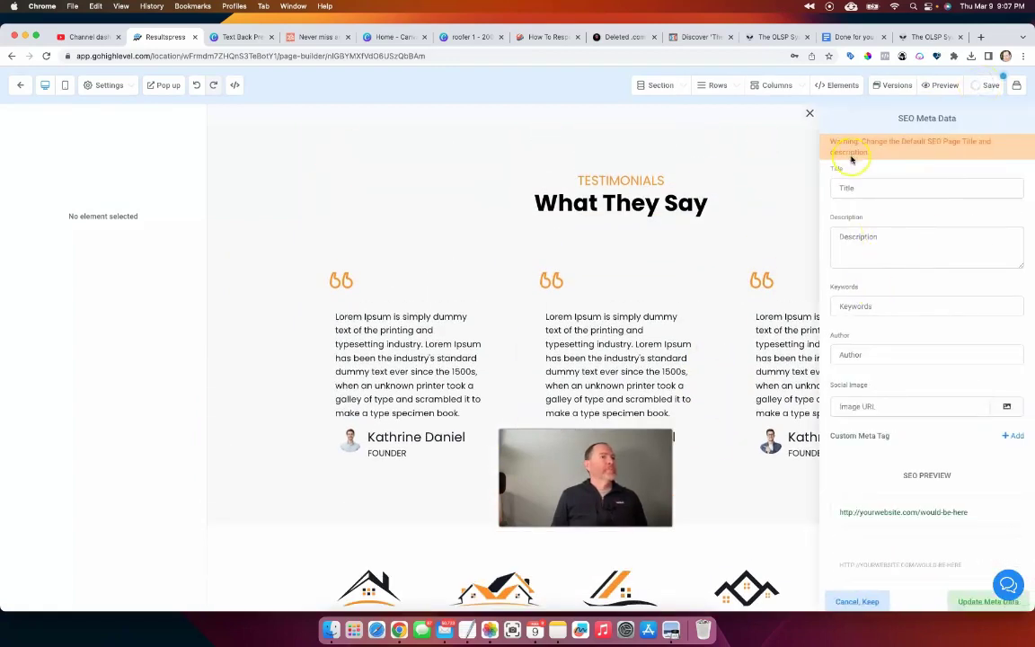
click(849, 188)
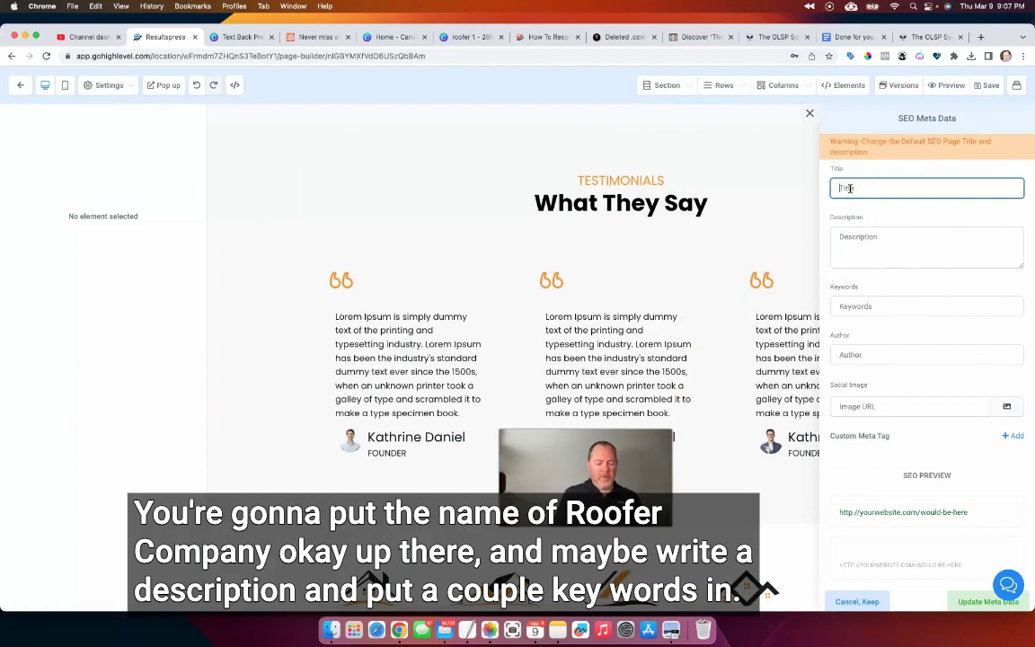
text(Name of Roofer)
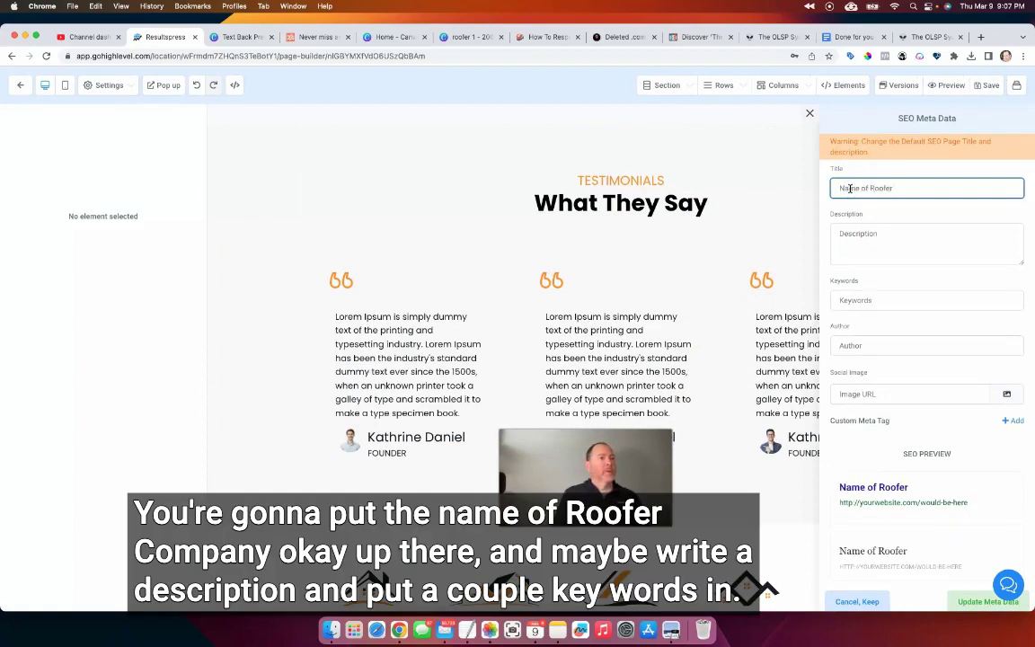
text(Company)
click(852, 232)
click(871, 299)
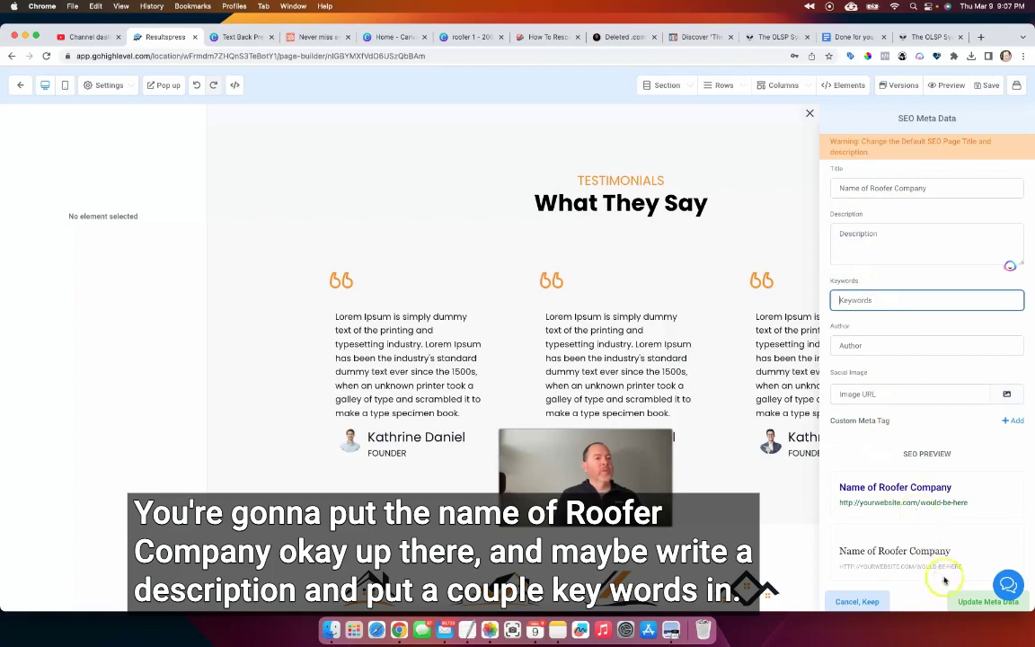
click(988, 602)
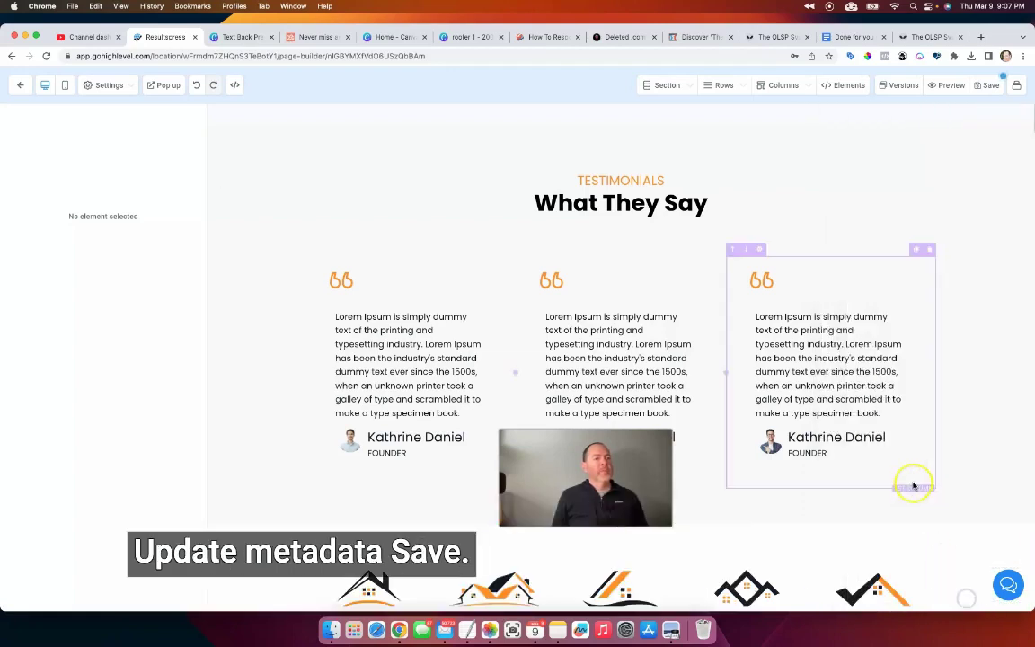
click(991, 85)
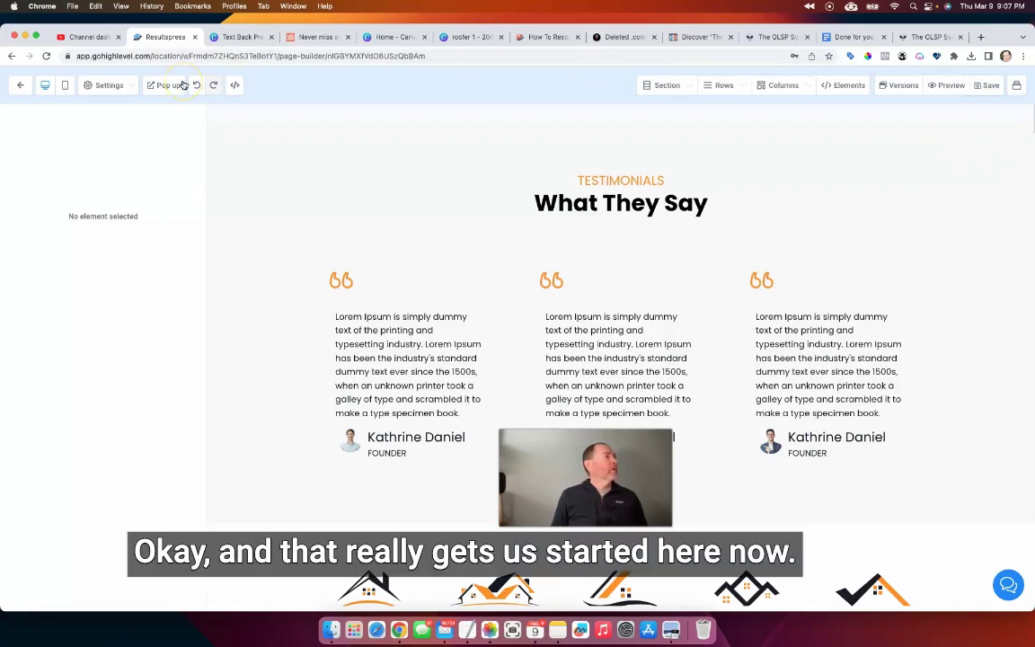
- Open the settings of the orange phone number button in the "Please Call" section above the testimonials
scroll(416, 157, down, 2)
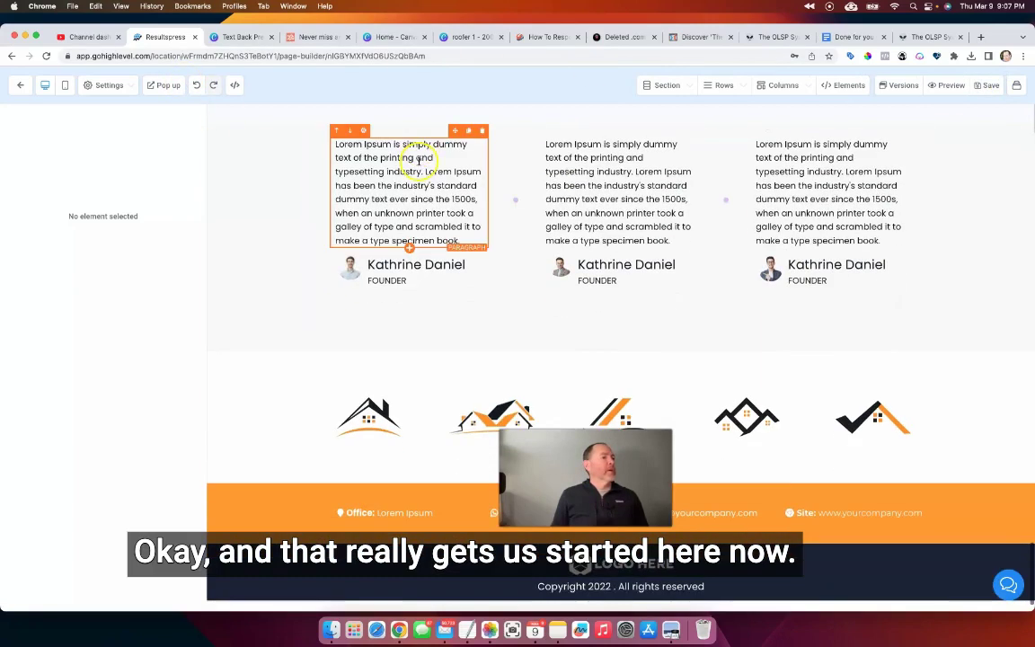
scroll(416, 166, up, 5)
click(416, 233)
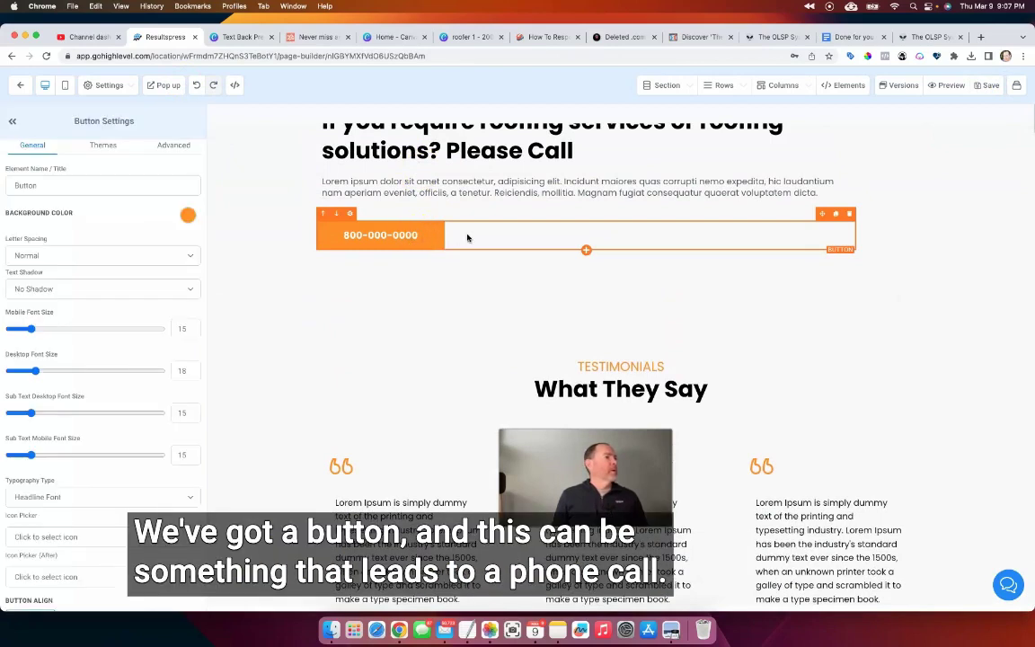
click(439, 235)
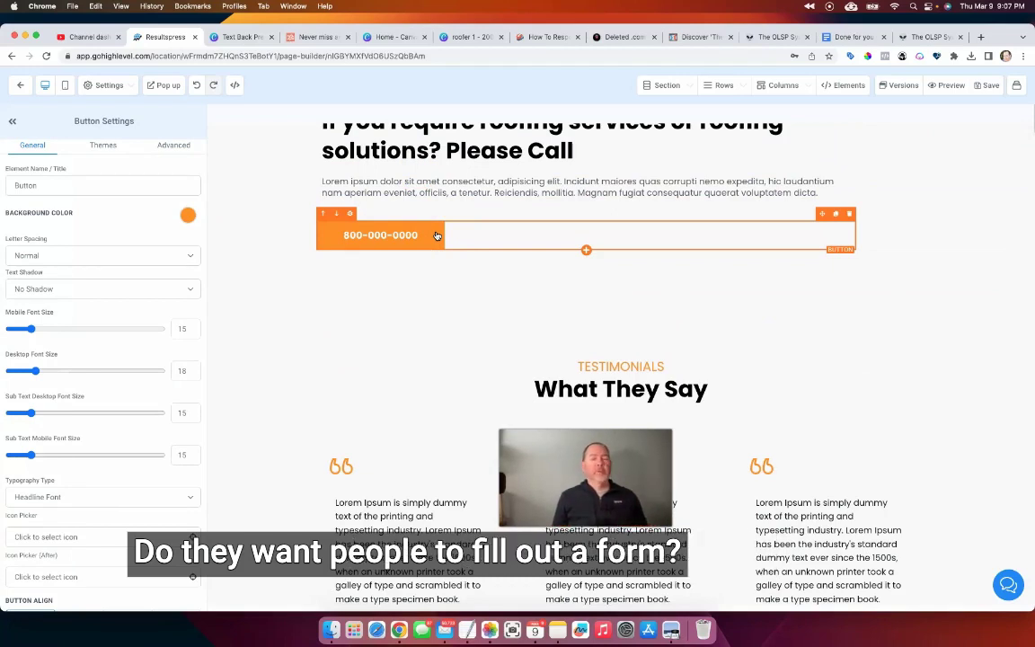
click(561, 241)
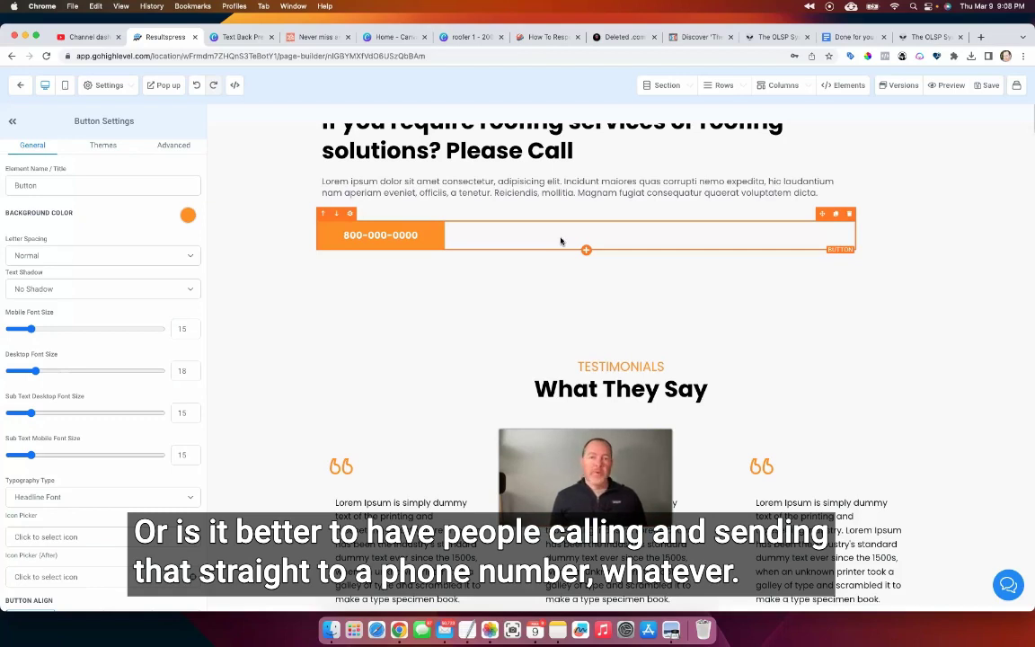
click(397, 236)
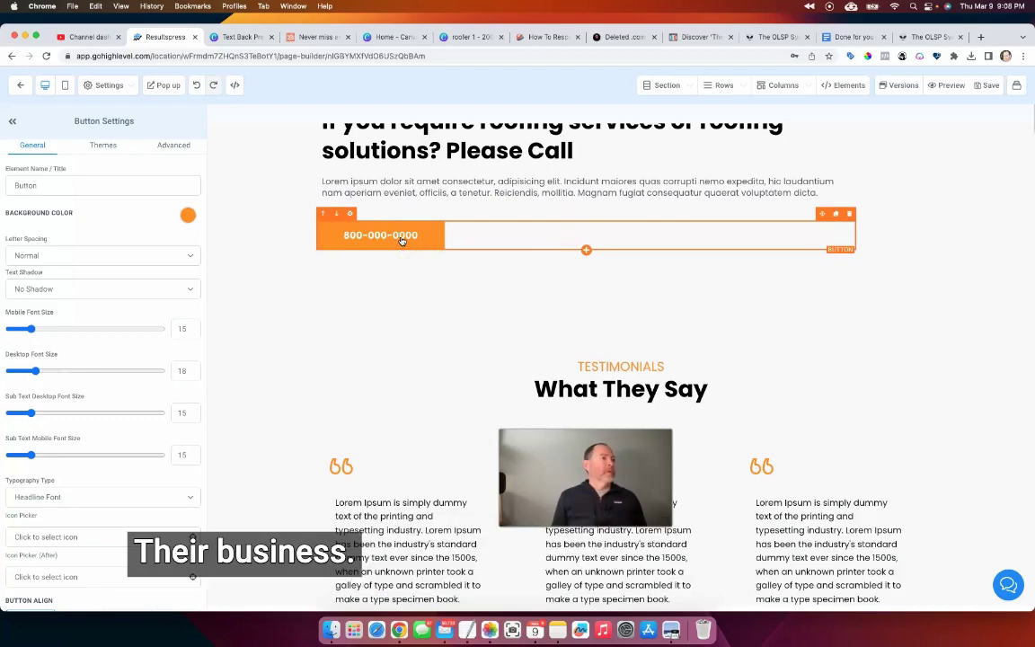
click(444, 240)
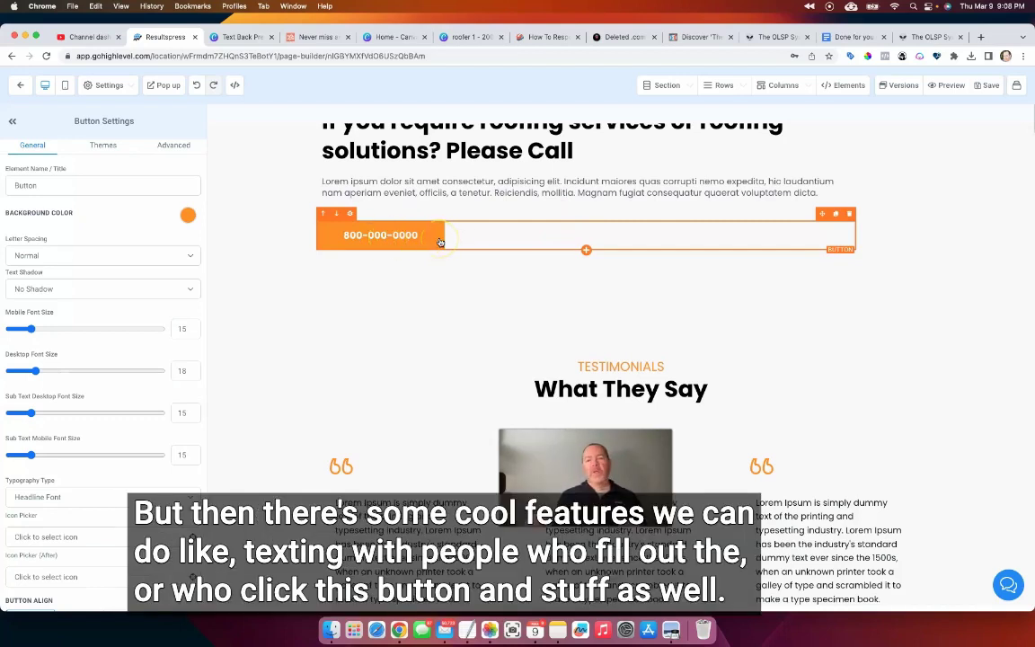
click(438, 240)
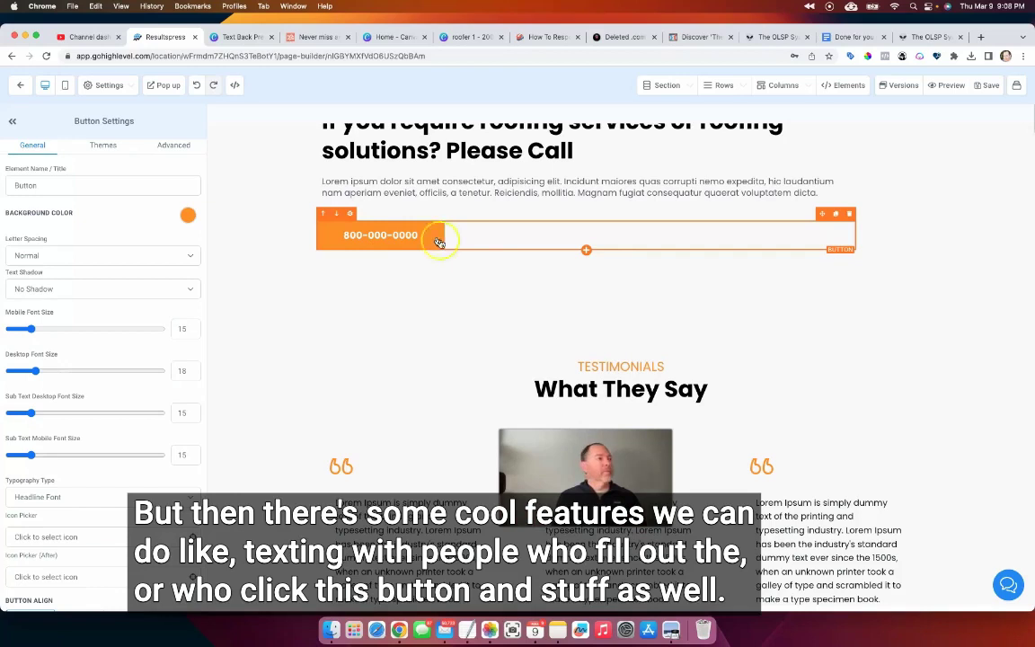
click(438, 241)
click(407, 244)
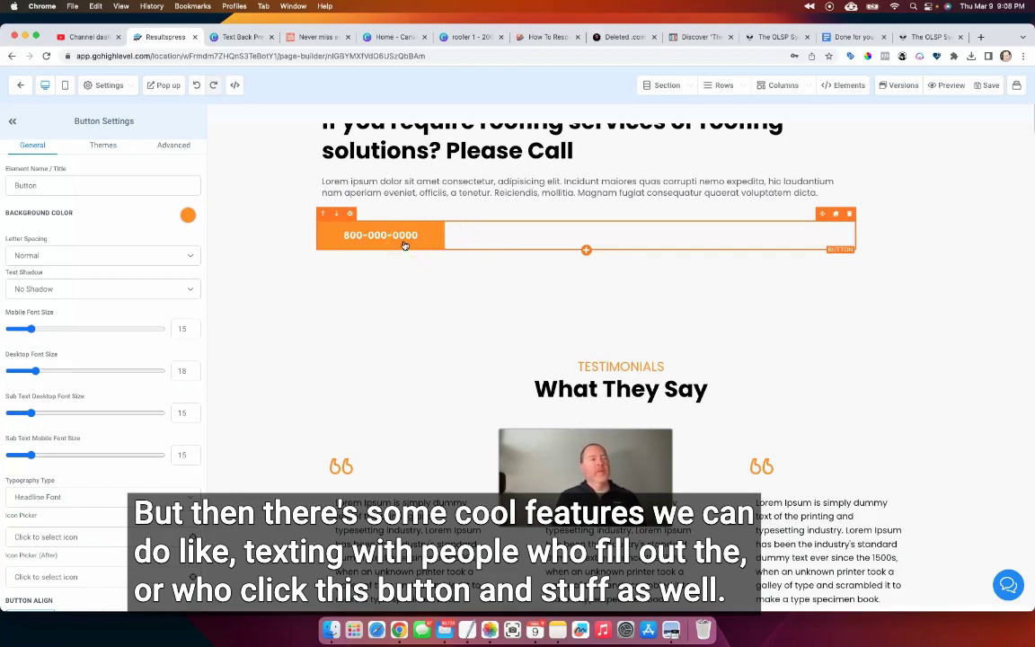
click(393, 240)
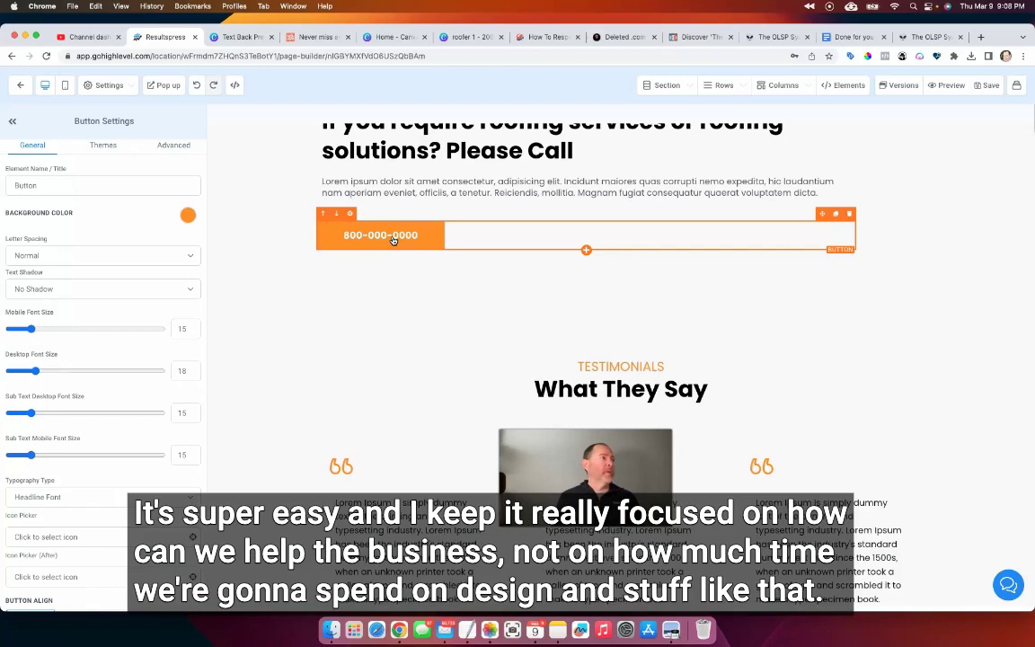
click(405, 188)
click(873, 225)
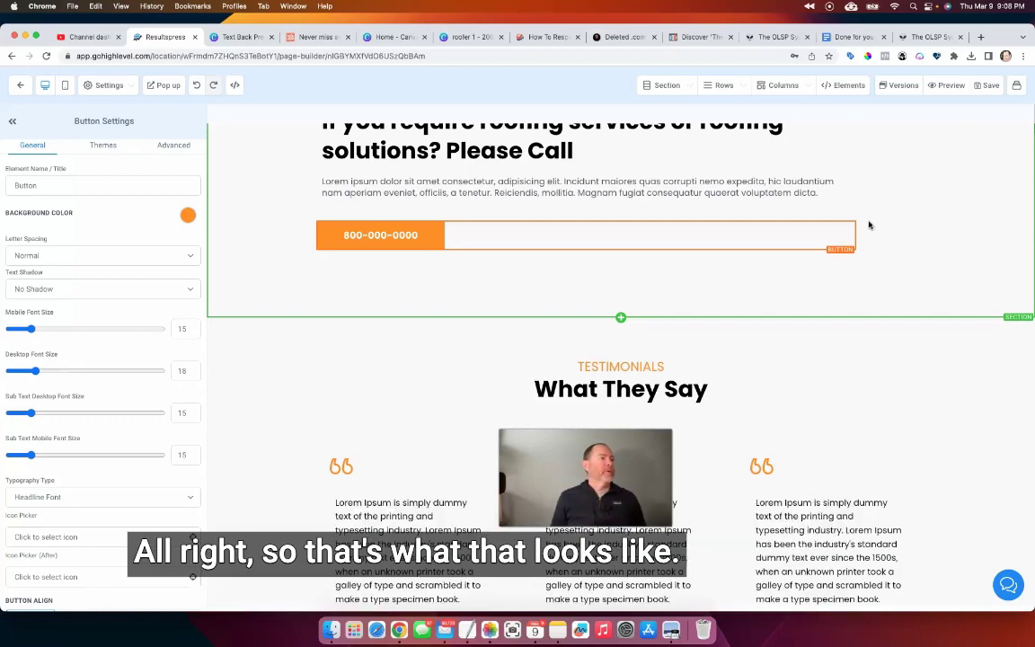
- Leave the page builder and the roofing website, and go to the list of funnels
scroll(869, 225, up, 10)
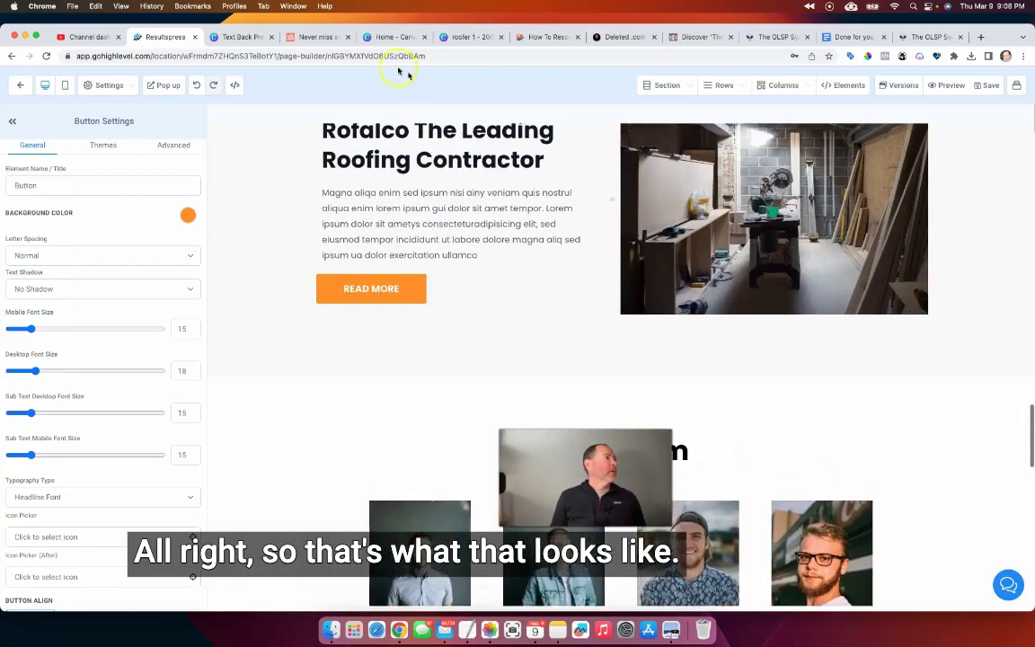
click(18, 84)
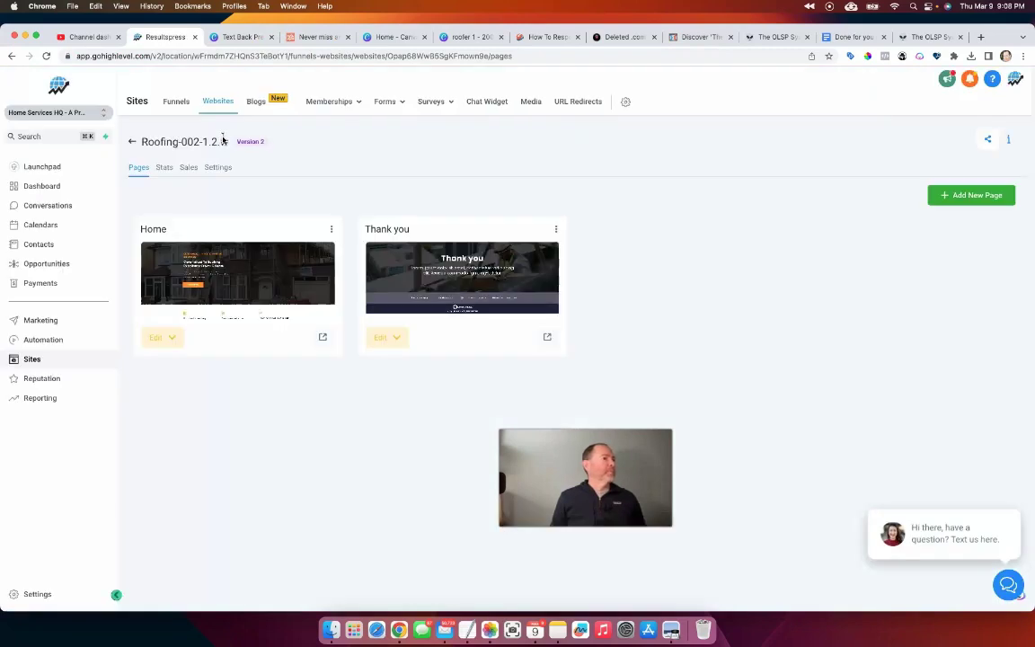
click(131, 143)
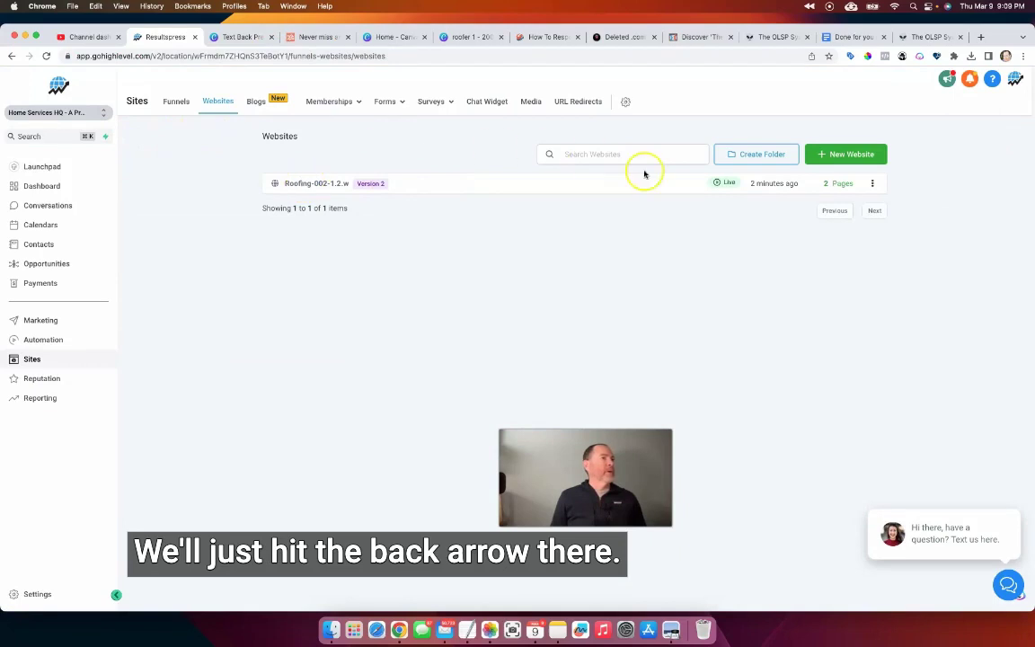
click(177, 103)
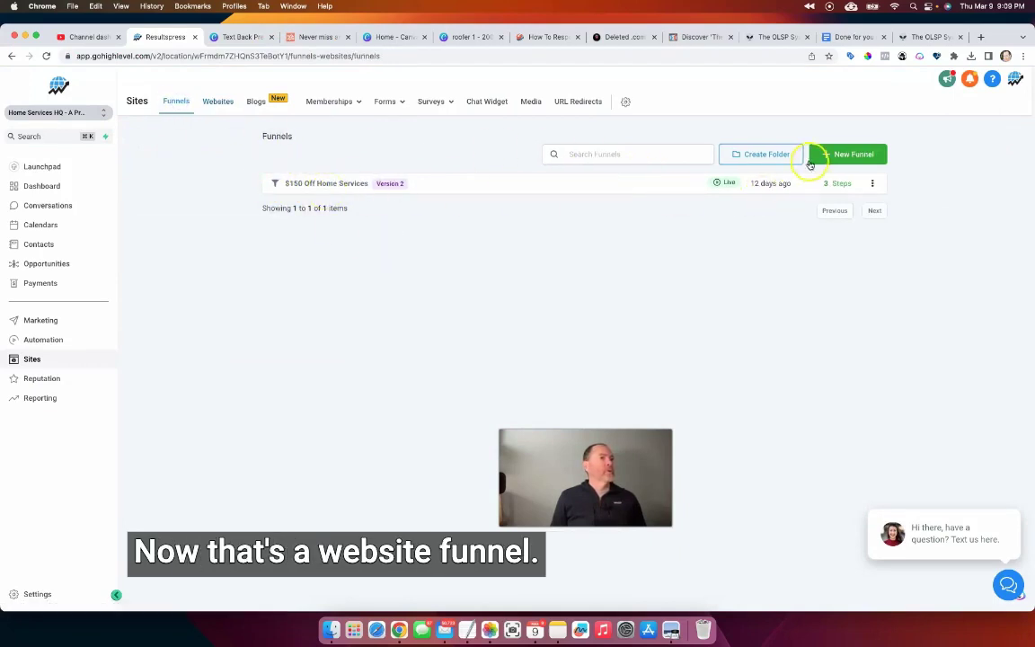
- Start a new funnel from the template library and search the funnel templates for "roof"
click(819, 156)
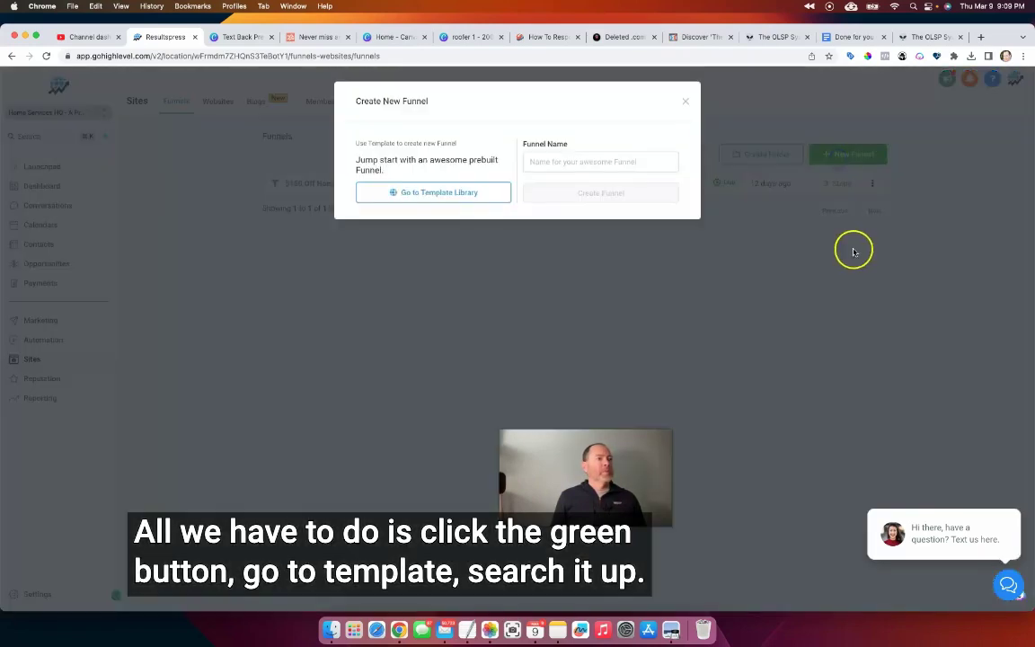
click(402, 194)
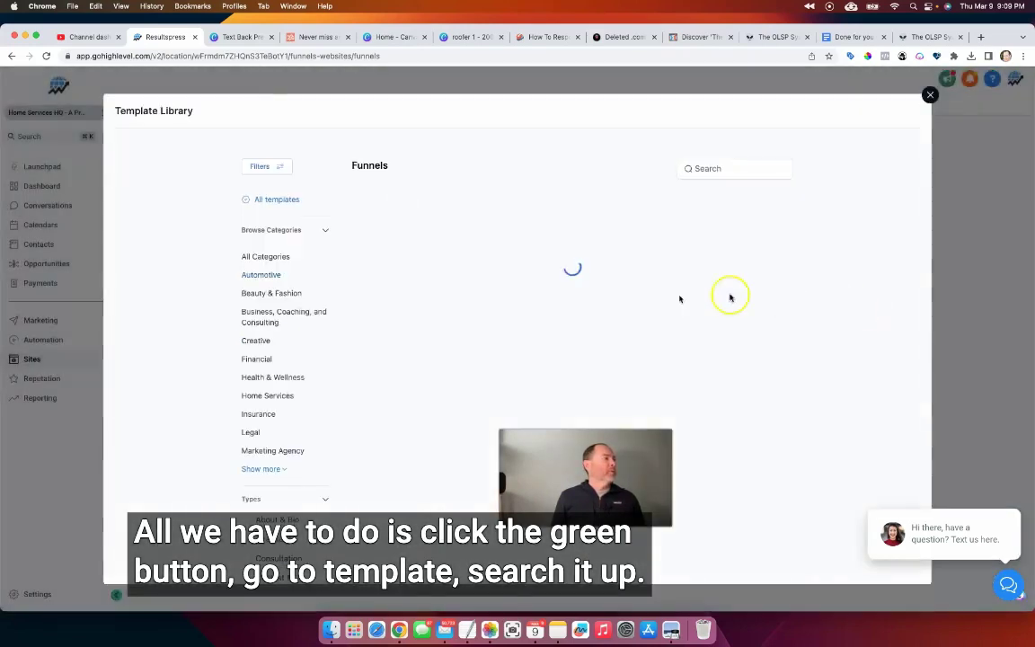
click(718, 169)
text(roof)
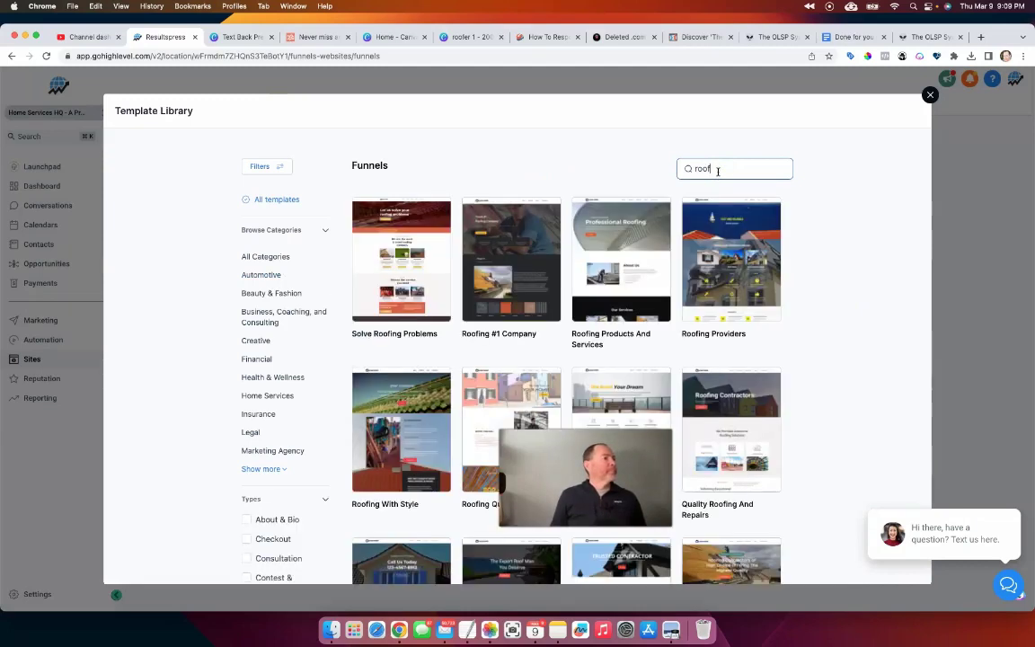
- Pick the "Roofing Services Leads" funnel template, accept the image rights agreement and get the template
scroll(778, 340, down, 3)
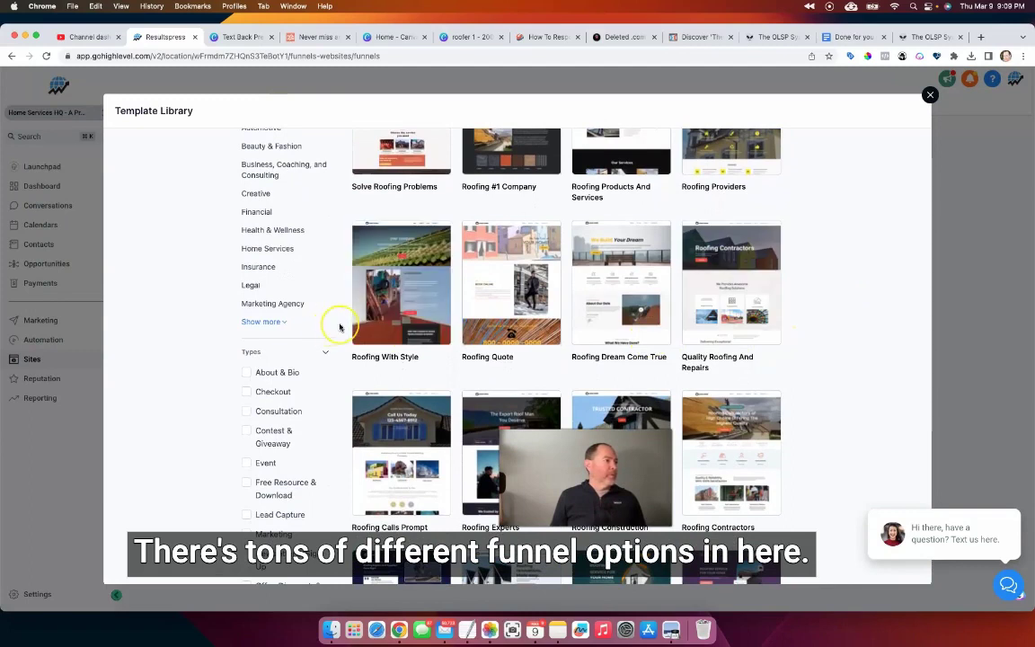
scroll(339, 326, down, 3)
scroll(438, 238, up, 2)
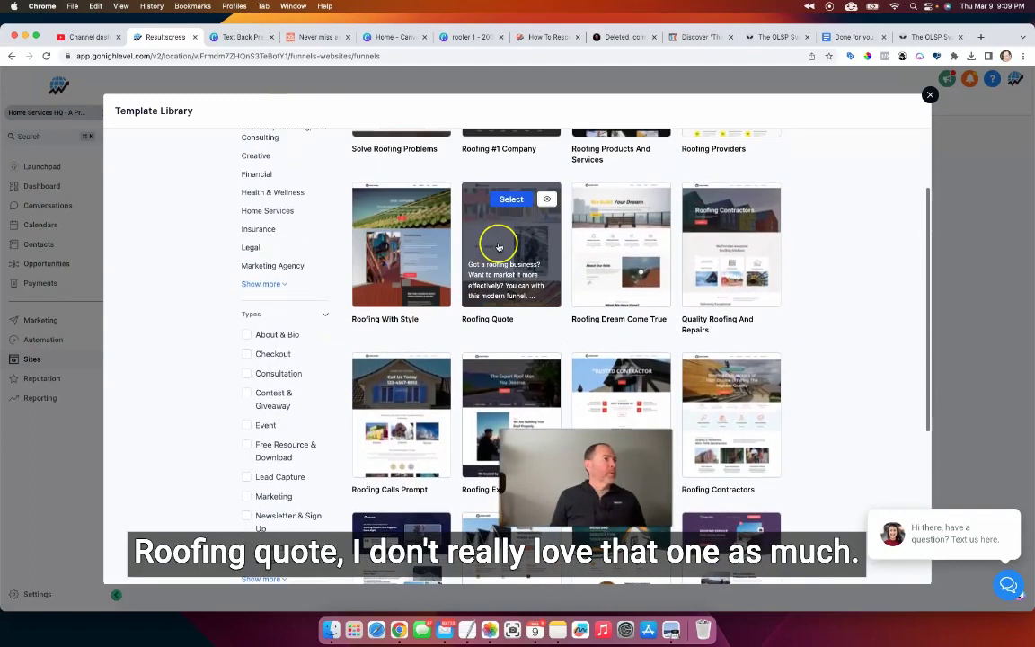
scroll(773, 269, down, 4)
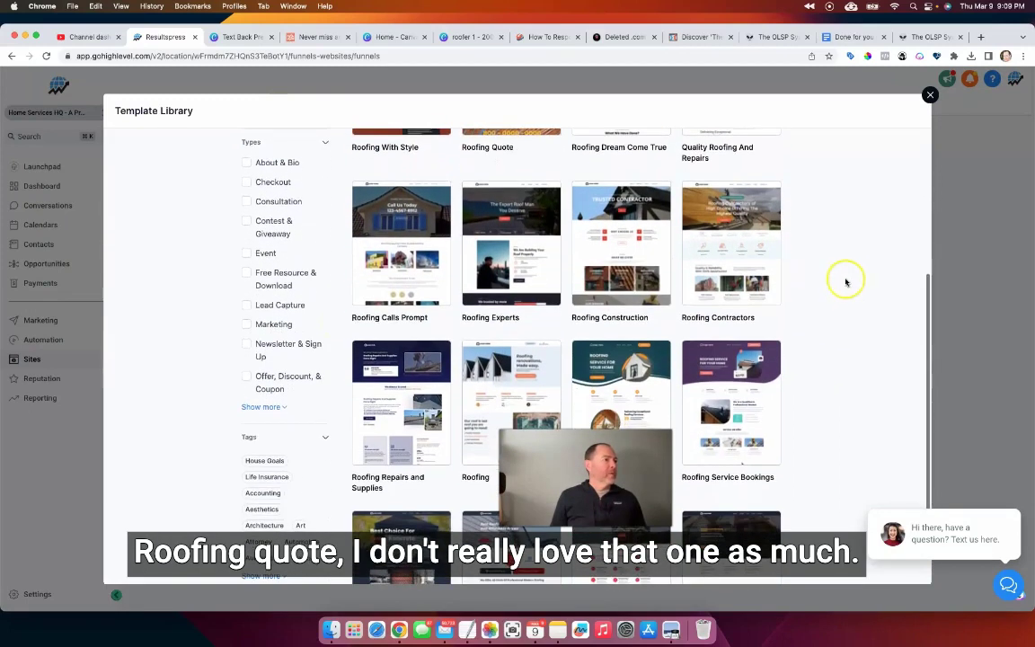
scroll(821, 293, down, 3)
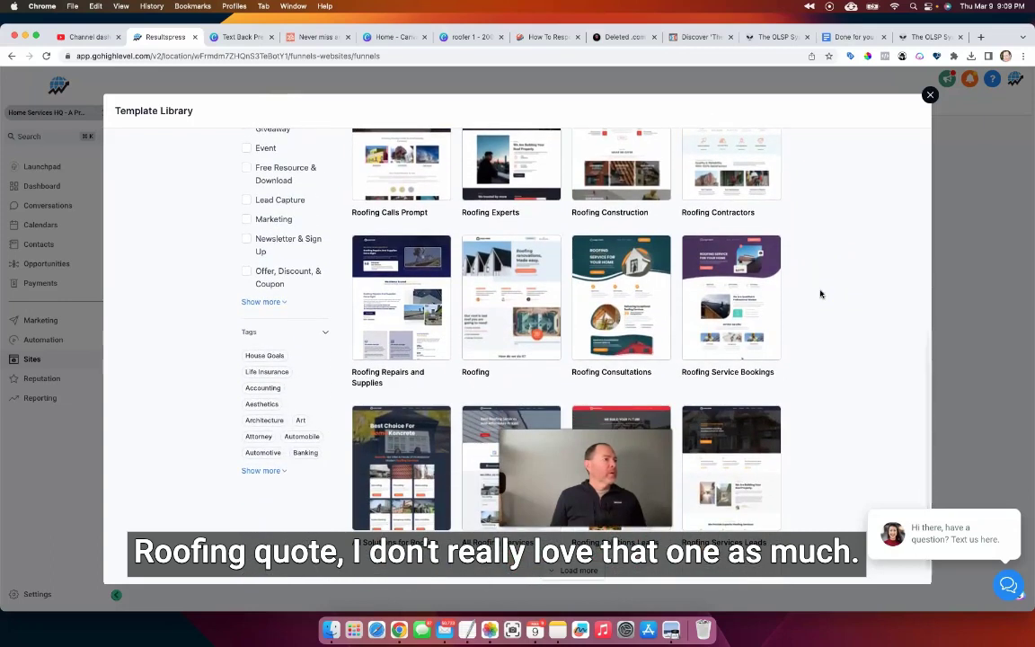
scroll(821, 293, down, 1)
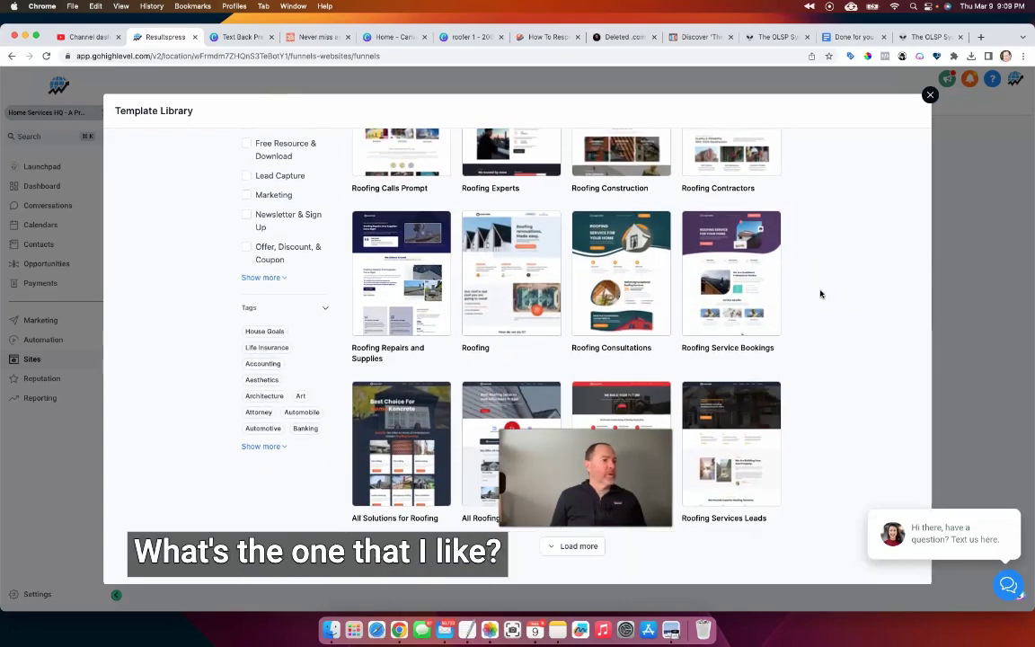
click(732, 414)
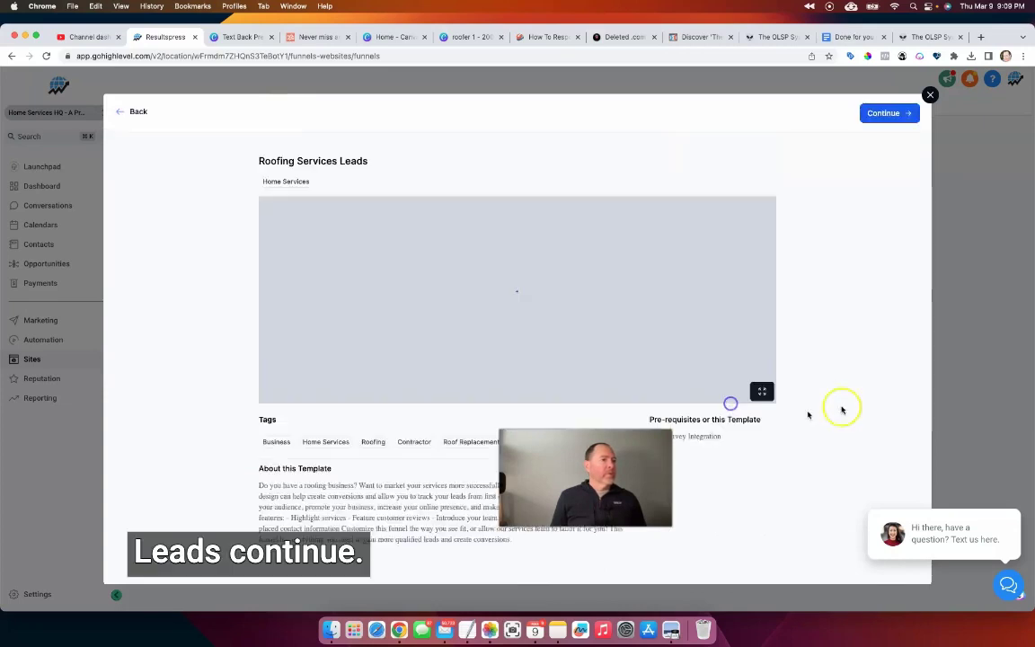
click(876, 114)
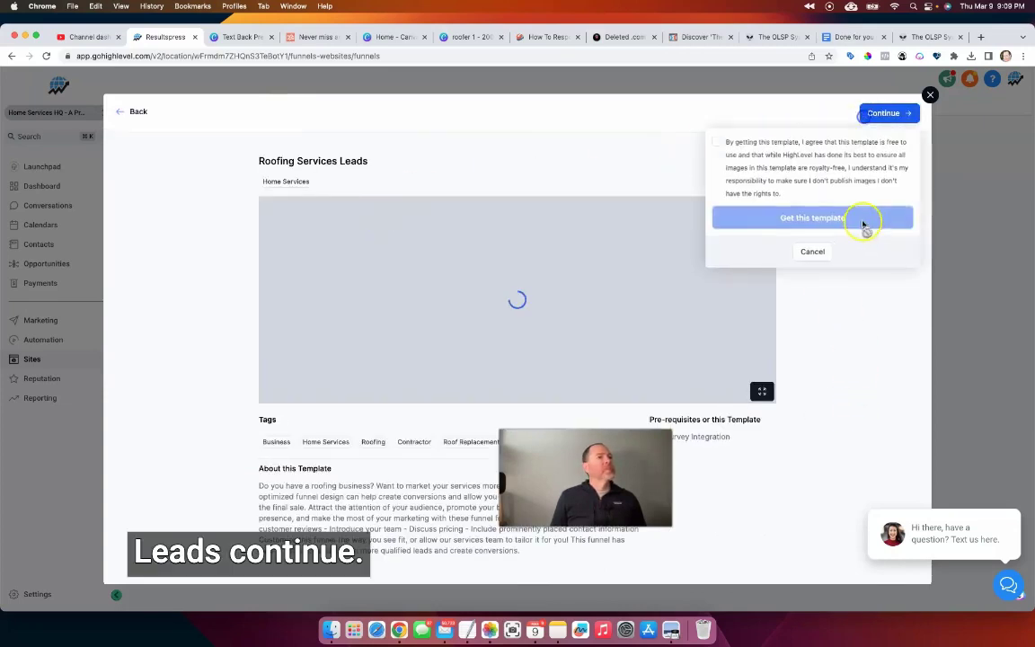
click(716, 143)
click(762, 216)
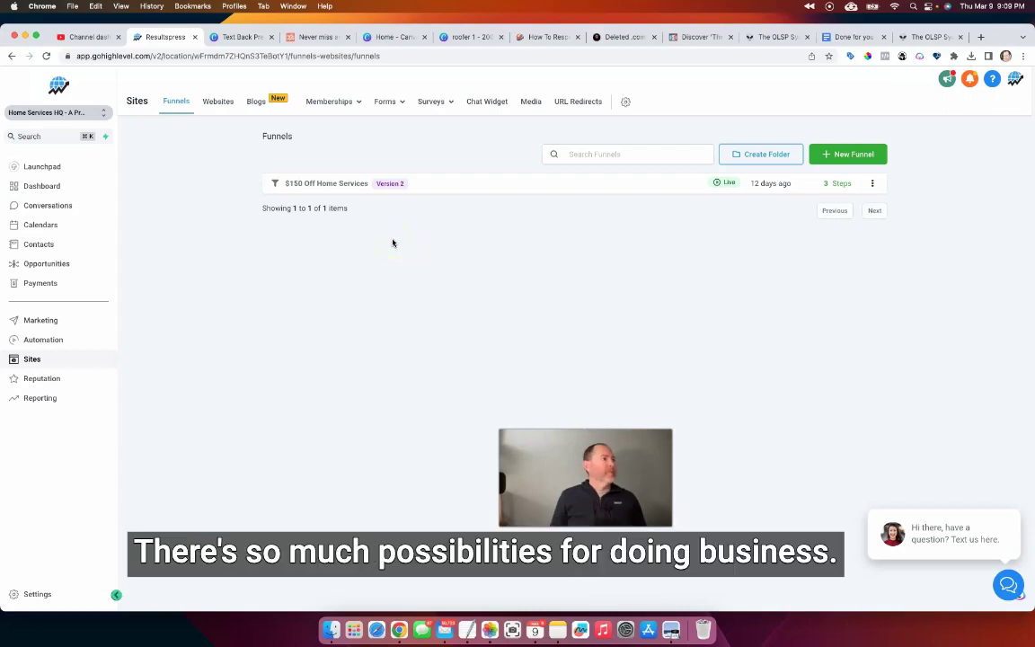
- Reload the funnels list and open the Home step of the Roofing-002-1.2 funnel for editing
click(208, 103)
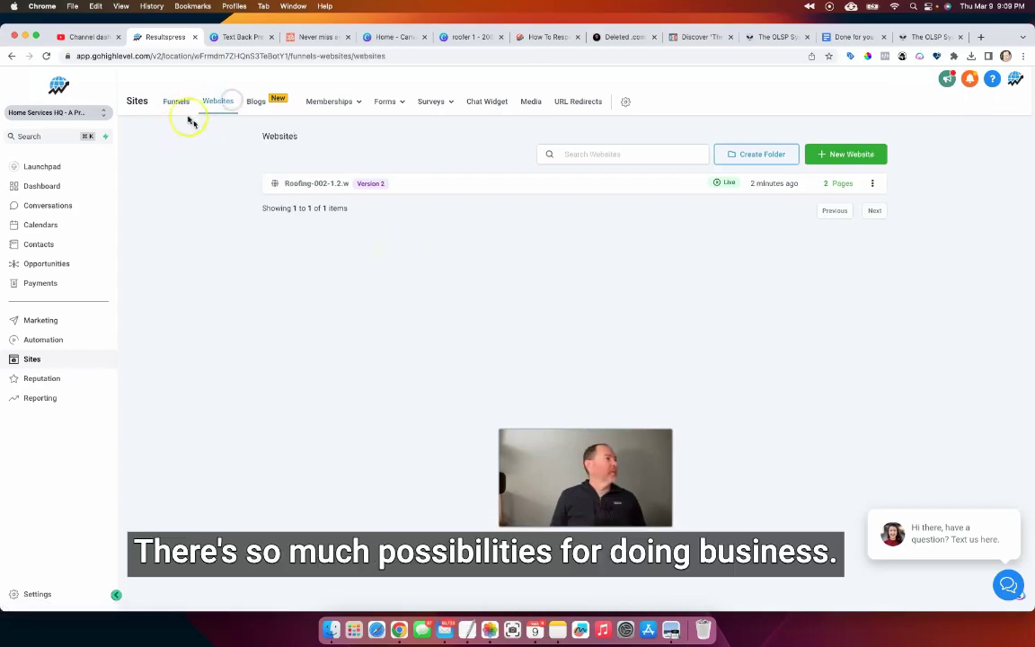
click(177, 103)
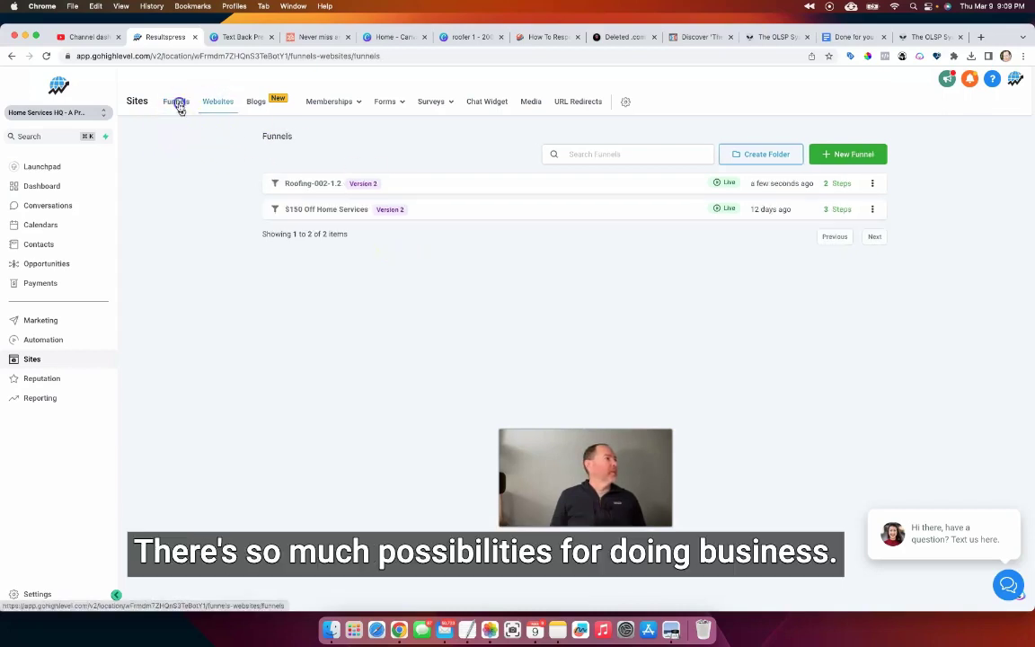
click(318, 184)
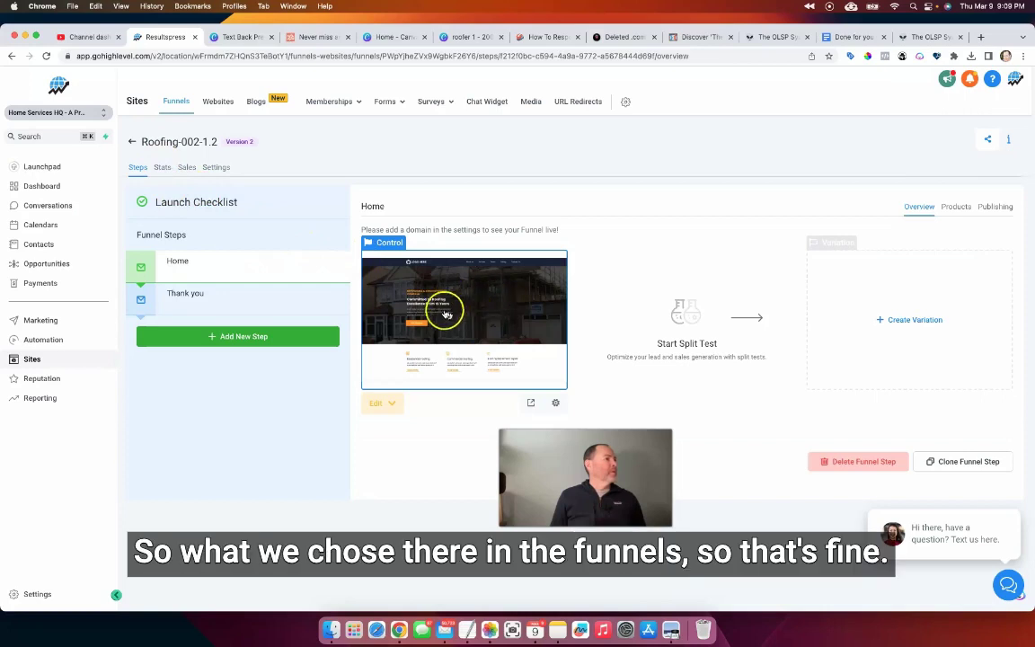
click(370, 308)
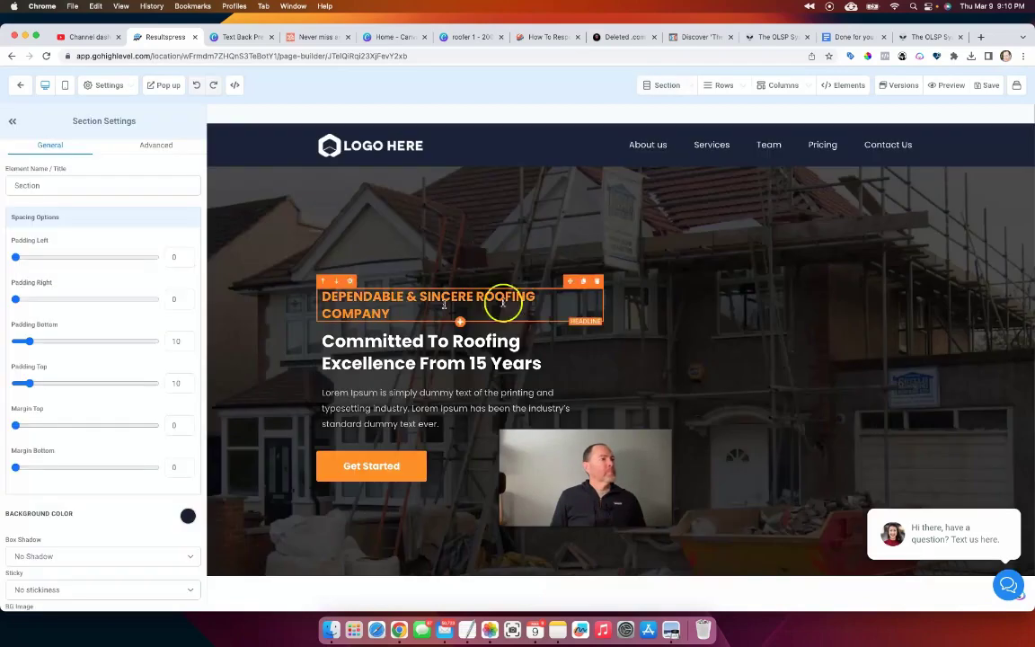
- Check the link action of the hero's "Get Started" button, then view the page's popup and close it
scroll(568, 300, down, 3)
scroll(539, 288, down, 2)
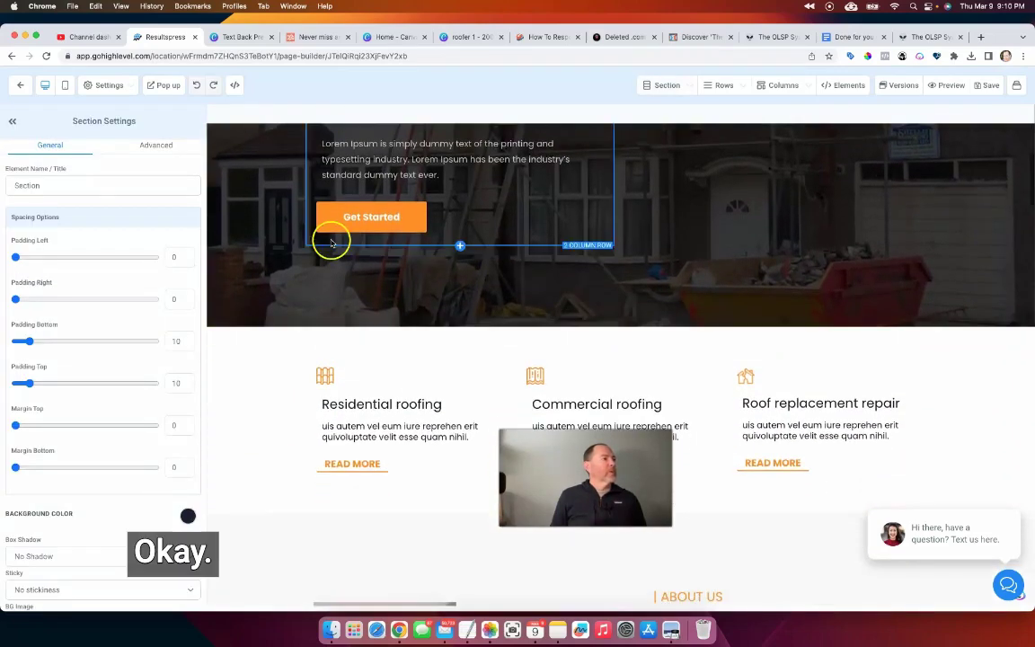
click(341, 216)
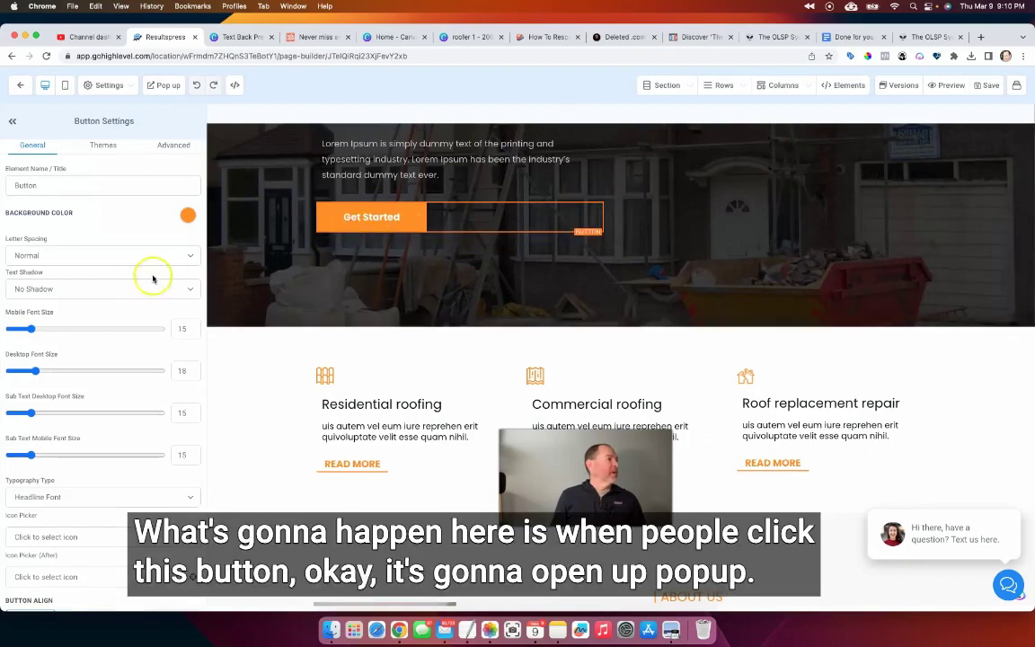
scroll(74, 300, down, 15)
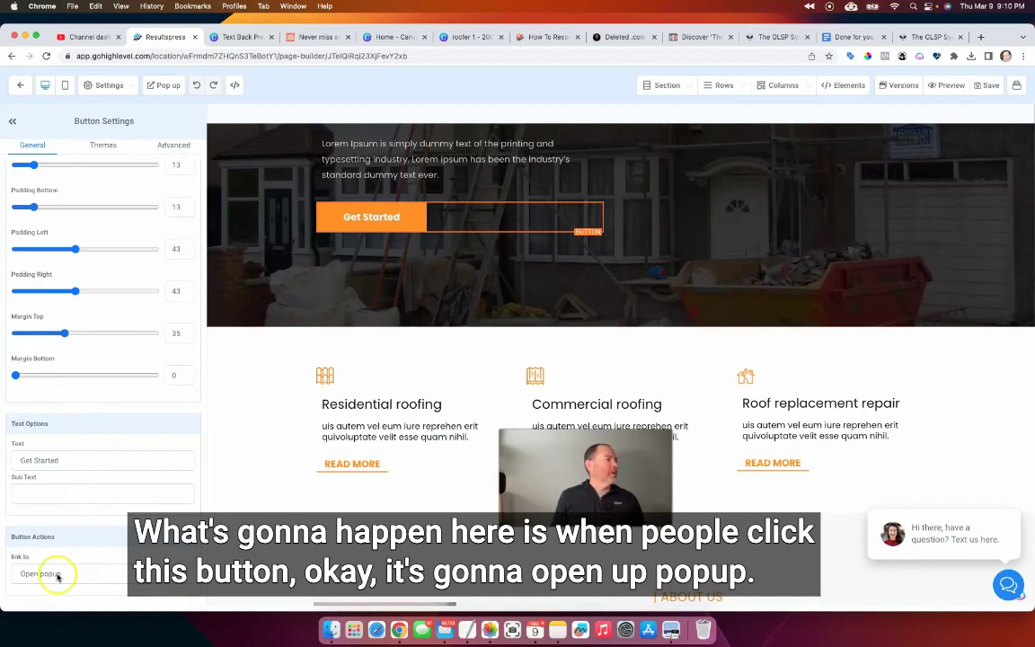
click(163, 84)
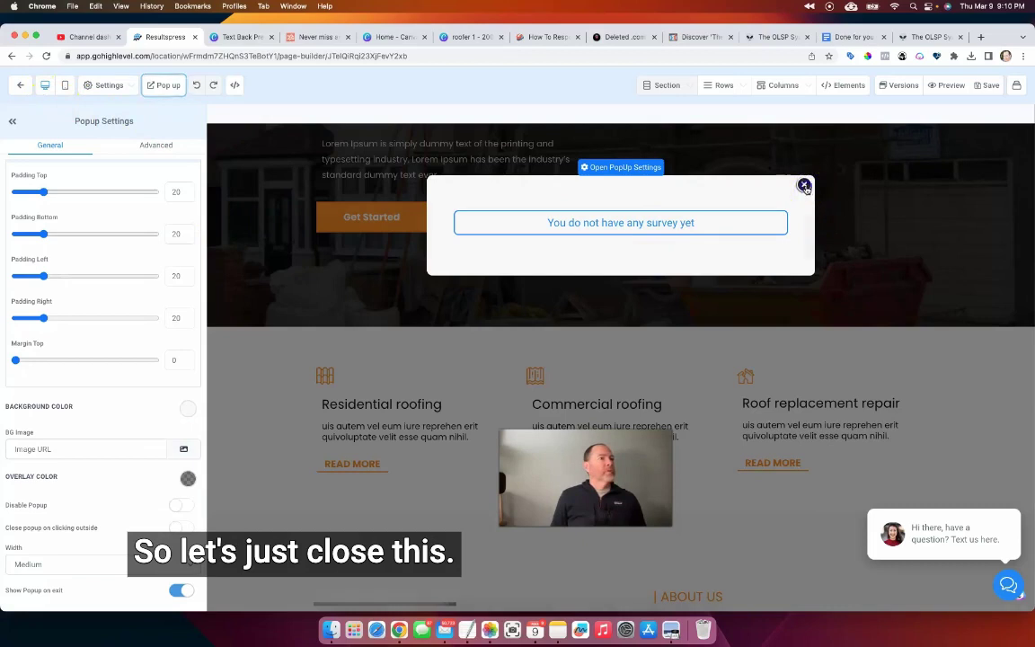
click(804, 185)
- Leave the page builder and open the existing "$150 Off Claim" form in the form builder
click(20, 88)
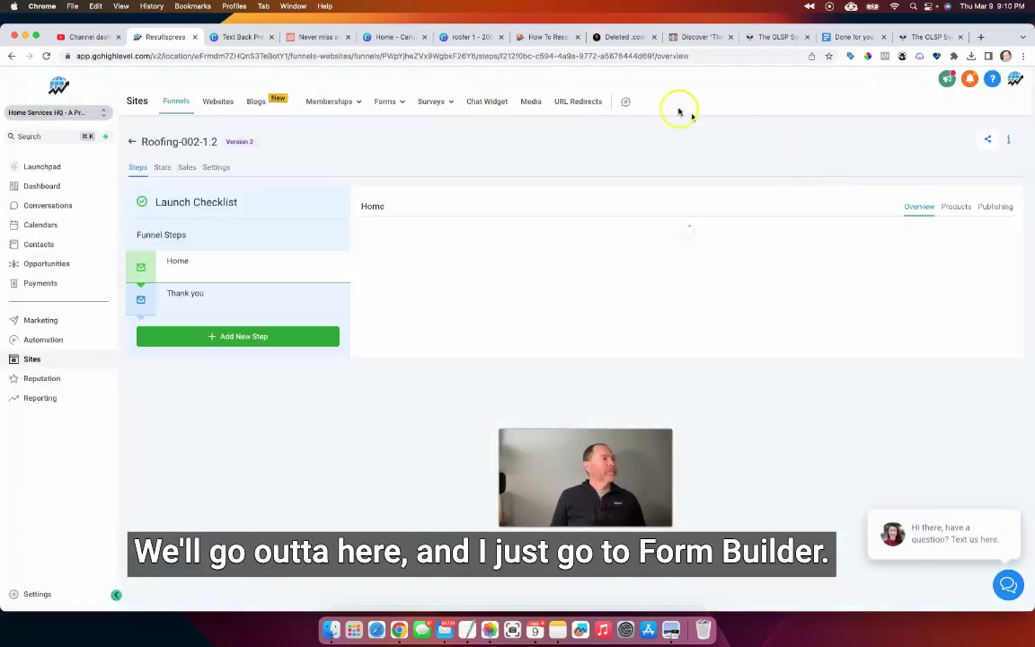
mouse_move(395, 102)
click(376, 126)
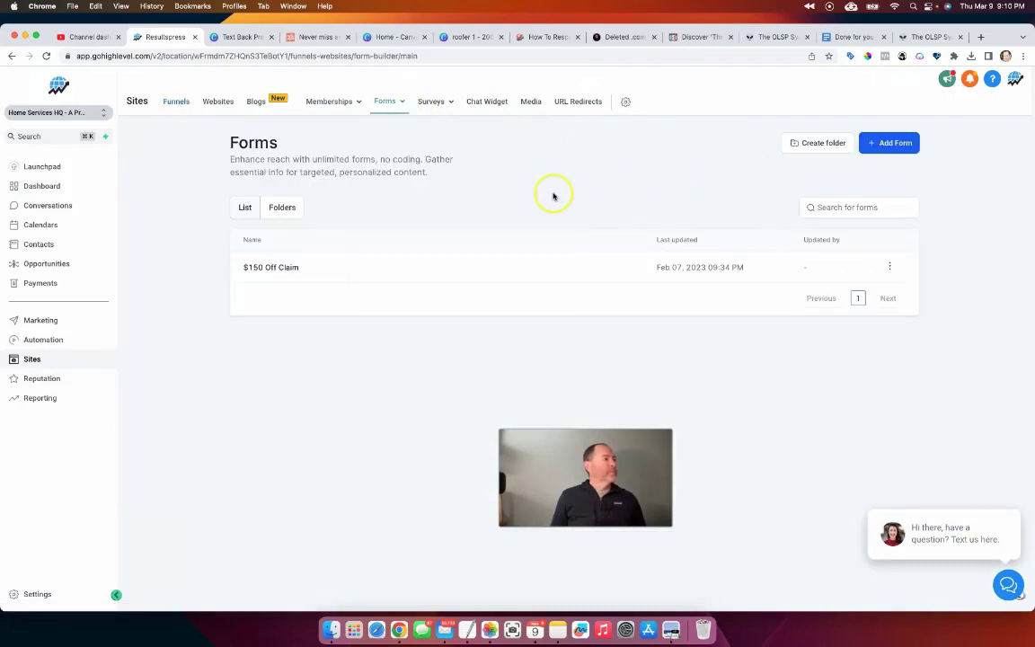
click(276, 267)
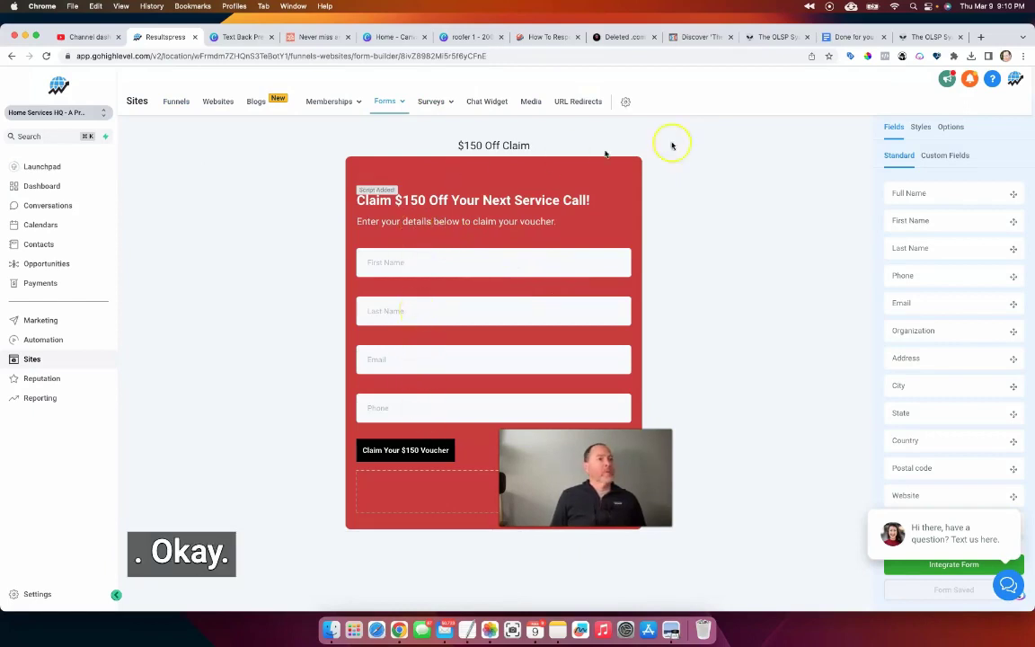
- Set the form's background colour to dark grey #565454 and save the form, accepting the third-party script alert
click(921, 126)
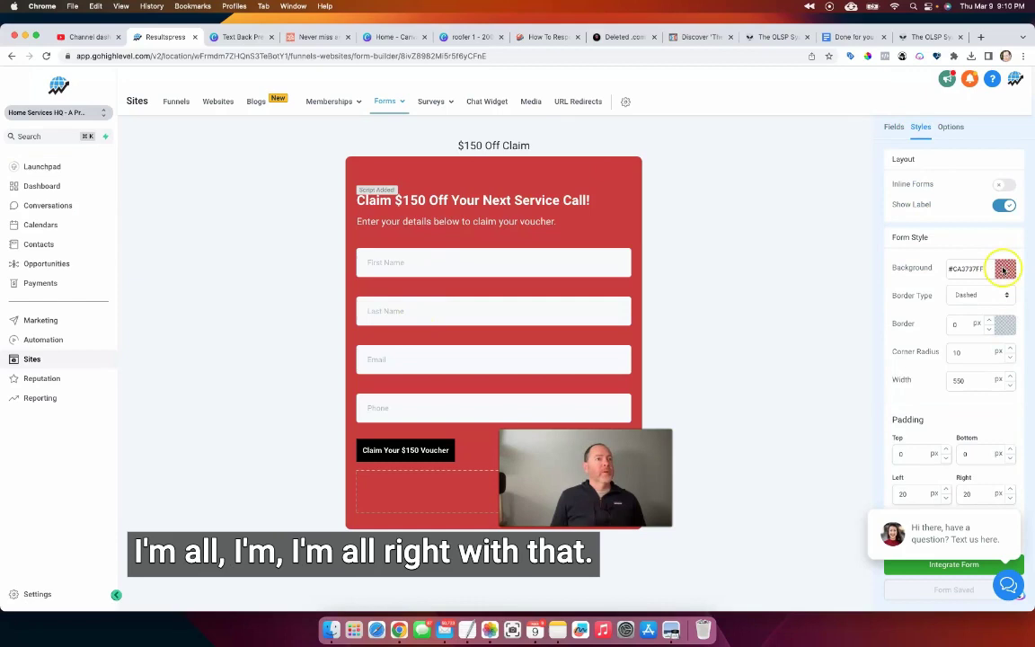
click(1005, 268)
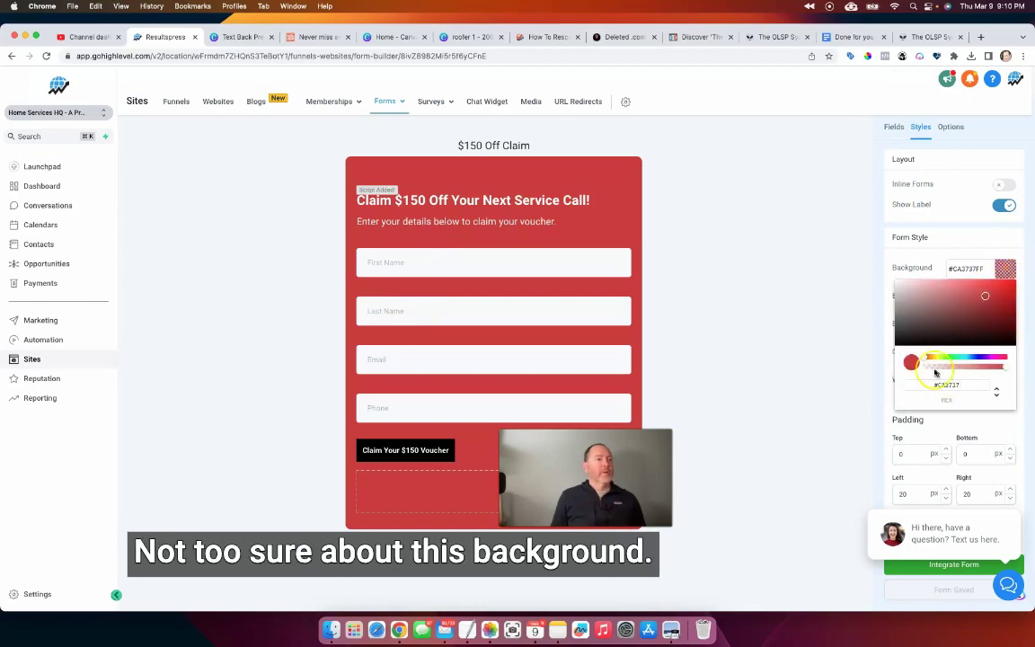
click(911, 307)
drag(904, 308, 910, 348)
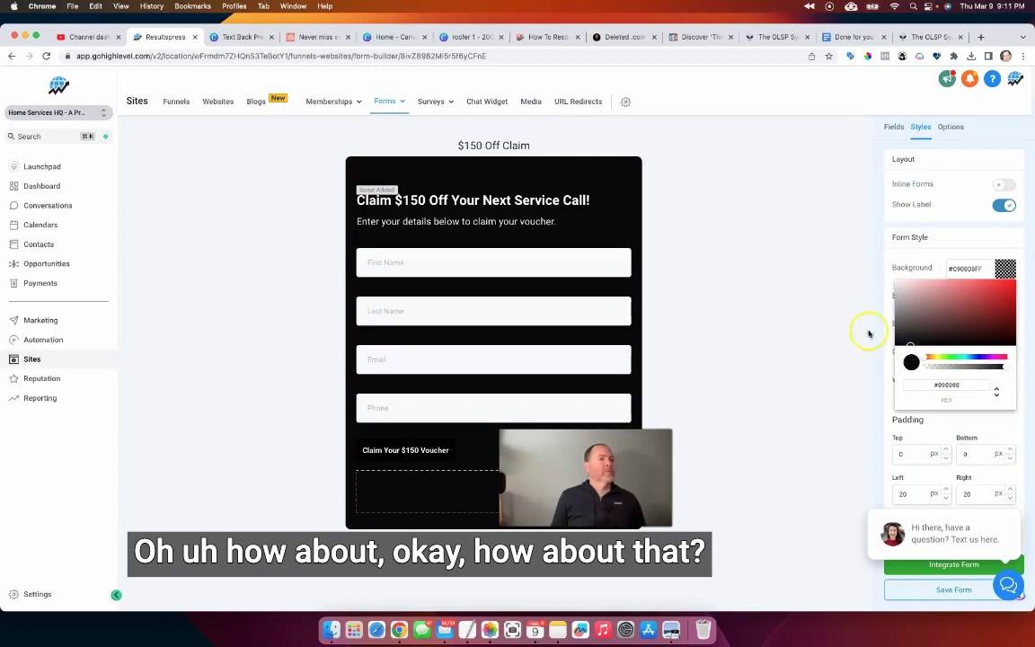
click(898, 326)
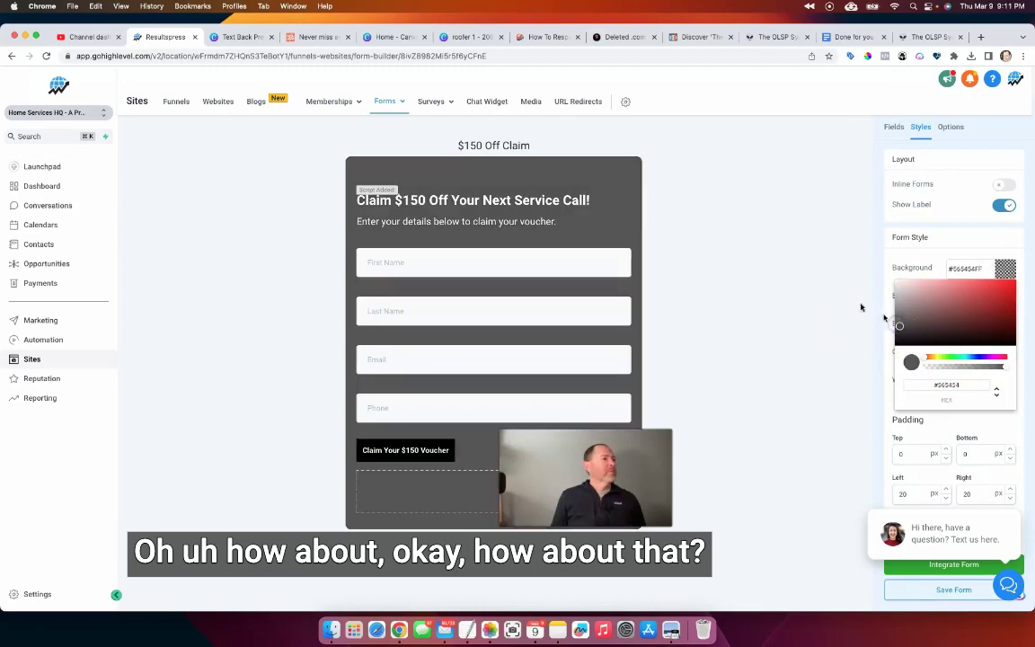
click(707, 262)
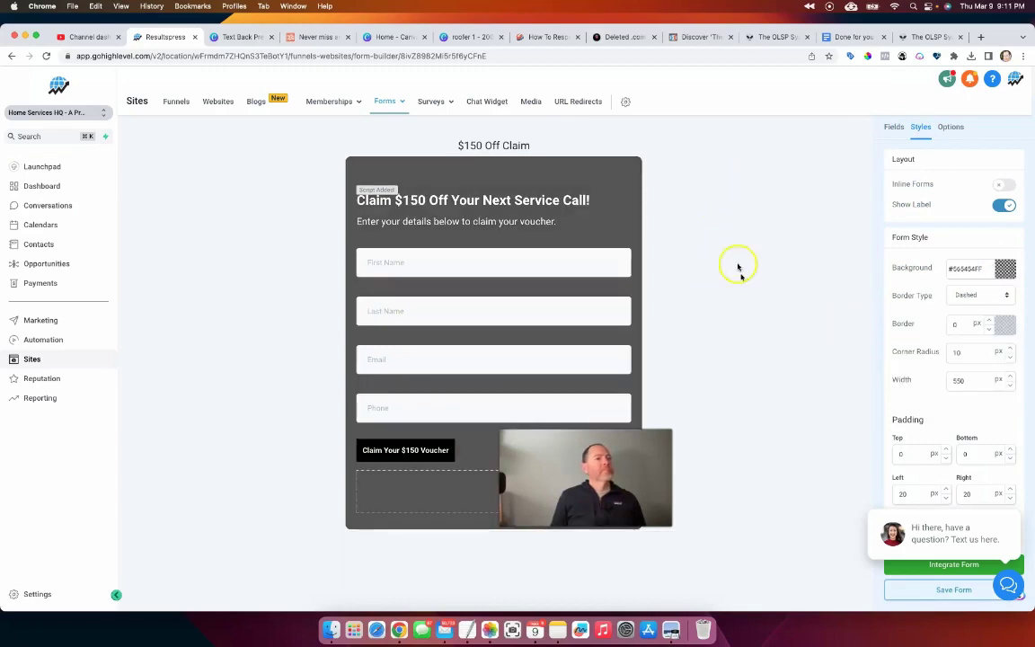
click(939, 594)
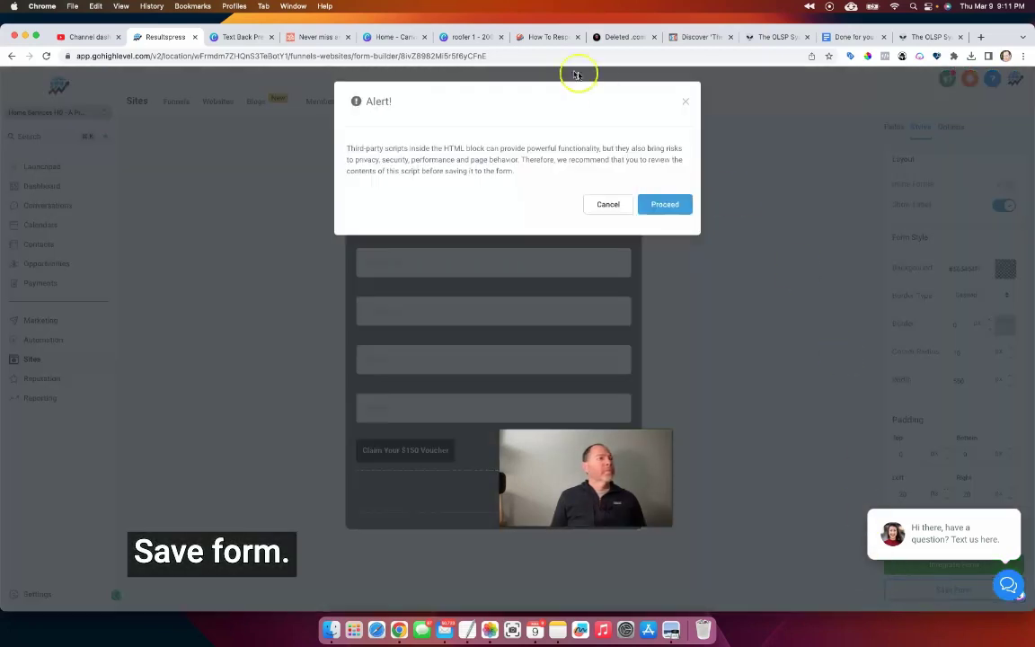
click(667, 205)
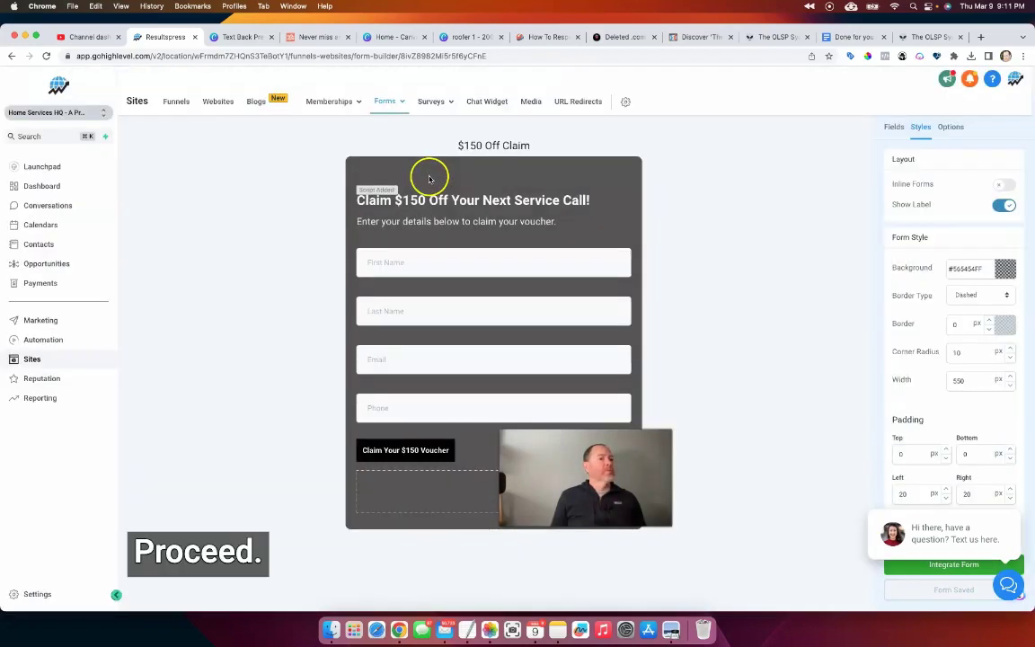
- Open the Home step of the Roofing-002-1.2 funnel in the page builder and bring up its popup for editing
click(176, 101)
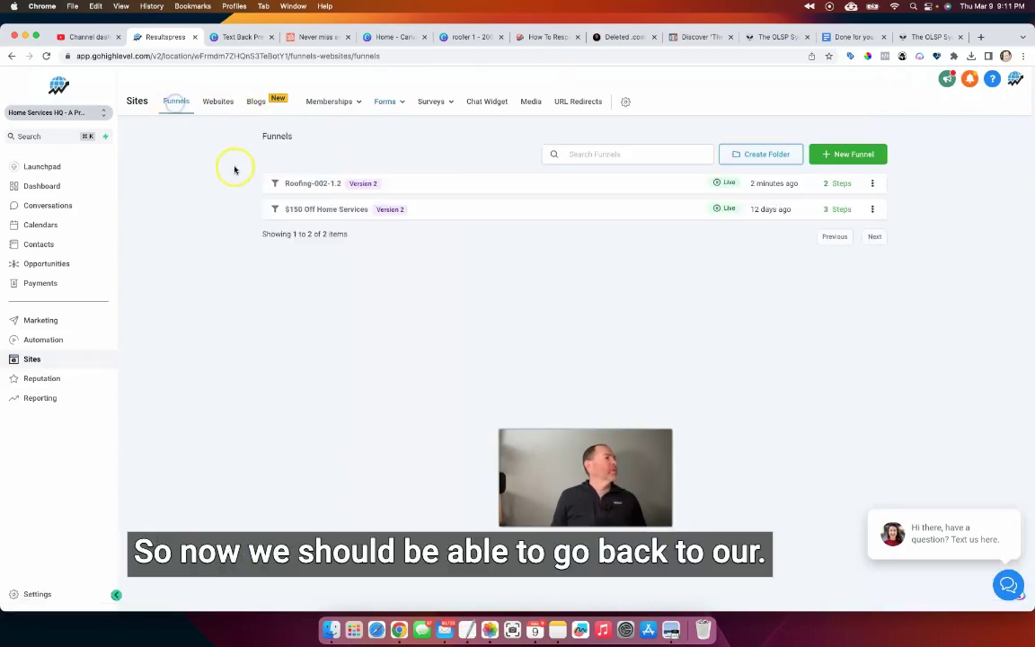
click(295, 186)
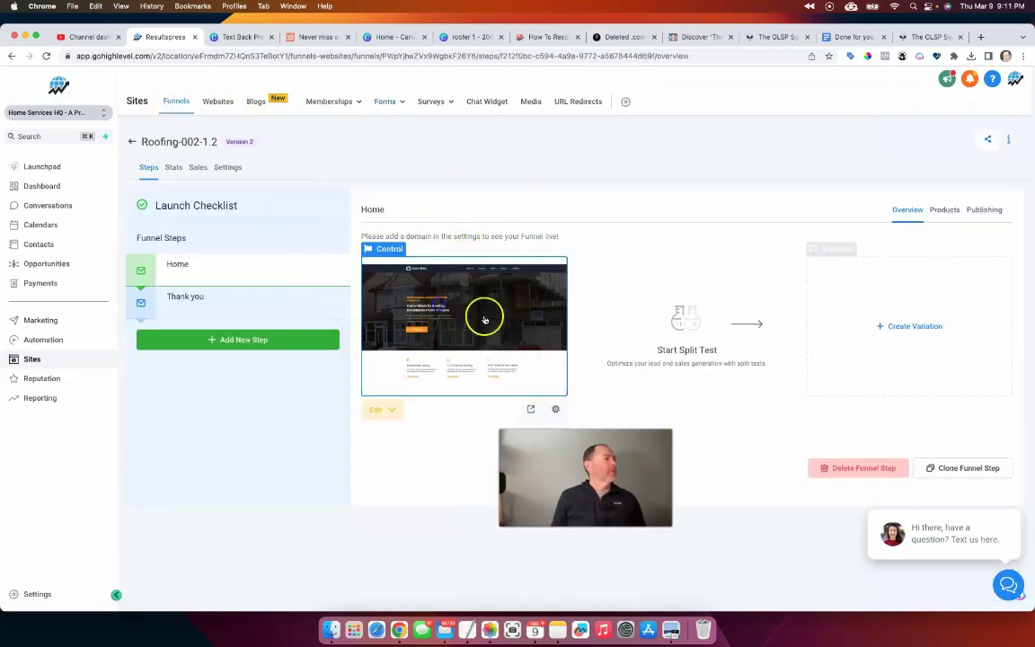
click(484, 320)
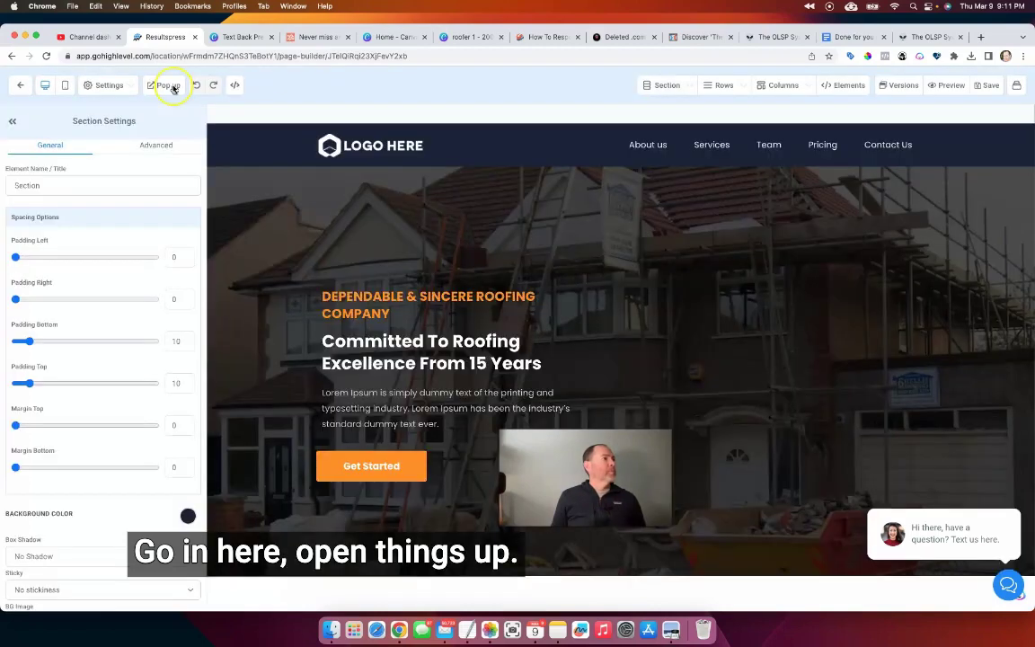
click(171, 85)
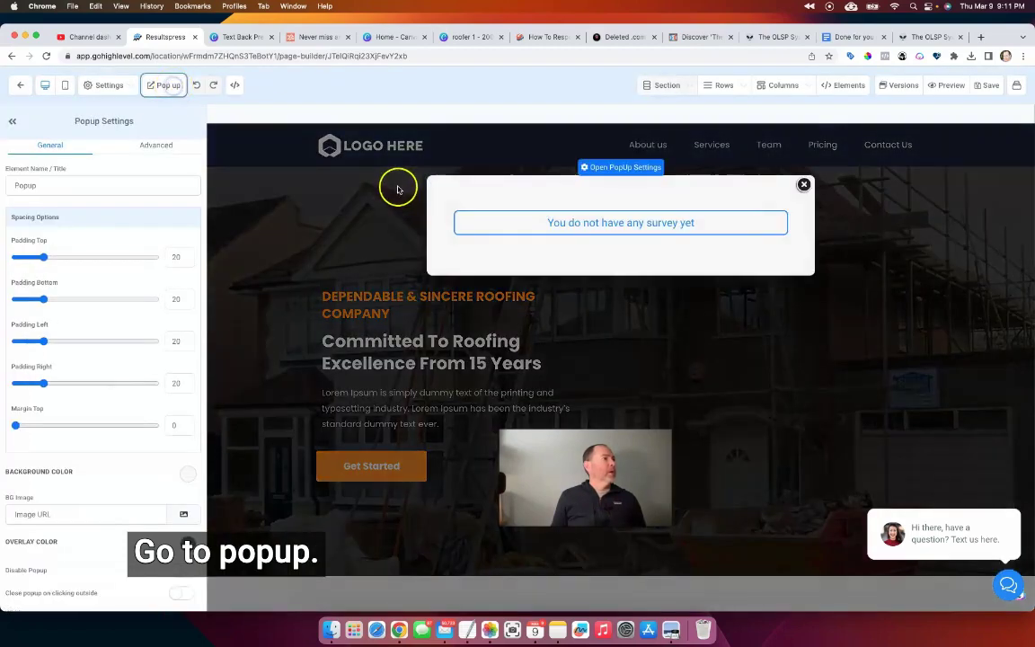
- Check the popup survey's redirect and survey choices, then delete the survey element from the popup
click(593, 234)
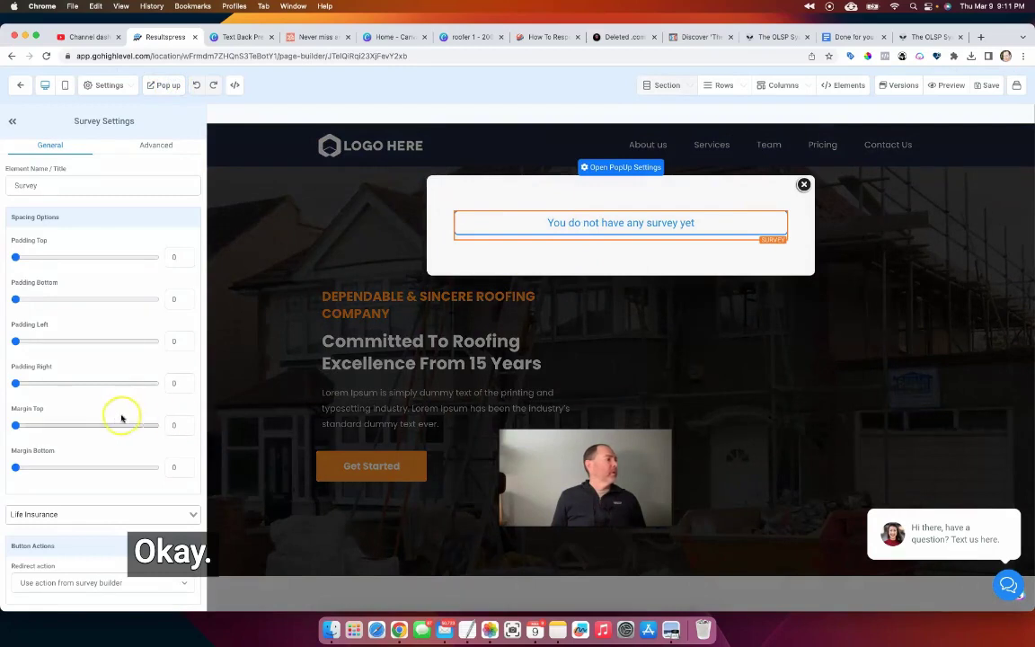
scroll(122, 418, down, 1)
click(123, 571)
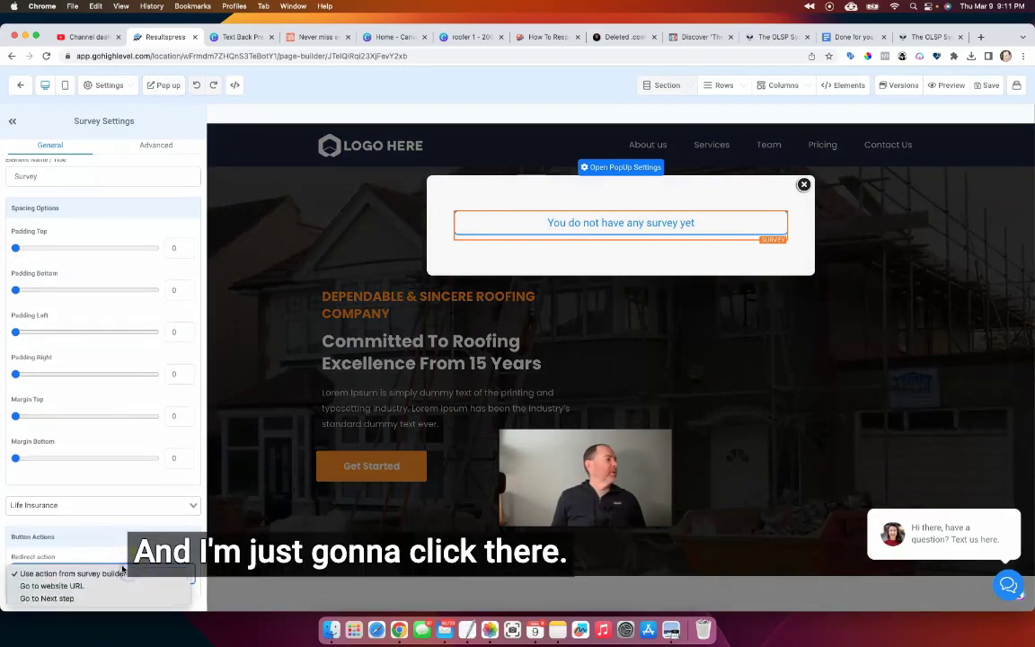
click(87, 557)
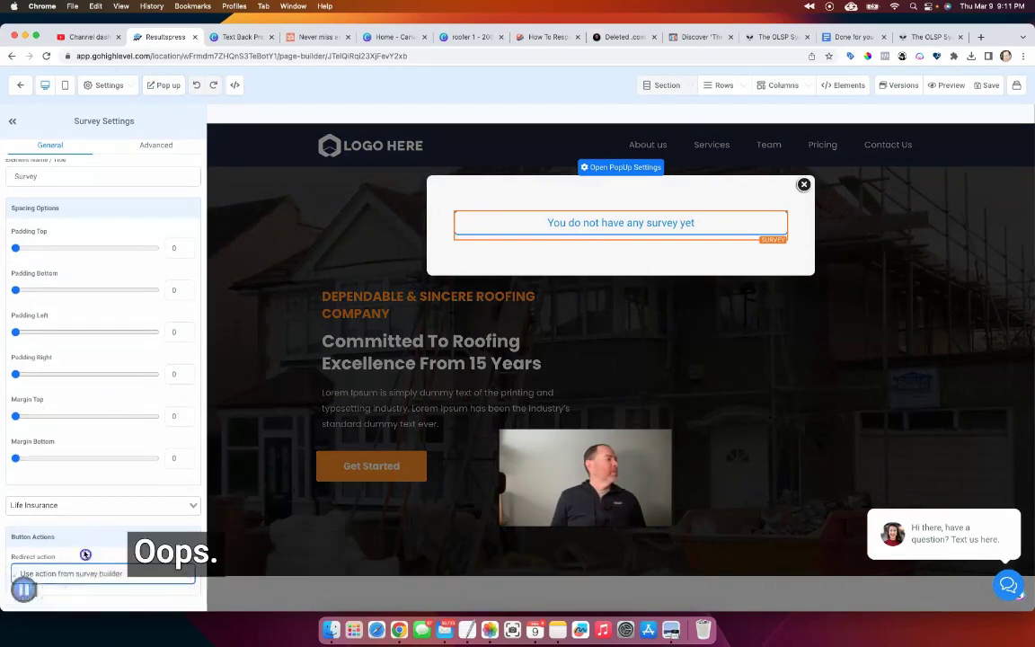
click(72, 505)
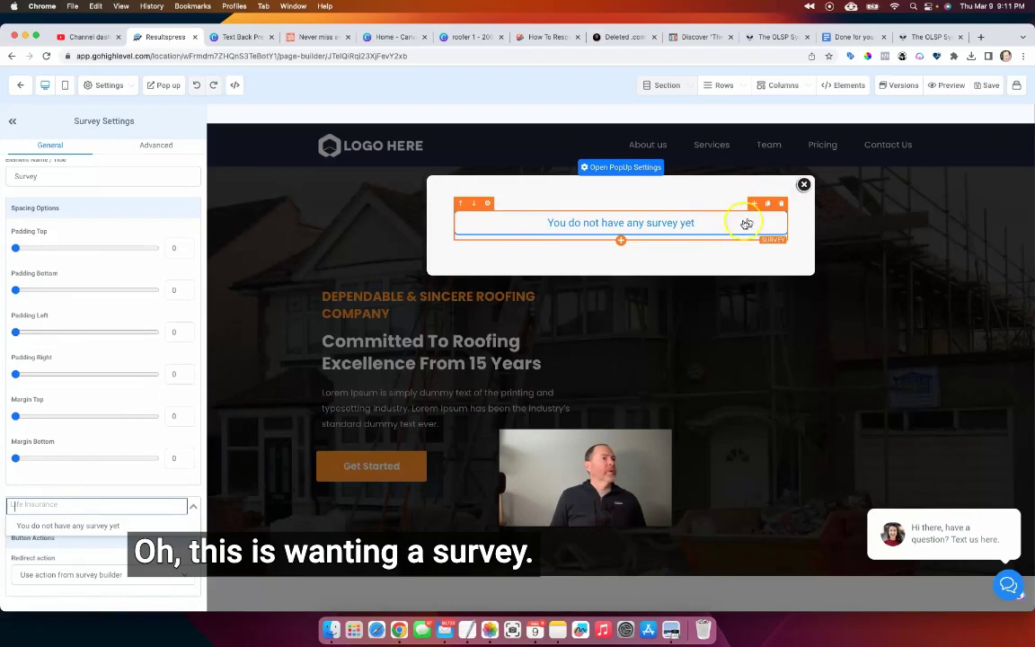
click(778, 206)
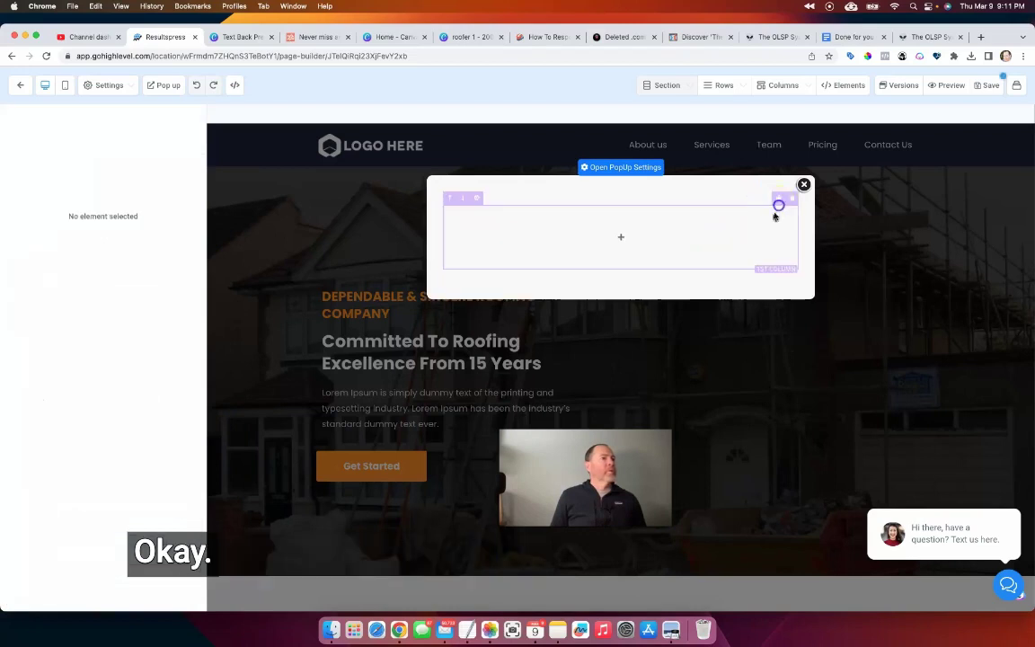
- Add a form element to the popup's empty column and assign the "$150 Off Claim" form to it
click(620, 237)
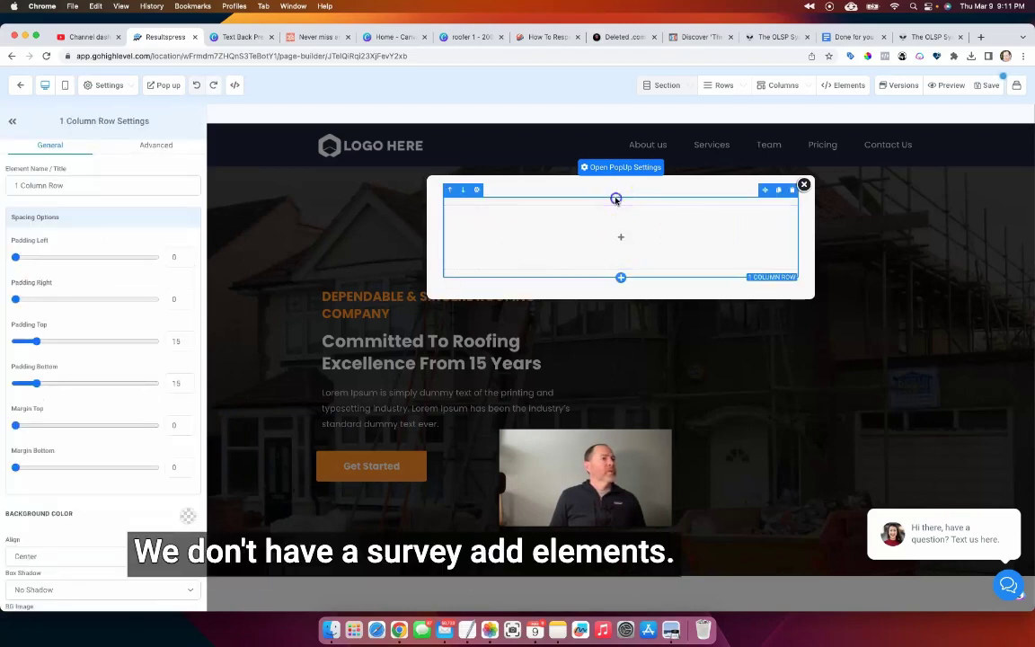
click(619, 238)
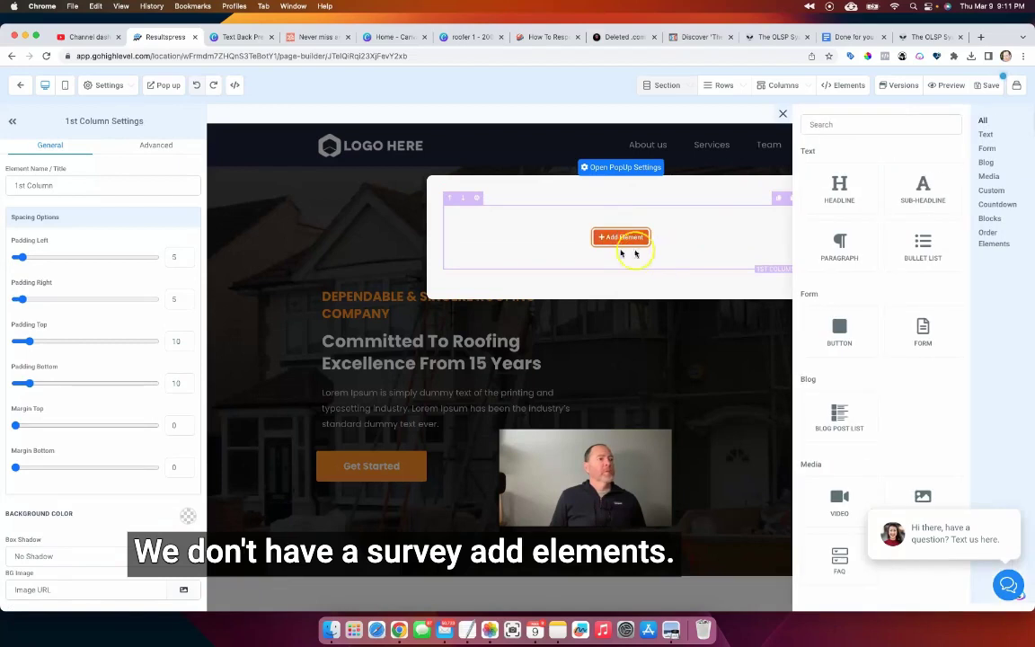
click(924, 333)
click(543, 305)
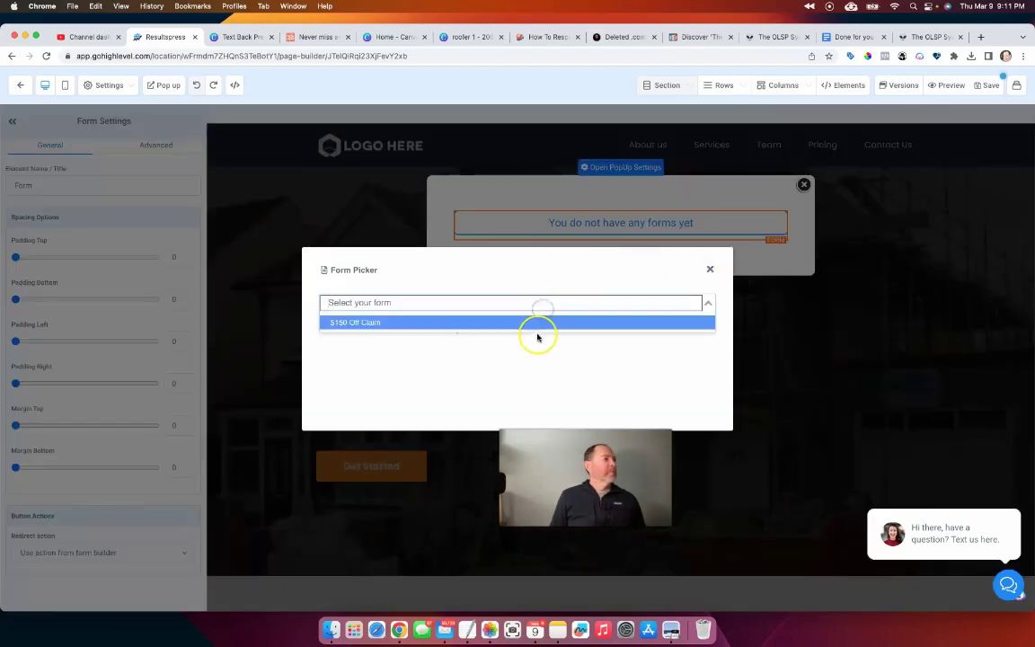
click(536, 322)
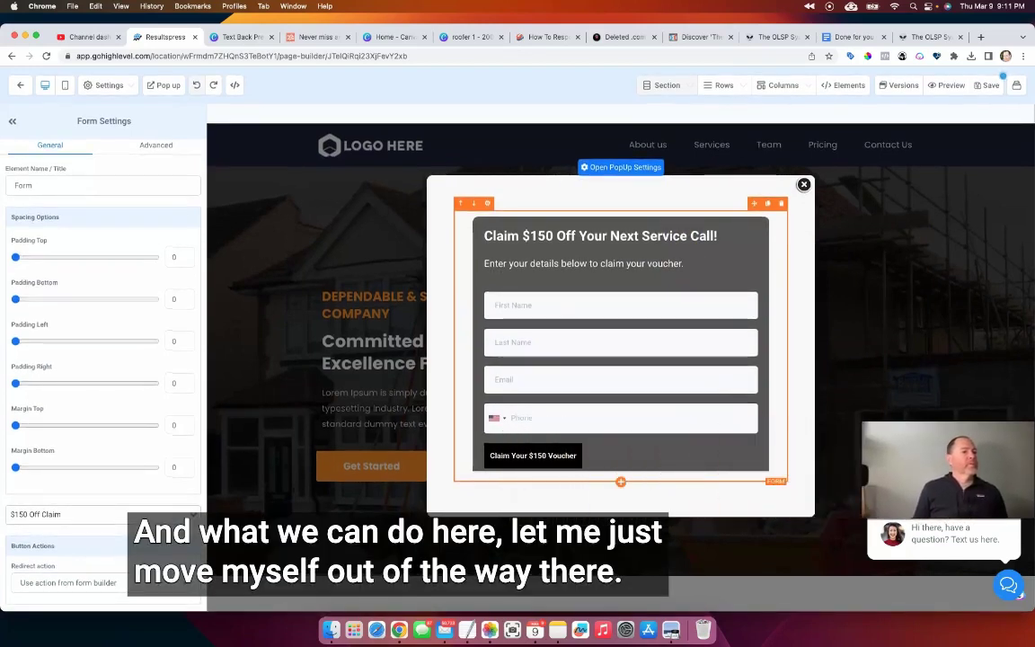
- Add a headline to the popup, move it above the form and set its text to "enter your details below..."
click(623, 484)
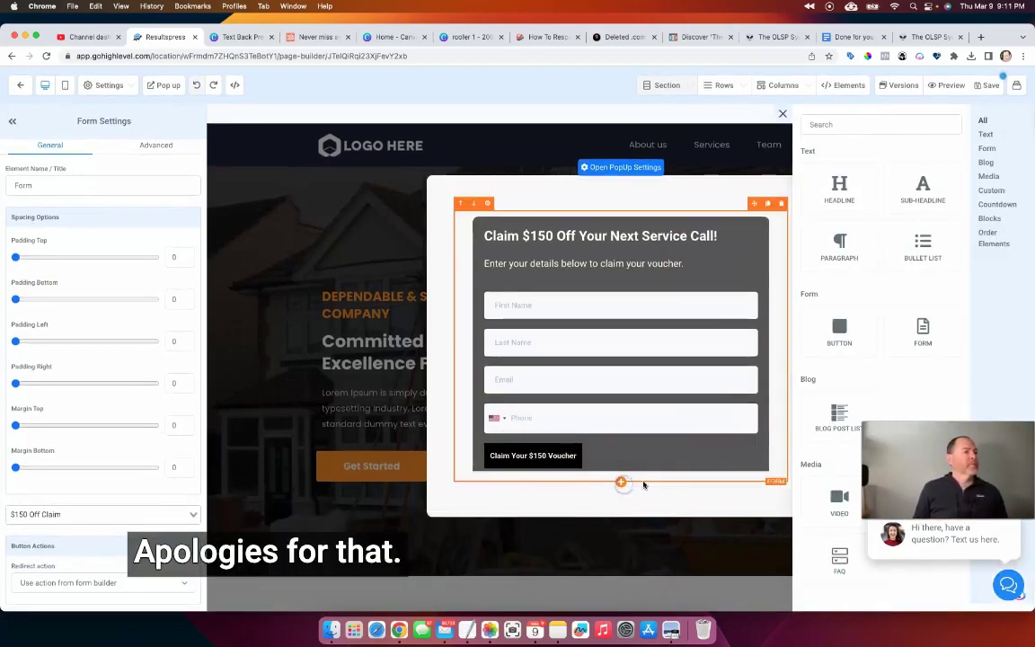
click(839, 200)
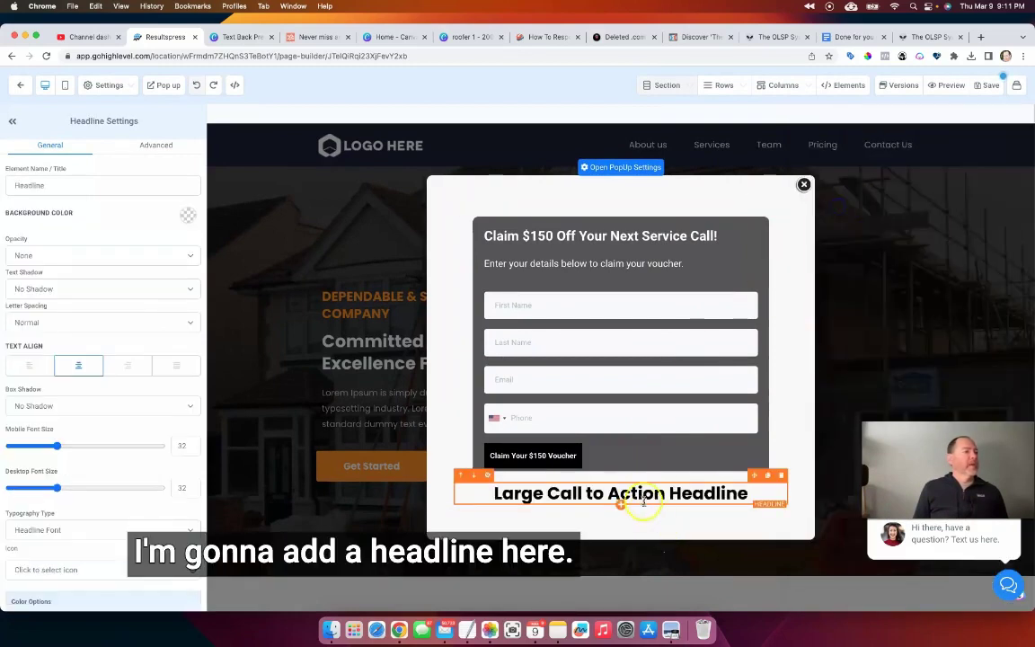
click(460, 475)
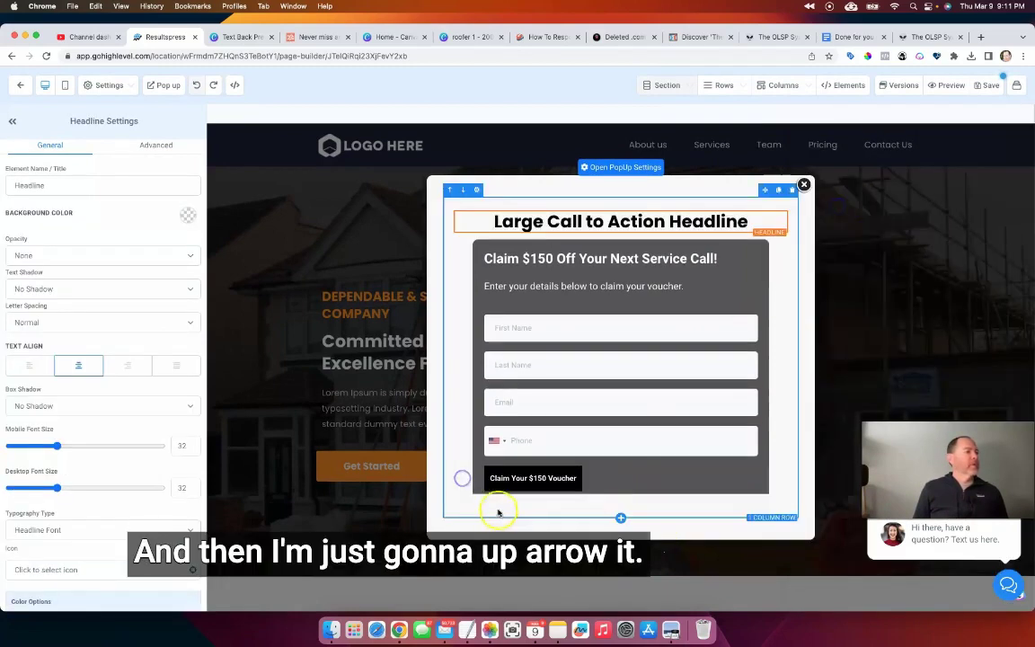
click(567, 223)
triple_click(568, 222)
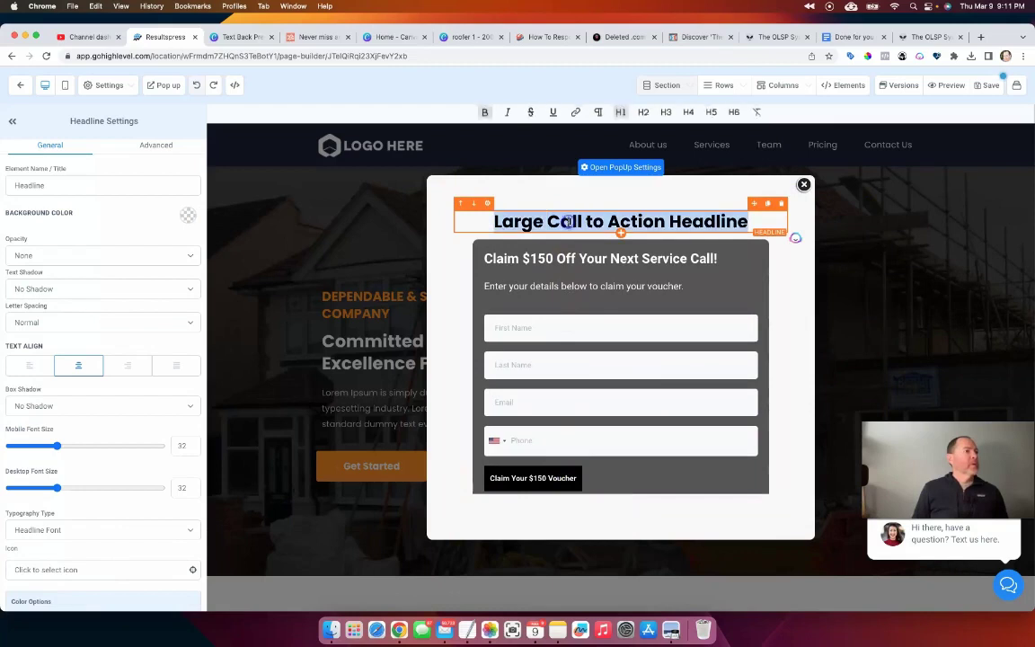
text(ent)
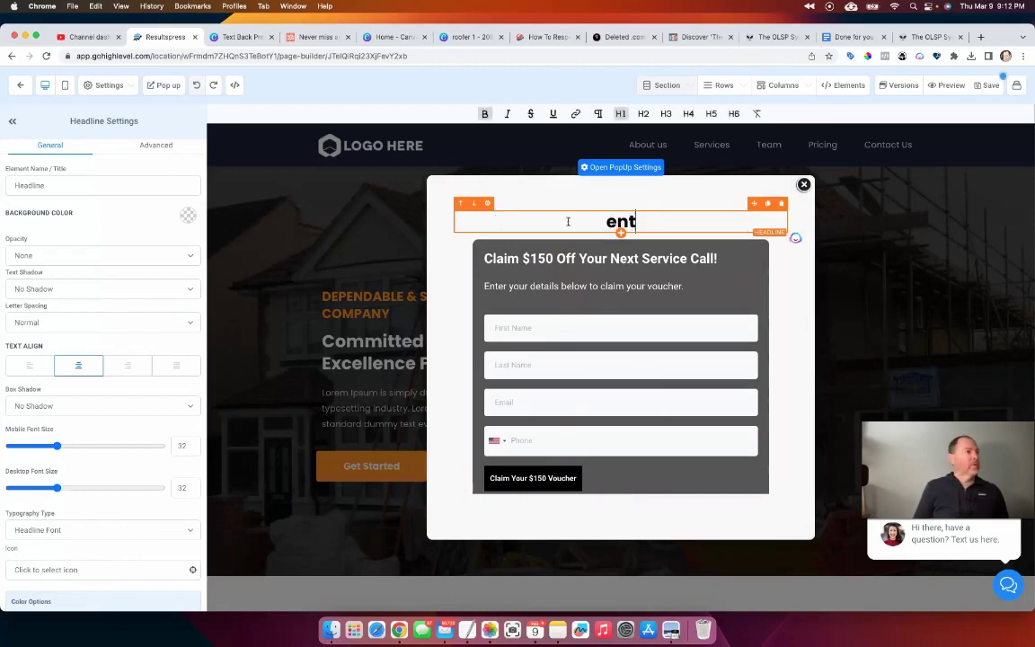
text(er your detai)
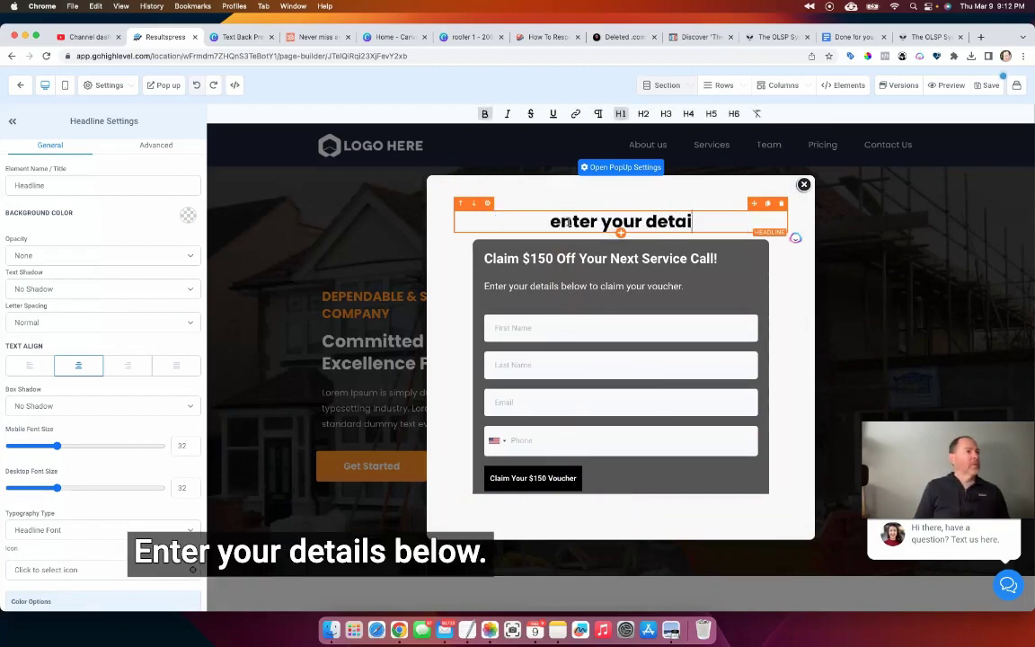
text(ls below...)
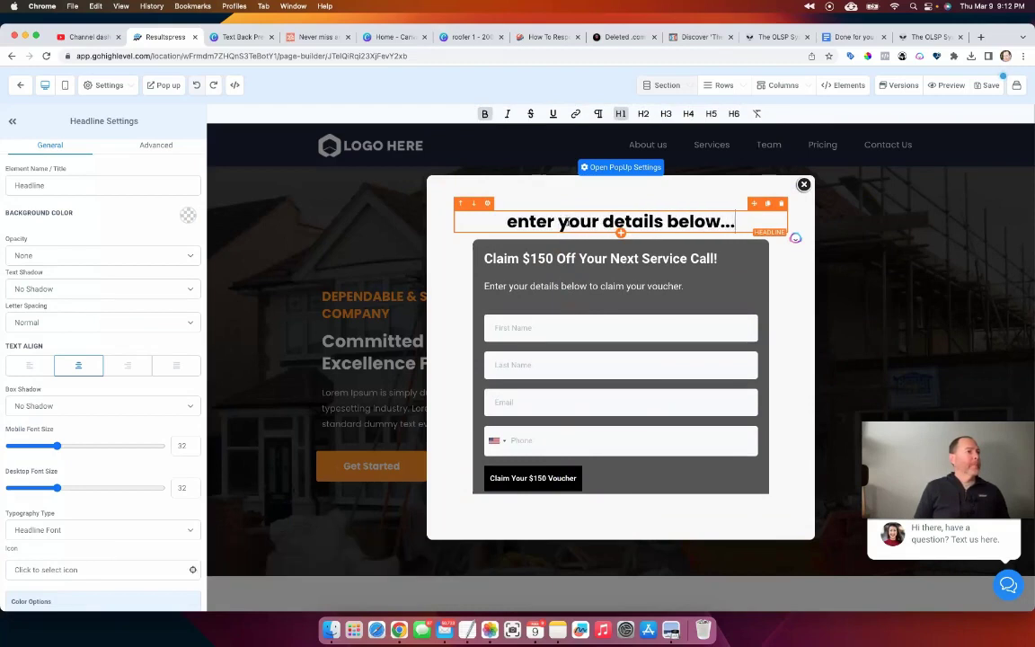
- Close the popup and save the page, entering "Update" as the SEO meta title
click(564, 288)
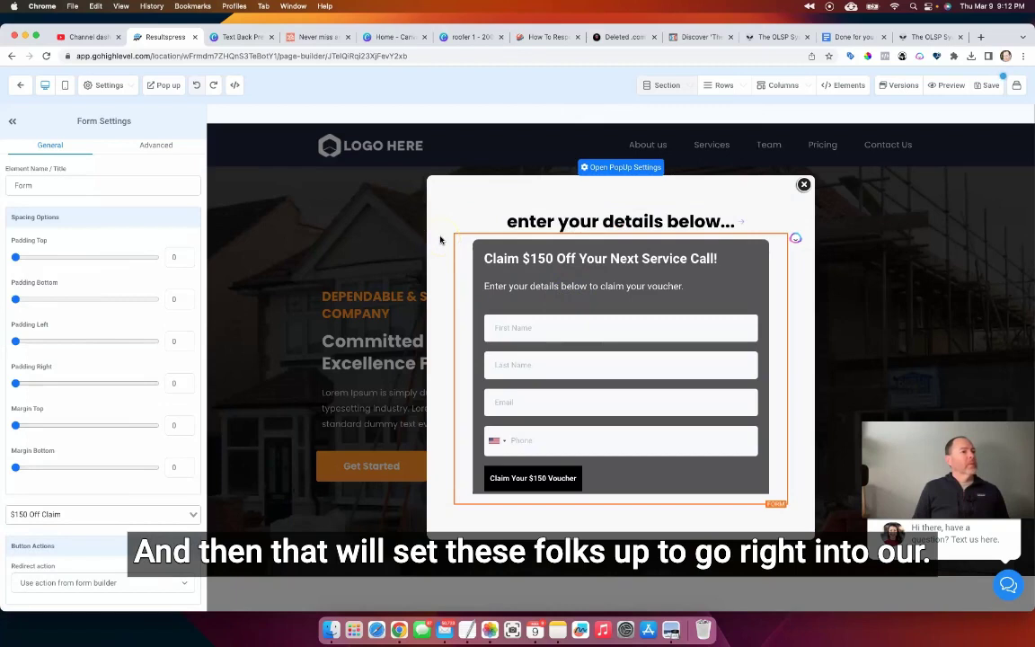
click(473, 427)
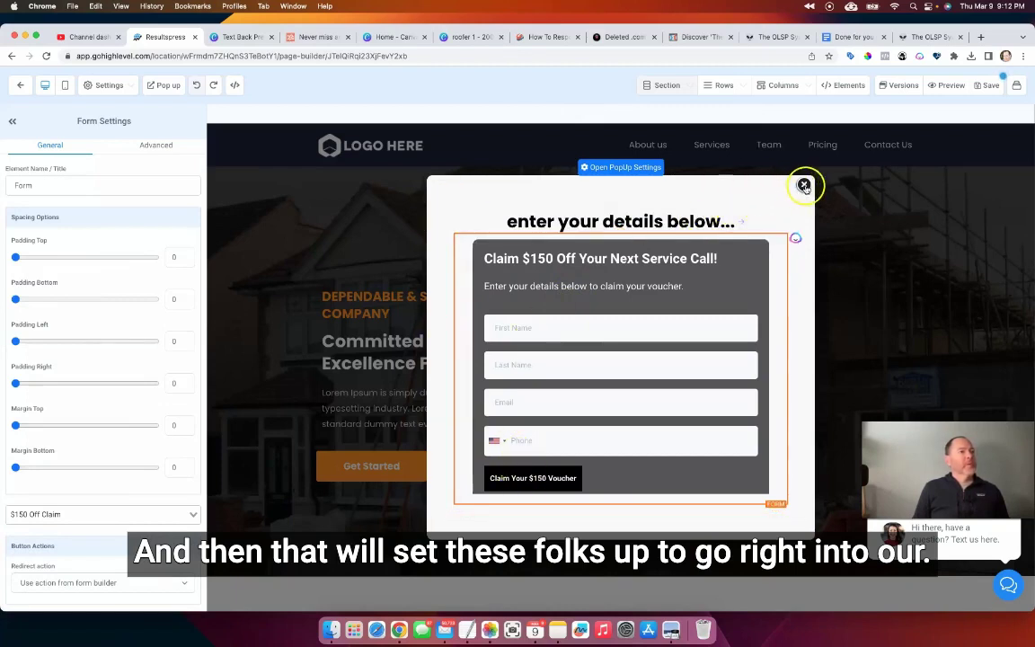
click(805, 185)
click(809, 192)
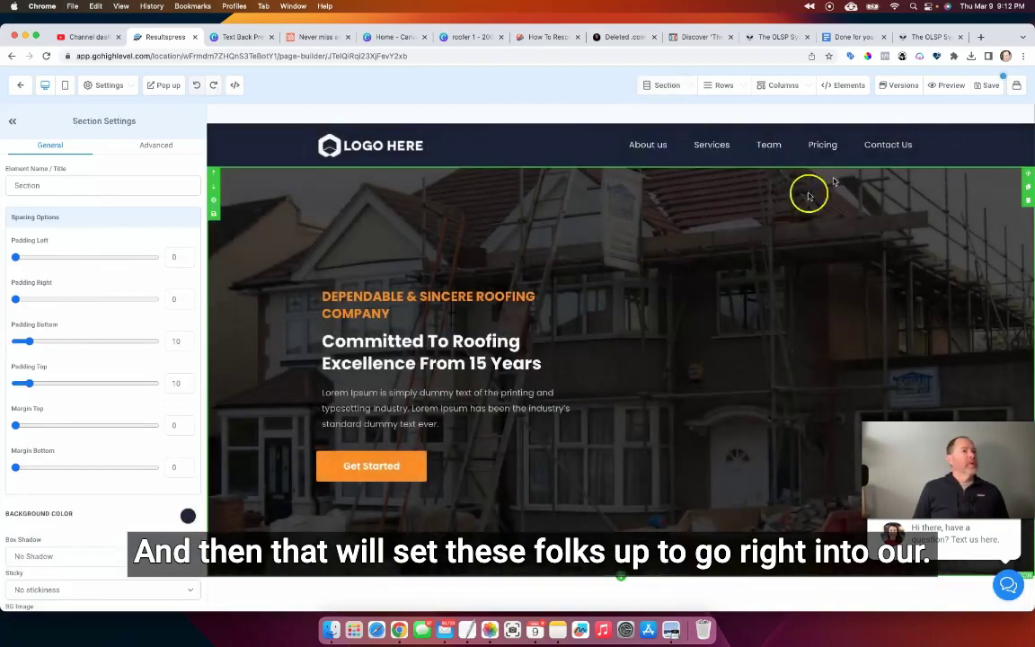
click(992, 85)
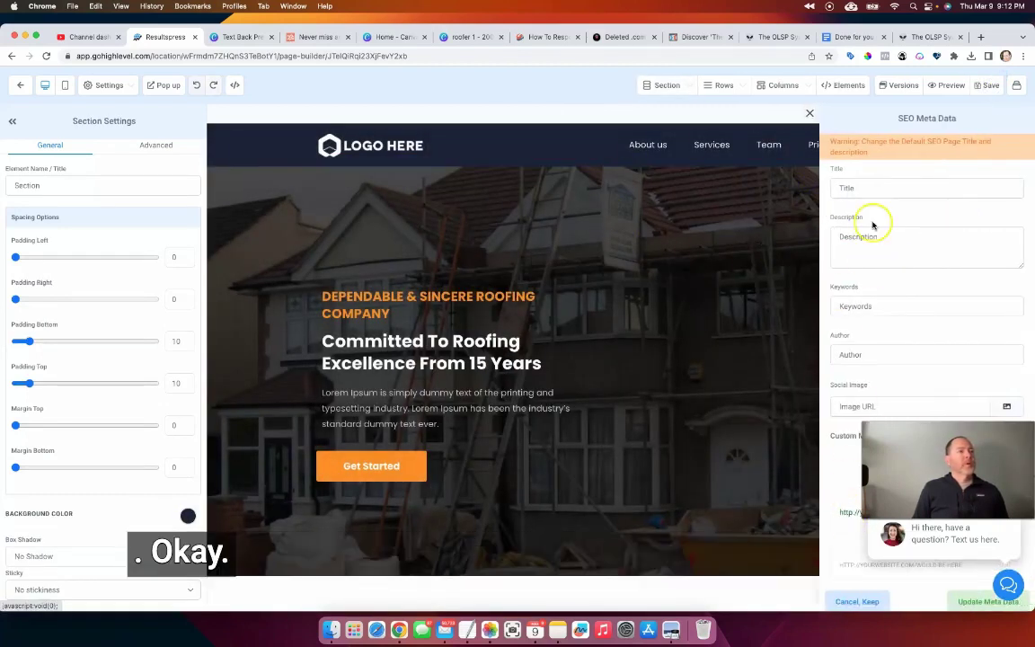
click(865, 187)
text(Update)
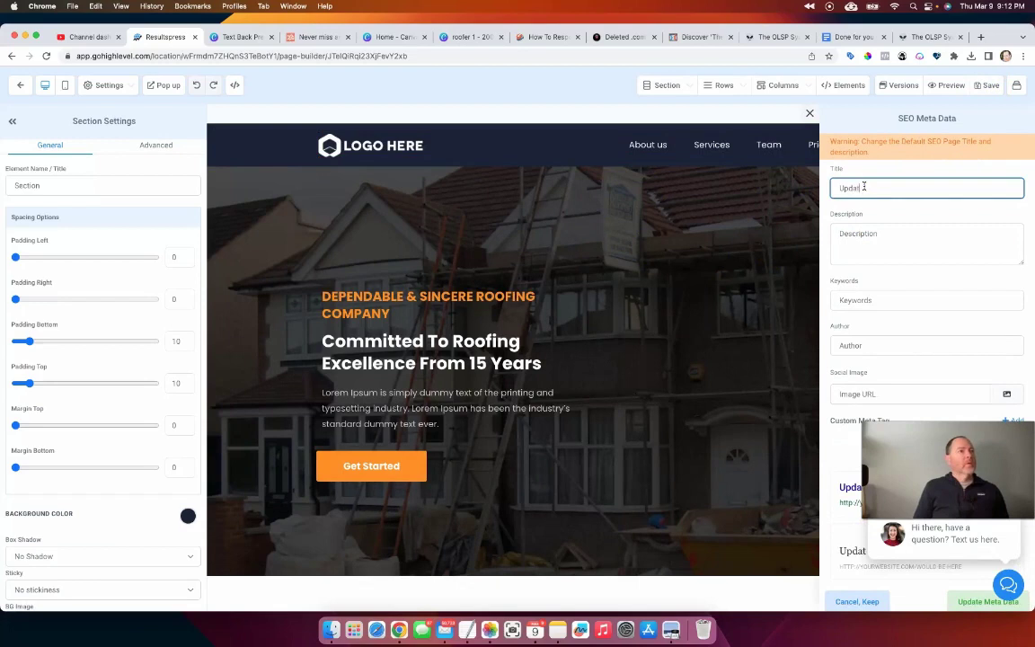
click(980, 602)
click(990, 85)
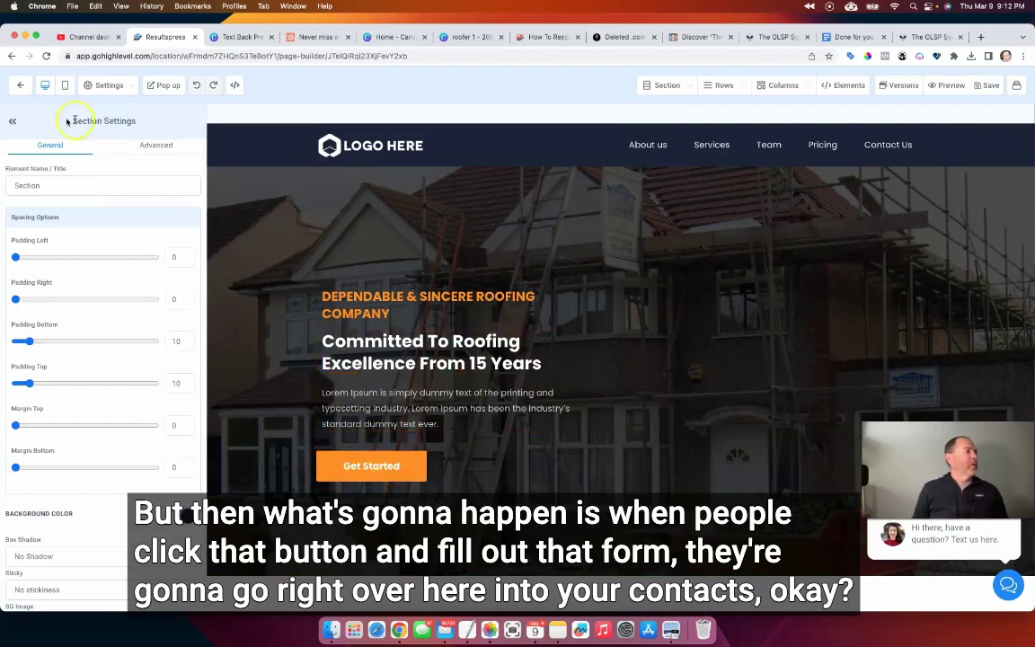
- Leave the page builder and open the contacts list, where the form's leads are collected
click(20, 84)
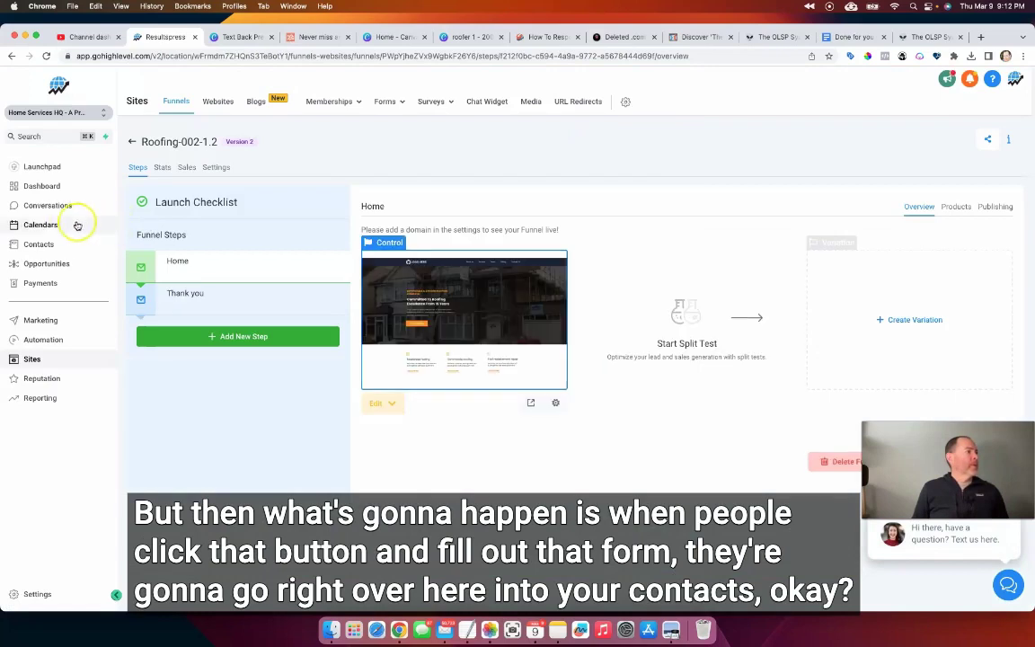
click(57, 244)
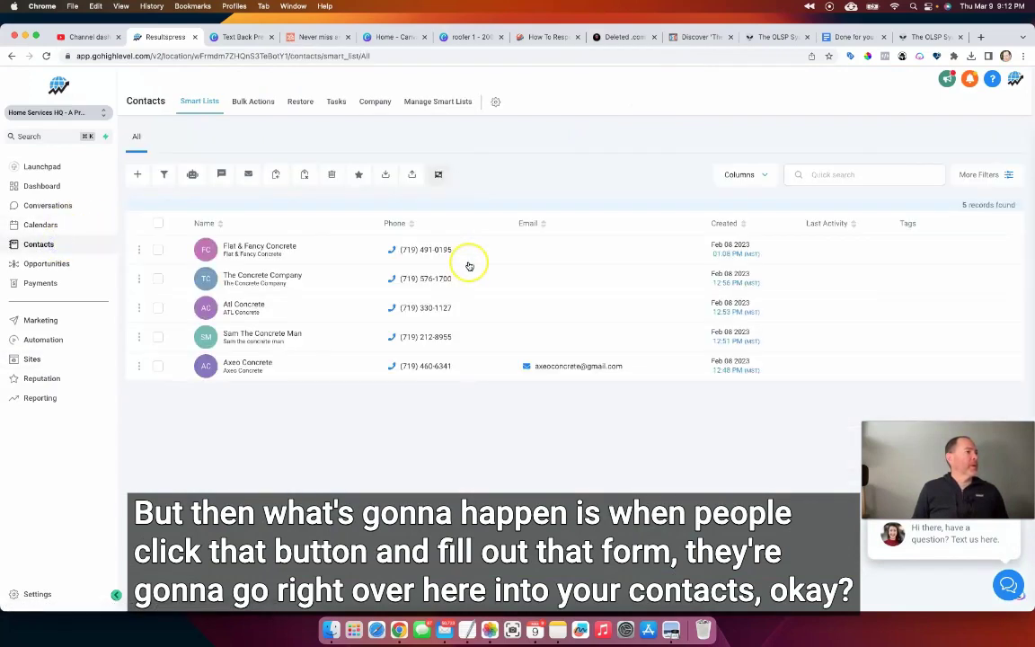